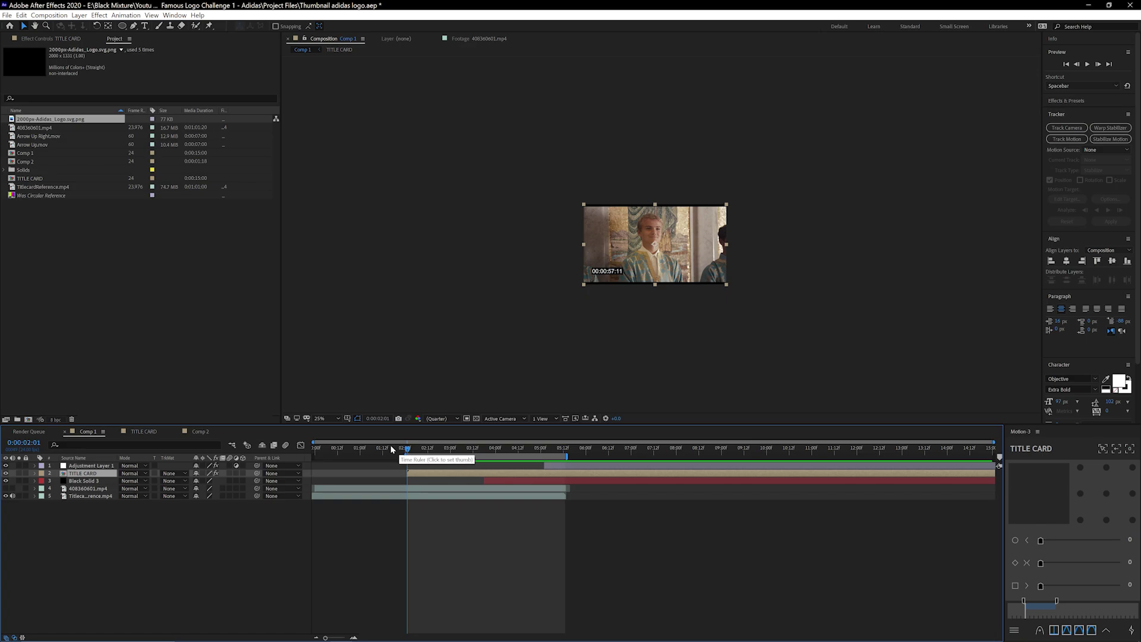
Play back the logo reveal in Comp 1 from 0:00:02:01, viewing the composition at 100%
{"action": "key", "text": "space"}
{"action": "key", "text": "space"}
{"action": "key", "text": "slash"}
{"action": "left_click_drag", "start_coordinate": [465, 361], "coordinate": [483, 316]}
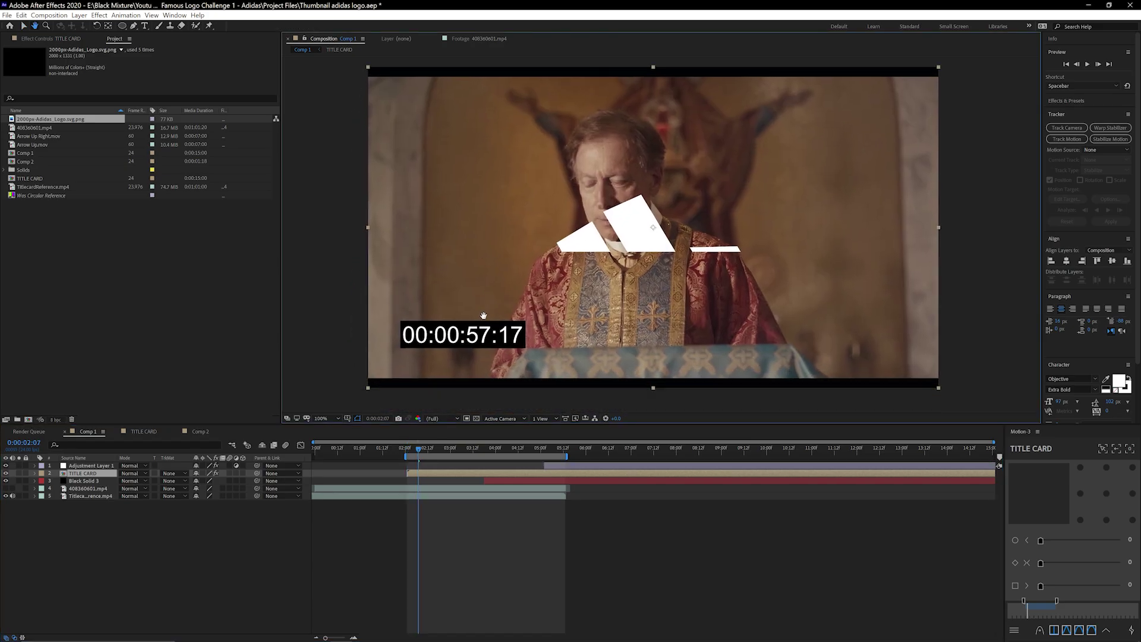
{"action": "left_click", "coordinate": [407, 453]}
{"action": "key", "text": "space"}
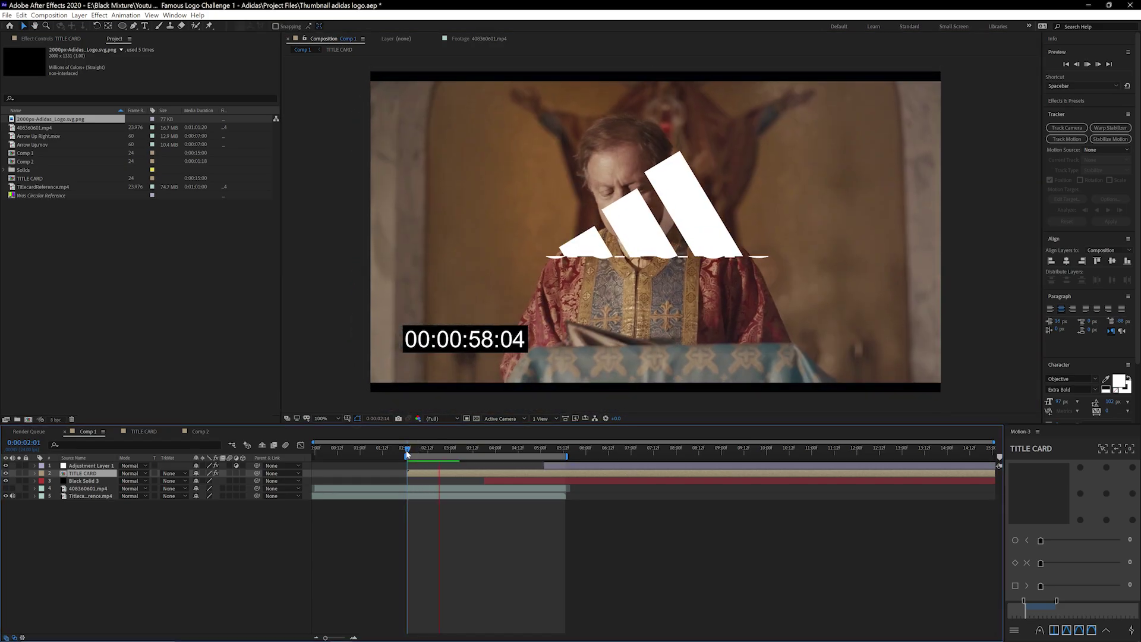
{"action": "left_click", "coordinate": [484, 455]}
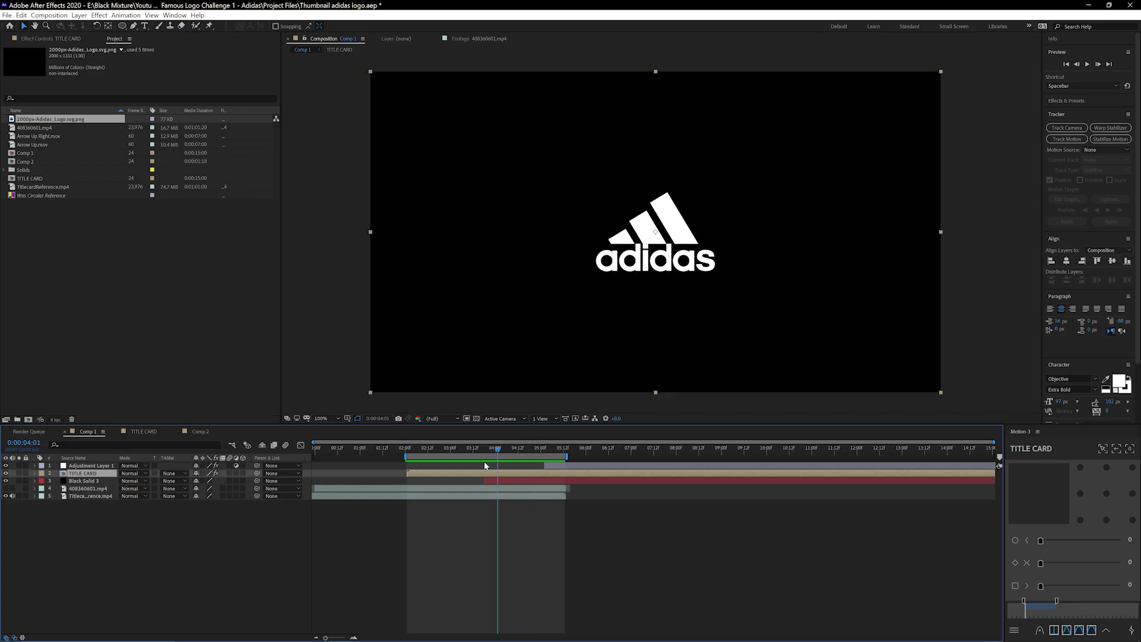
Open the TITLE CARD composition and scrub through the first frames of the stripe animation
{"action": "double_click", "coordinate": [449, 473]}
{"action": "key", "text": "Home"}
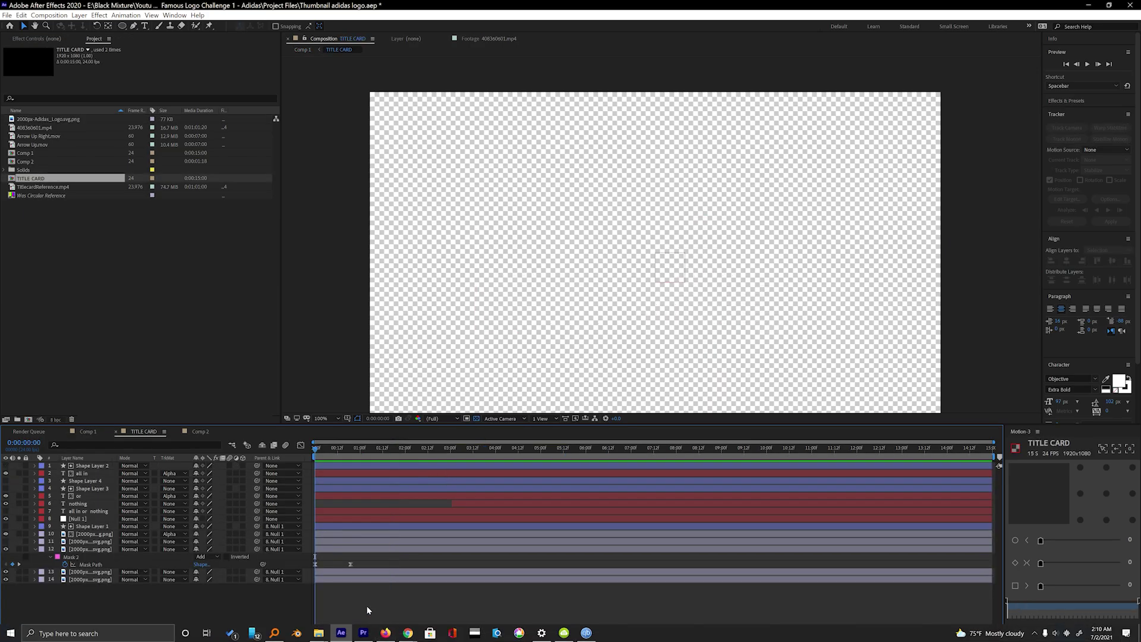
{"action": "left_click_drag", "start_coordinate": [321, 455], "coordinate": [342, 452]}
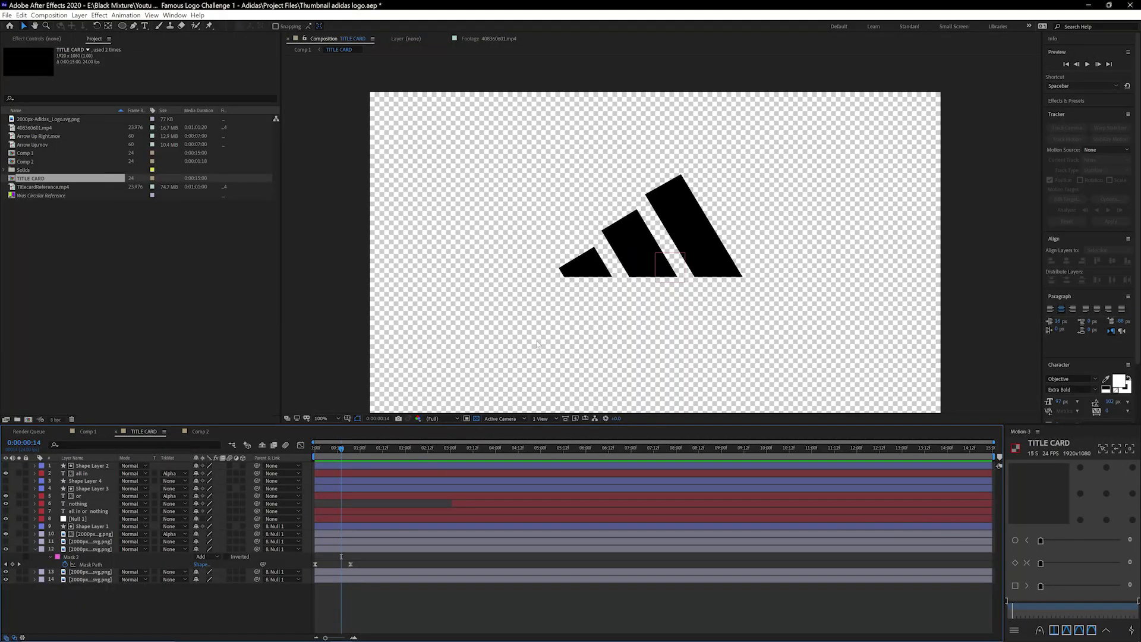
{"action": "left_click", "coordinate": [330, 455]}
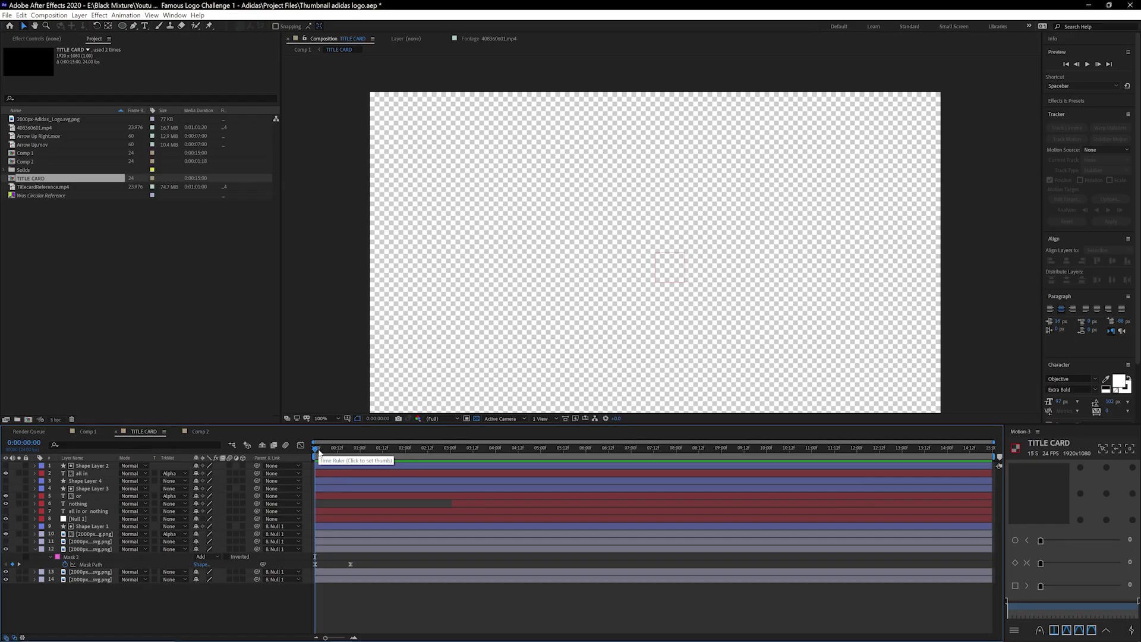
{"action": "mouse_move", "coordinate": [316, 447]}
{"action": "left_mouse_down"}
{"action": "mouse_move", "coordinate": [348, 448]}
{"action": "mouse_move", "coordinate": [310, 455]}
{"action": "left_mouse_up"}
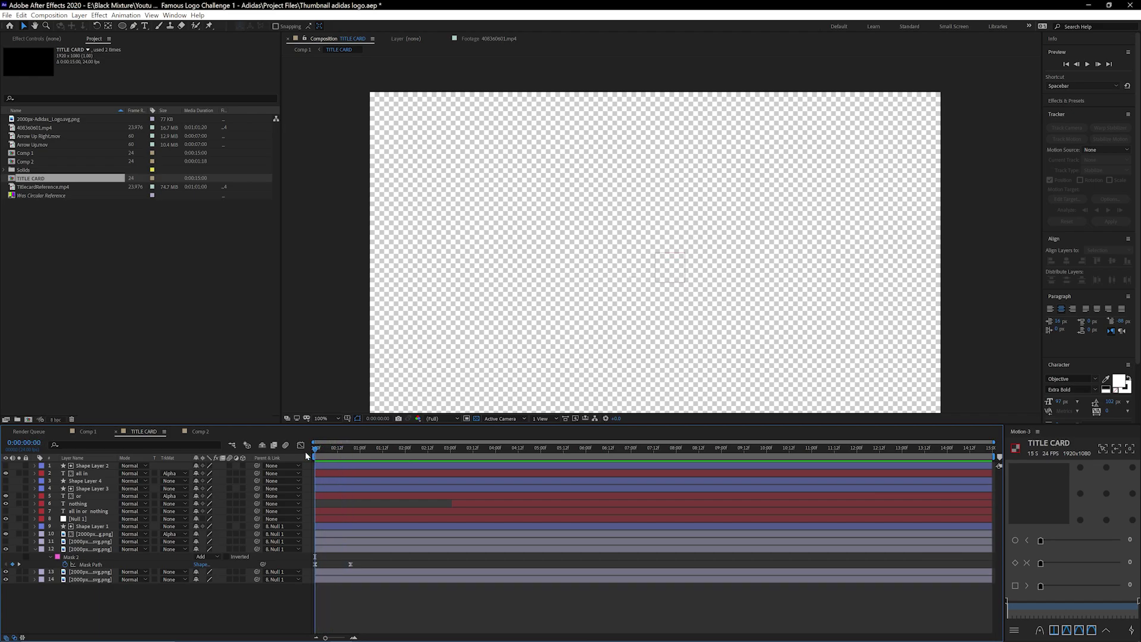
Open the 2000px-Adidas_Logo.svg.png footage and show it against the transparency grid
{"action": "left_click", "coordinate": [89, 549]}
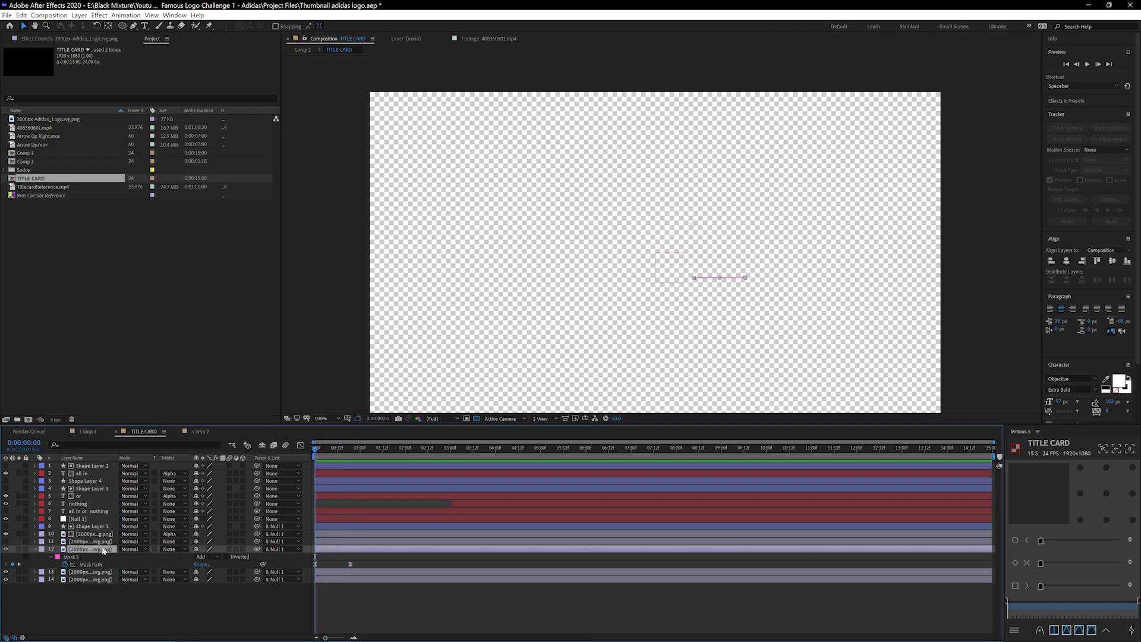
{"action": "double_click", "coordinate": [43, 121]}
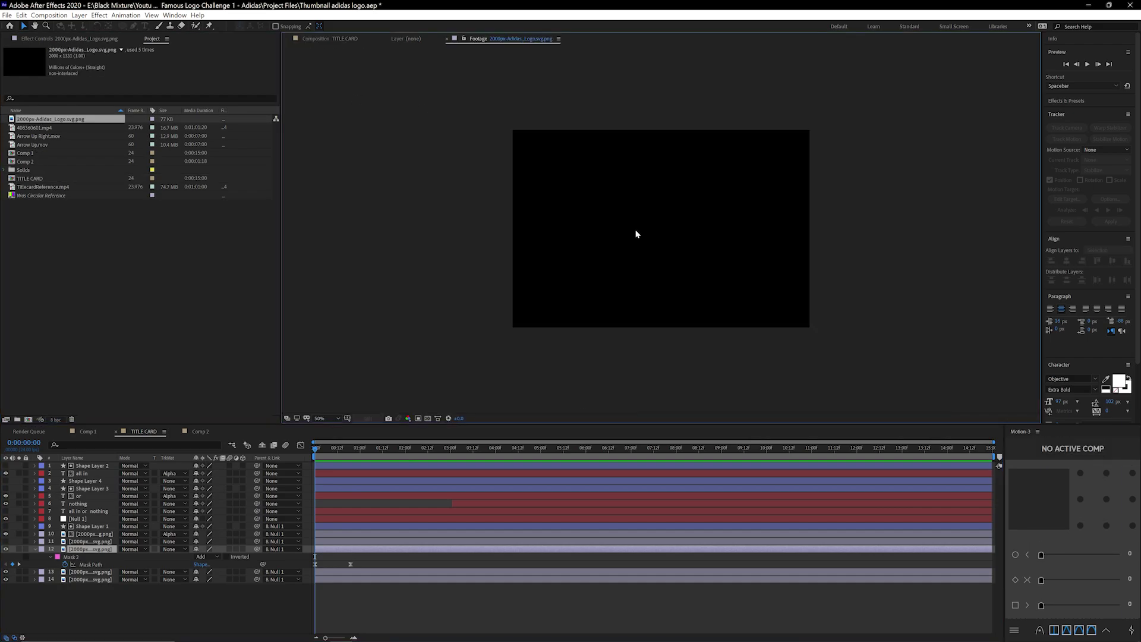
{"action": "left_click", "coordinate": [428, 418]}
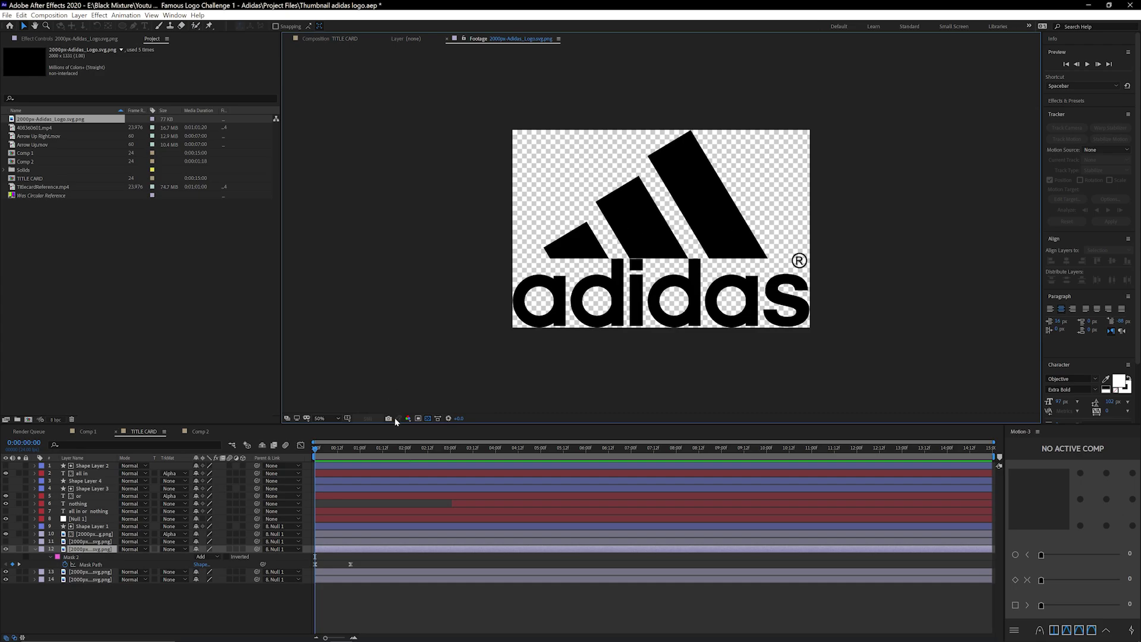
Duplicate the masked logo layer 12 in TITLE CARD and solo the copy
{"action": "left_click_drag", "start_coordinate": [55, 122], "coordinate": [95, 593]}
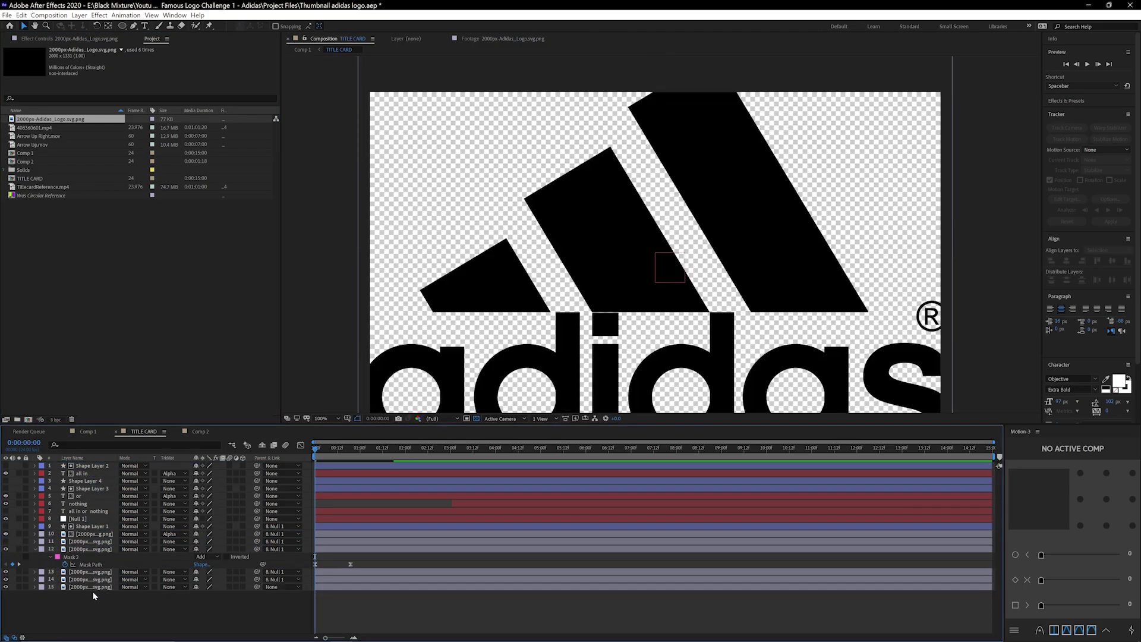
{"action": "key", "text": "ctrl+z"}
{"action": "left_click", "coordinate": [79, 549]}
{"action": "key", "text": "ctrl+d"}
{"action": "left_click", "coordinate": [6, 549]}
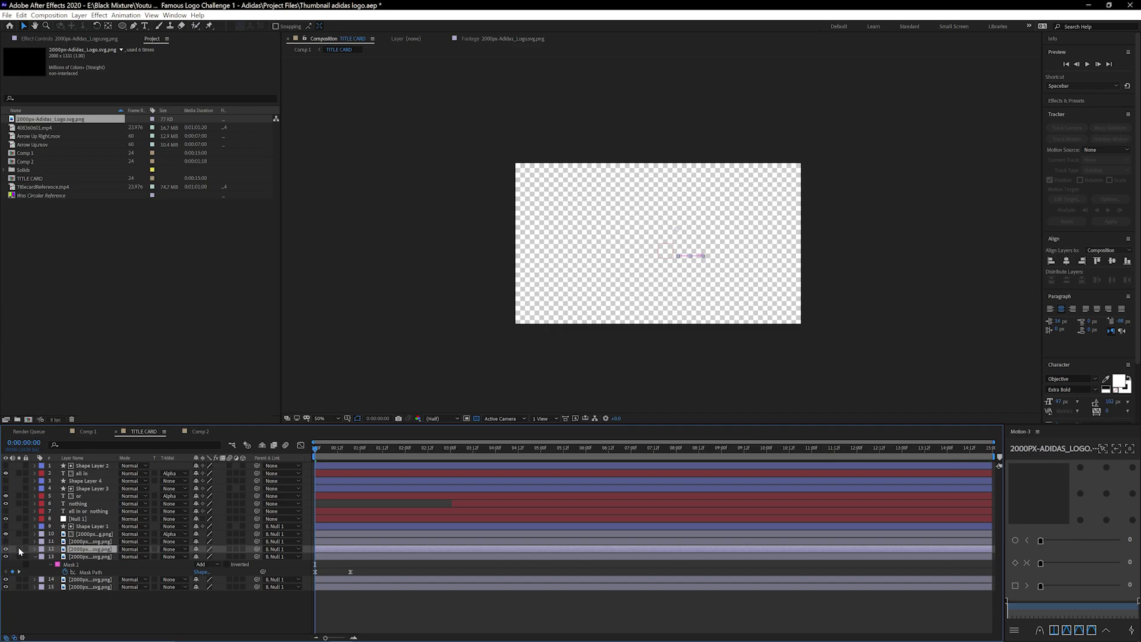
Go to 0:00:00:17 and delete the existing mask from the duplicated logo layer
{"action": "left_click_drag", "start_coordinate": [325, 453], "coordinate": [348, 454]}
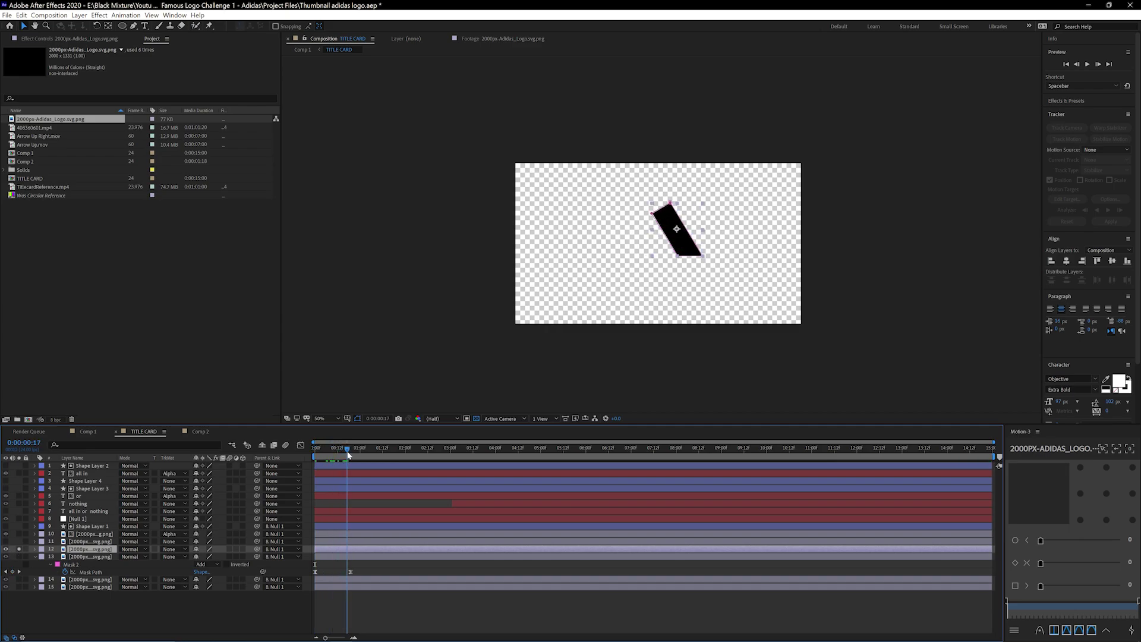
{"action": "key", "text": "m"}
{"action": "left_click", "coordinate": [80, 557]}
{"action": "key", "text": "Delete"}
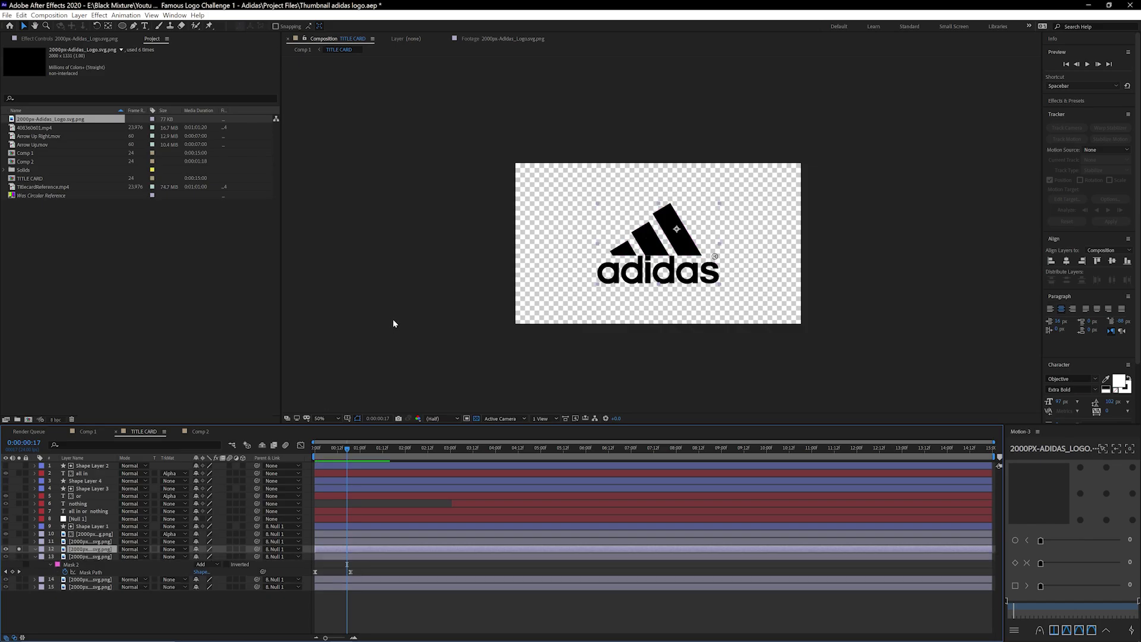
Turn on the Title/Action Safe guides for the composition view
{"action": "scroll", "coordinate": [591, 275], "scroll_direction": "up", "scroll_amount": 4}
{"action": "scroll", "coordinate": [591, 276], "scroll_direction": "down", "scroll_amount": 2}
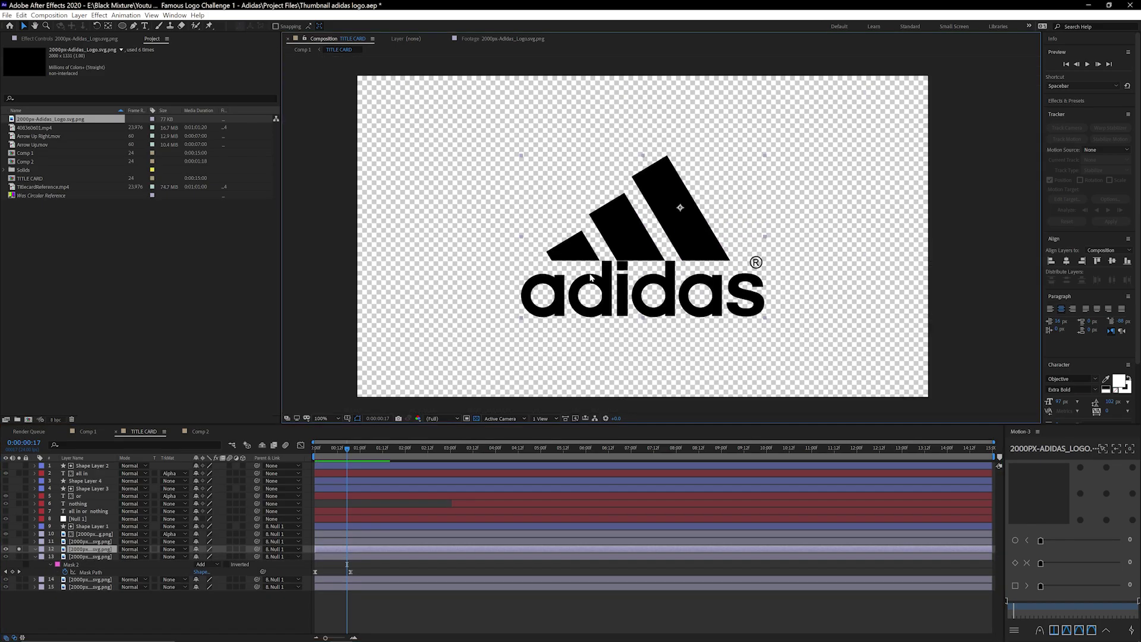
{"action": "left_click", "coordinate": [347, 418]}
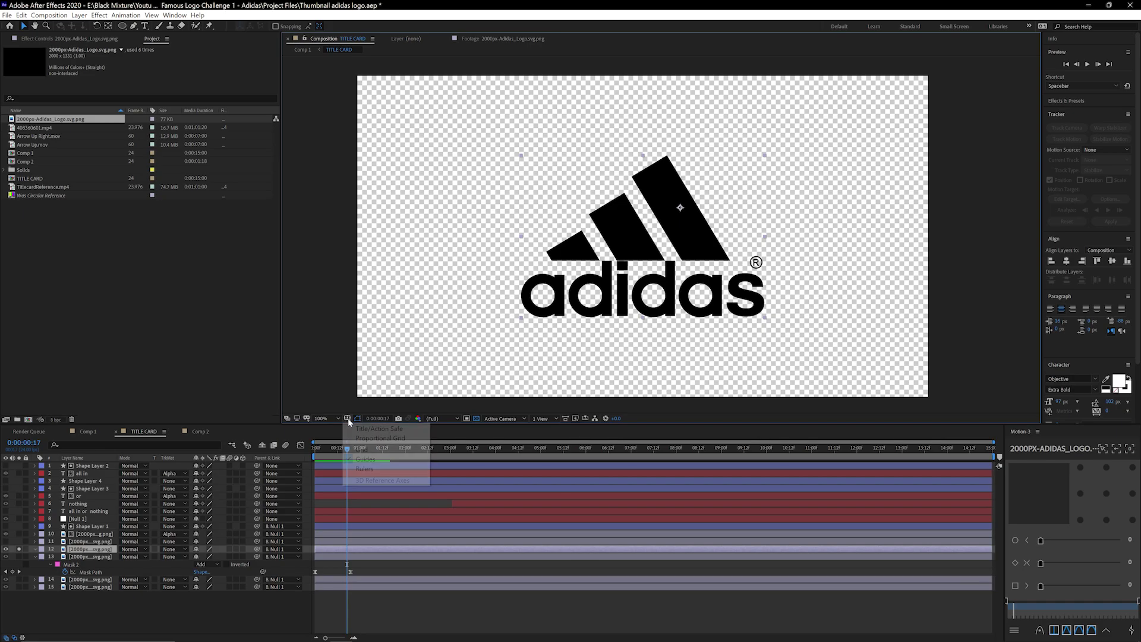
{"action": "left_click", "coordinate": [362, 429]}
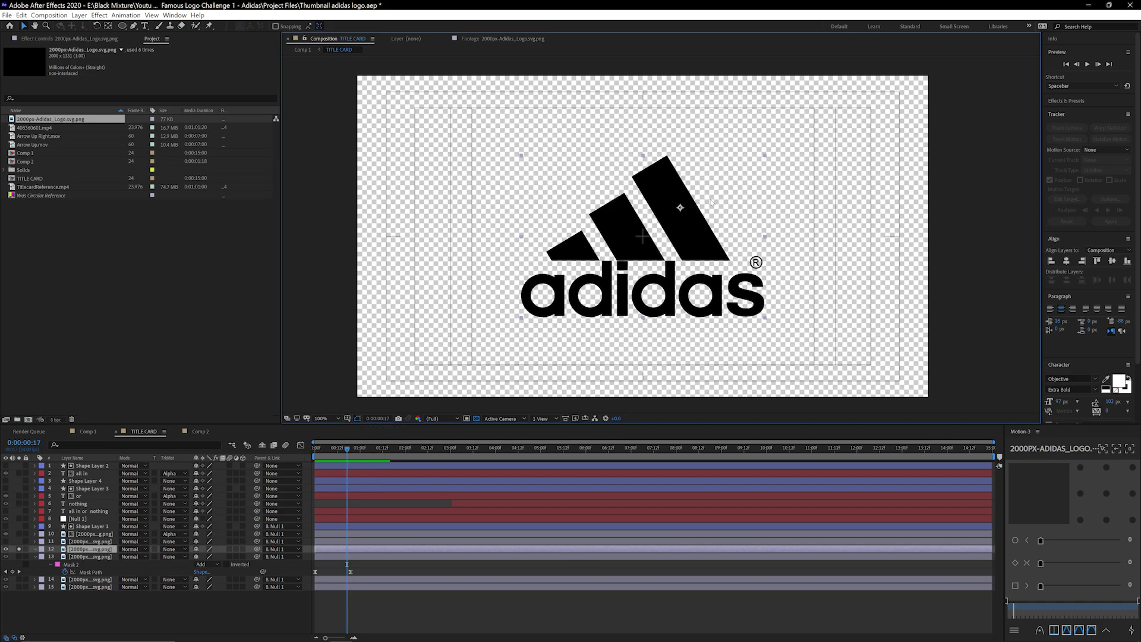
{"action": "scroll", "coordinate": [711, 202], "scroll_direction": "down", "scroll_amount": 2}
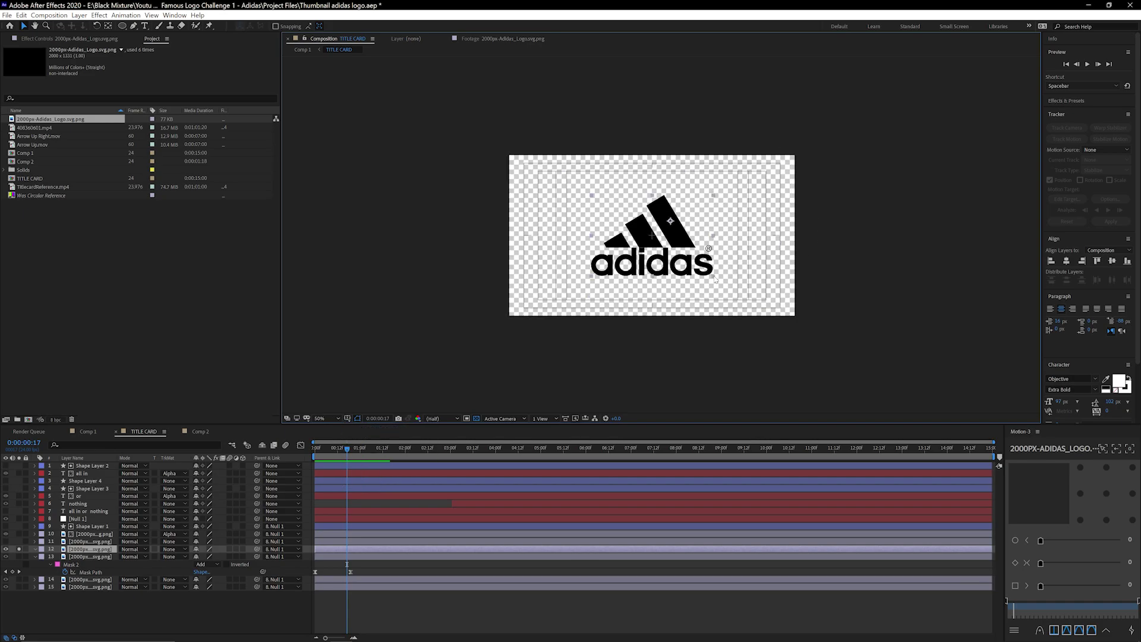
Draw a closed Pen tool mask around the logo's smallest stripe on the duplicated layer
{"action": "scroll", "coordinate": [654, 286], "scroll_direction": "up", "scroll_amount": 6}
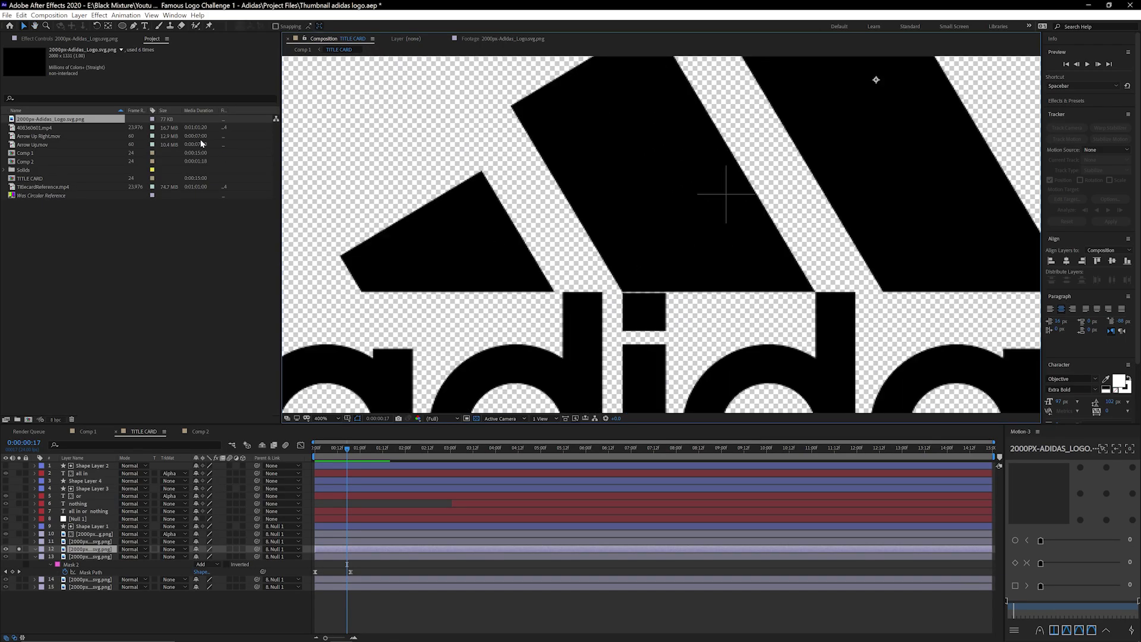
{"action": "left_click", "coordinate": [135, 27]}
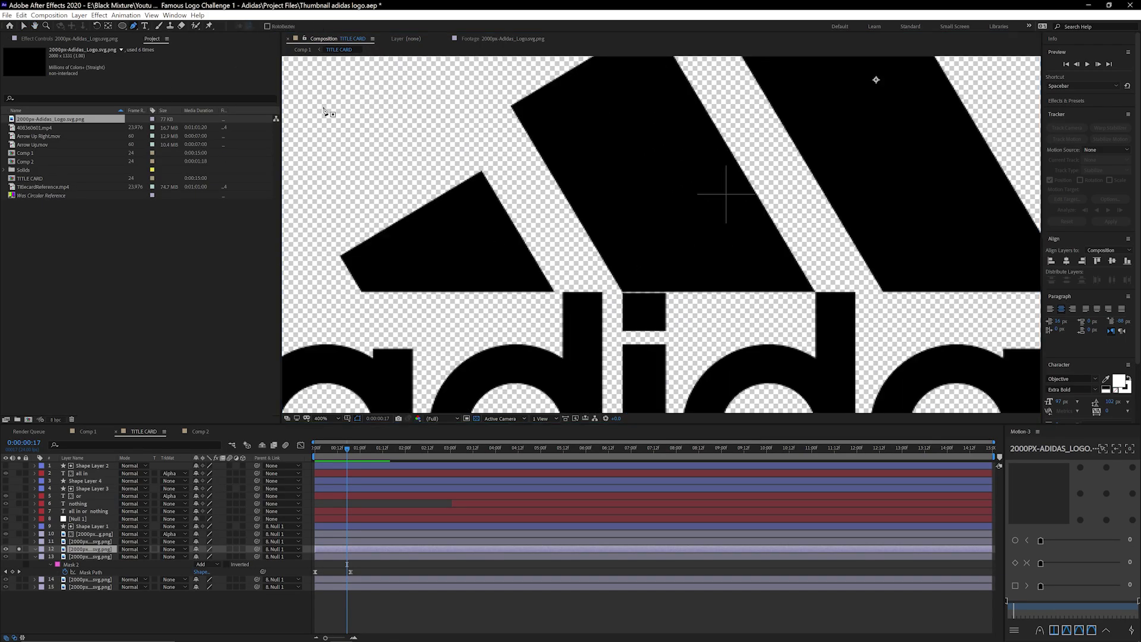
{"action": "left_click", "coordinate": [361, 294]}
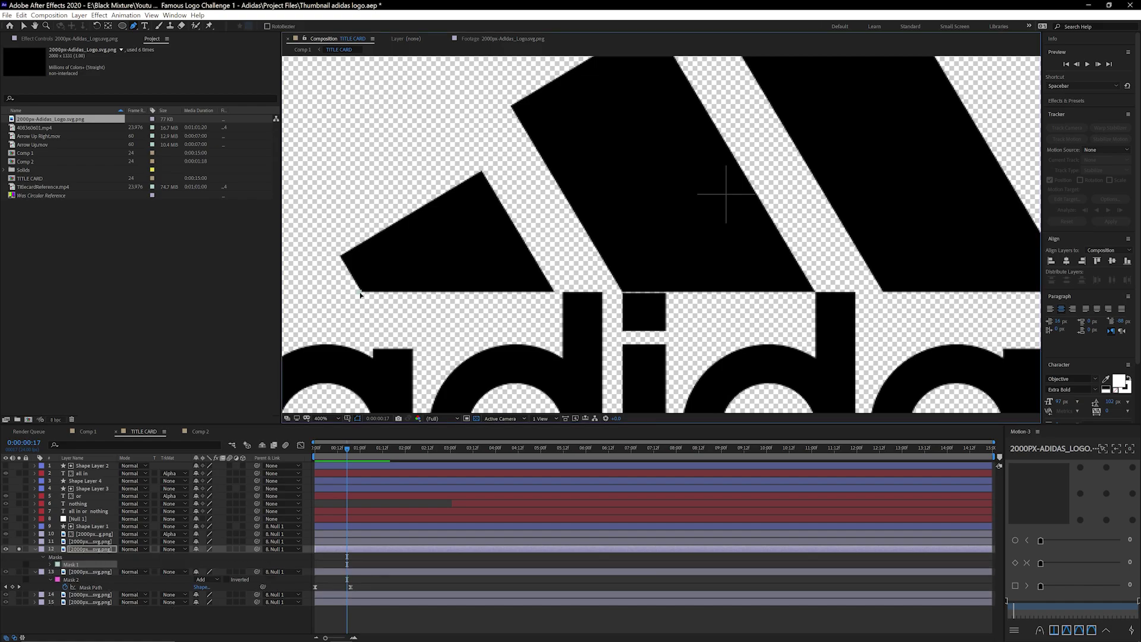
{"action": "left_click", "coordinate": [555, 292]}
{"action": "left_click", "coordinate": [483, 173]}
{"action": "left_click", "coordinate": [483, 170]}
{"action": "left_click", "coordinate": [552, 291]}
{"action": "left_click", "coordinate": [359, 292]}
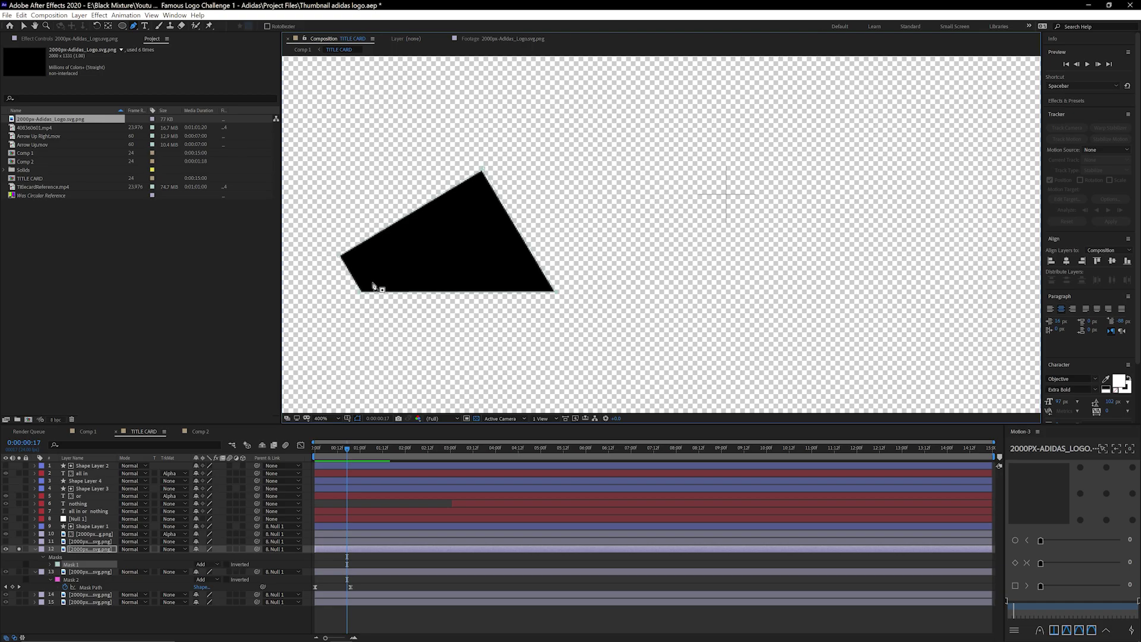
Expand Mask 1 and add a Mask Path keyframe at 0:00:00:17
{"action": "scroll", "coordinate": [377, 287], "scroll_direction": "up", "scroll_amount": 1}
{"action": "left_click_drag", "start_coordinate": [412, 289], "coordinate": [798, 247]}
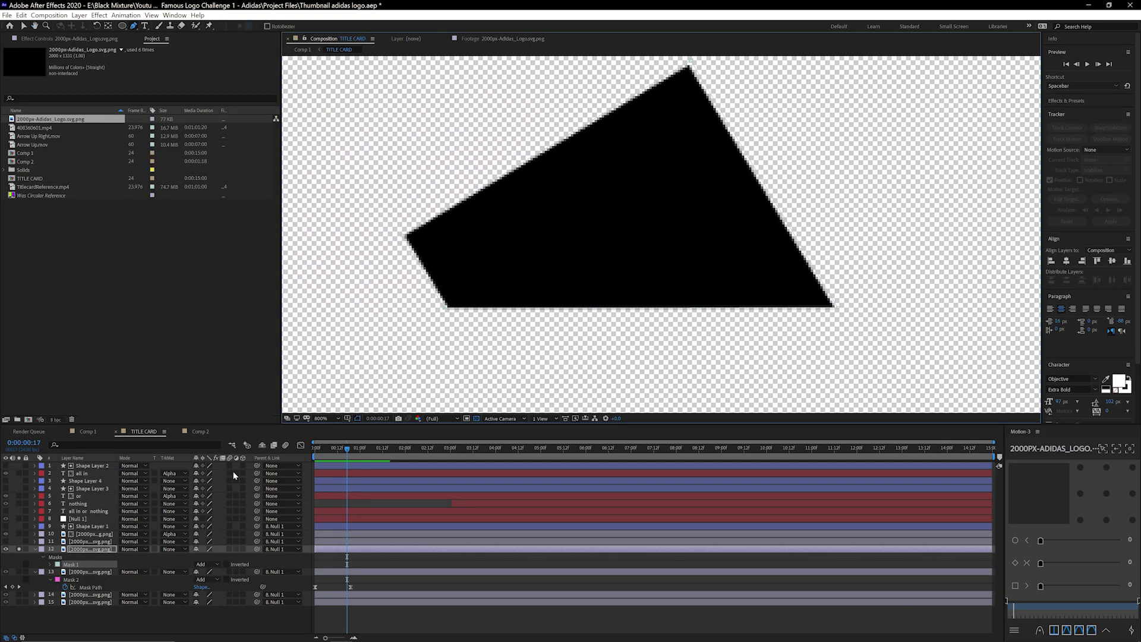
{"action": "left_click", "coordinate": [50, 564]}
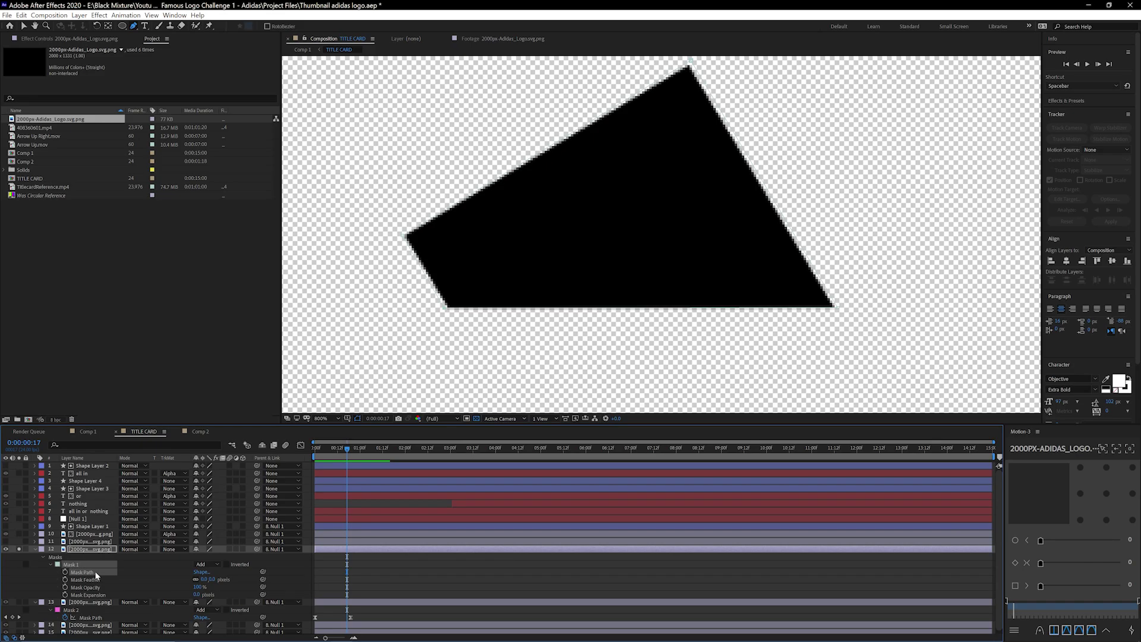
{"action": "left_click", "coordinate": [98, 550]}
{"action": "left_click", "coordinate": [80, 574]}
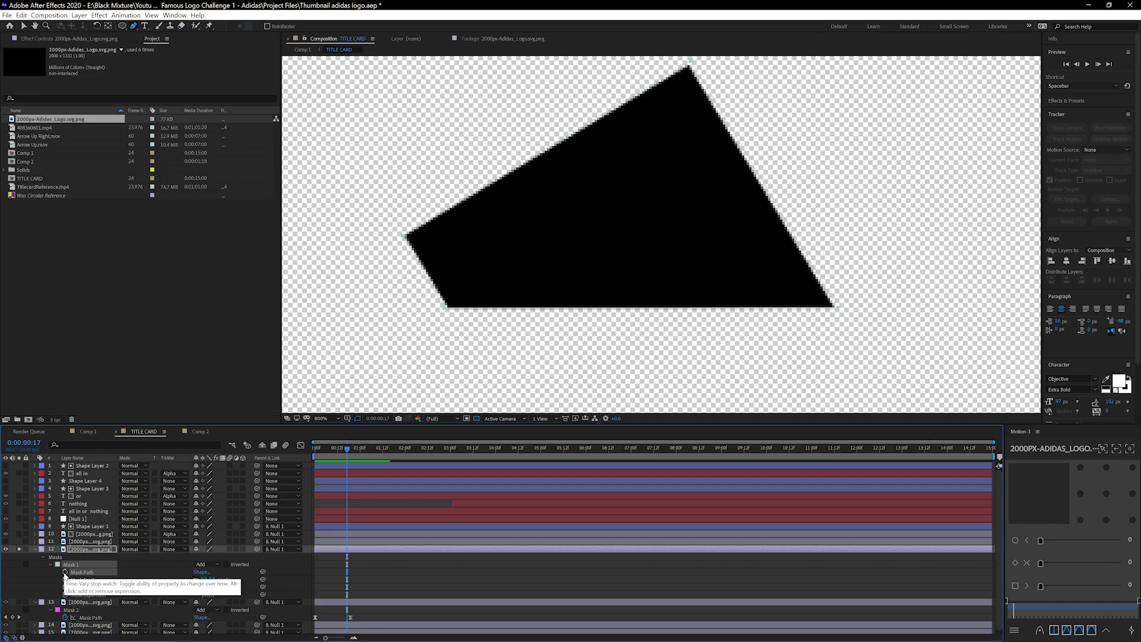
{"action": "left_click", "coordinate": [65, 572]}
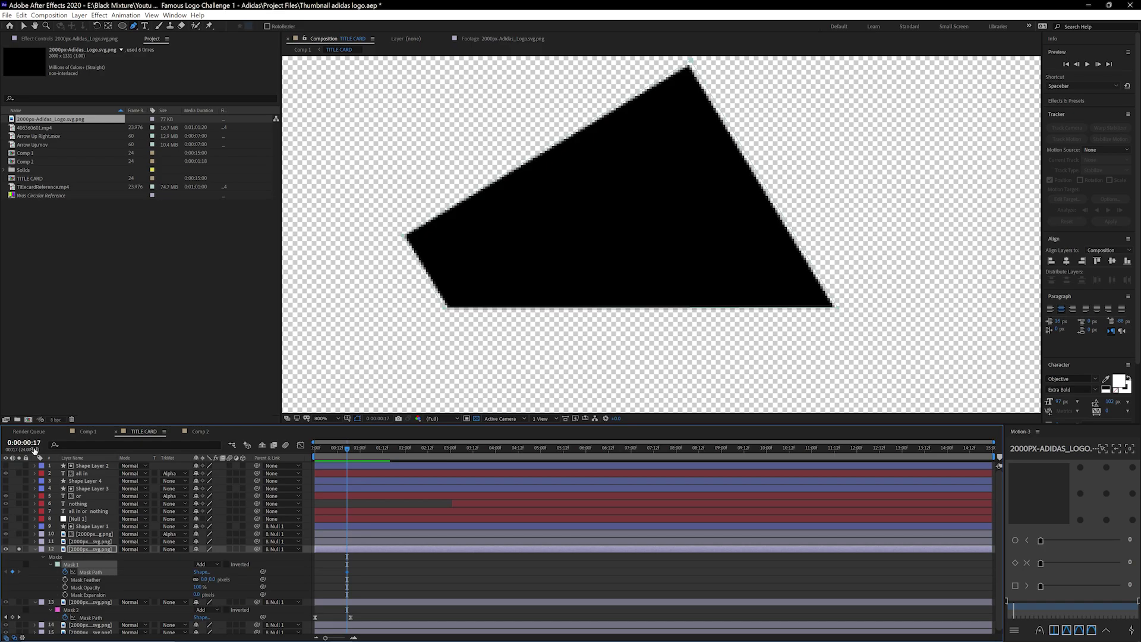
Move the Mask Path keyframe to 0:00:00:13
{"action": "left_click", "coordinate": [337, 454]}
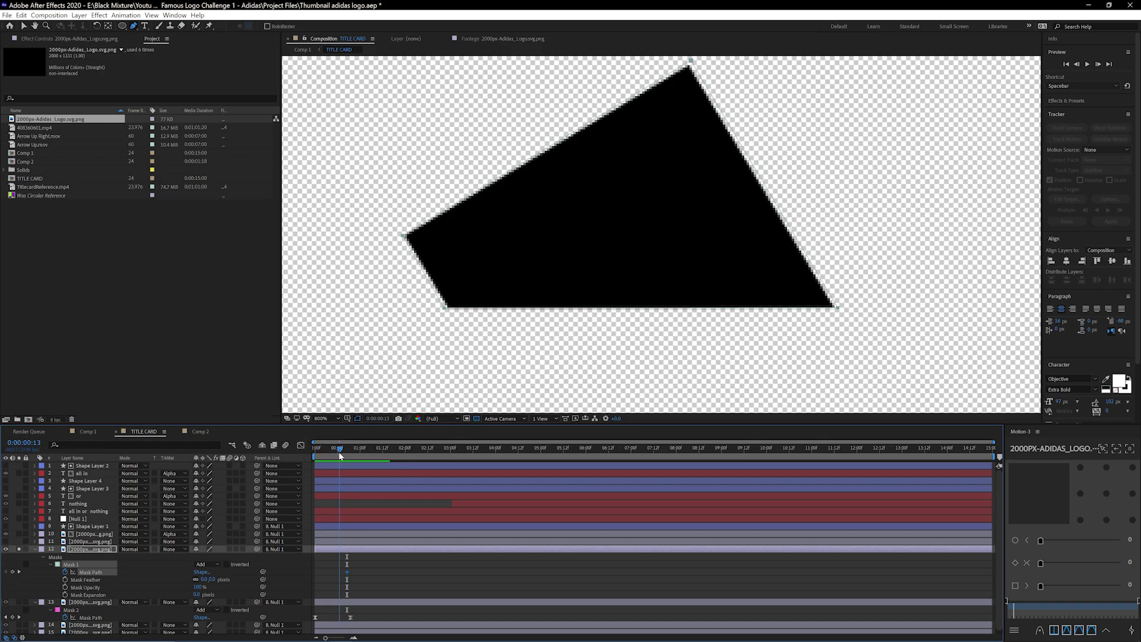
{"action": "left_click_drag", "start_coordinate": [335, 457], "coordinate": [339, 455]}
{"action": "left_click_drag", "start_coordinate": [346, 573], "coordinate": [339, 573]}
{"action": "left_click", "coordinate": [351, 570]}
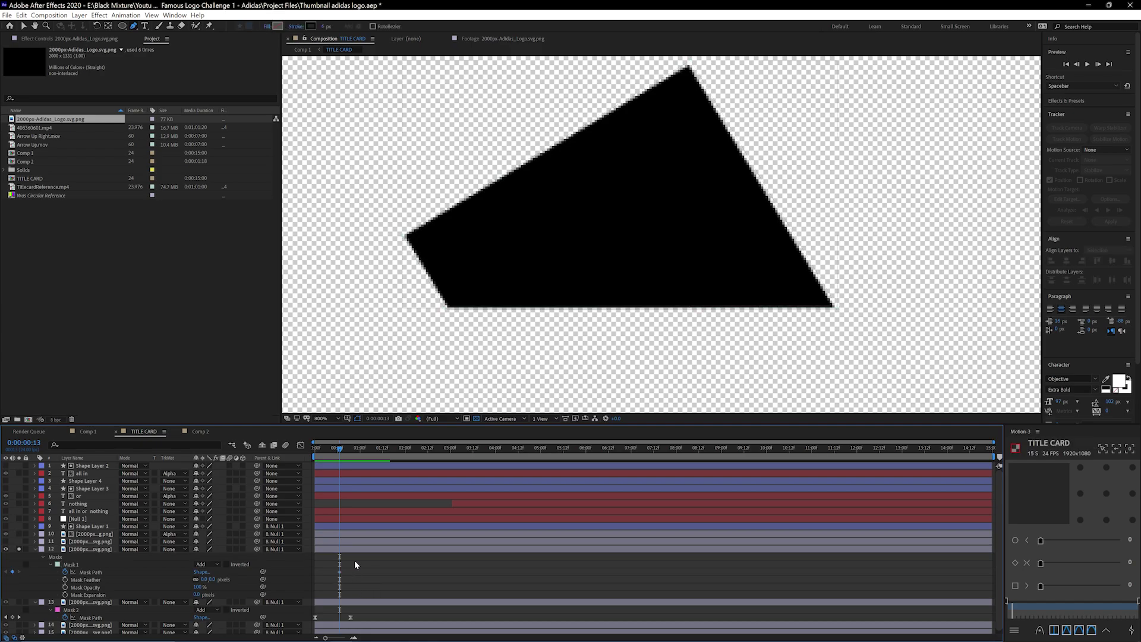
At 0:00:00:00, collapse the mask by moving its two upper points down onto the stripe's bottom corners
{"action": "left_click_drag", "start_coordinate": [336, 452], "coordinate": [314, 452]}
{"action": "left_click", "coordinate": [86, 550]}
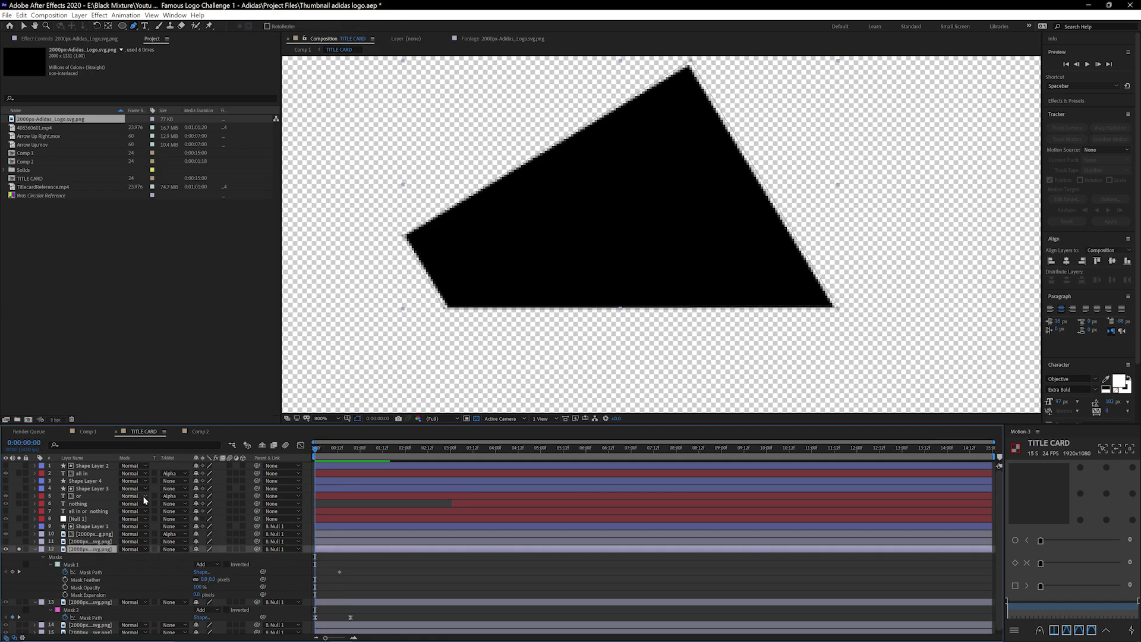
{"action": "left_click_drag", "start_coordinate": [404, 238], "coordinate": [447, 307]}
{"action": "left_click_drag", "start_coordinate": [690, 66], "coordinate": [839, 309]}
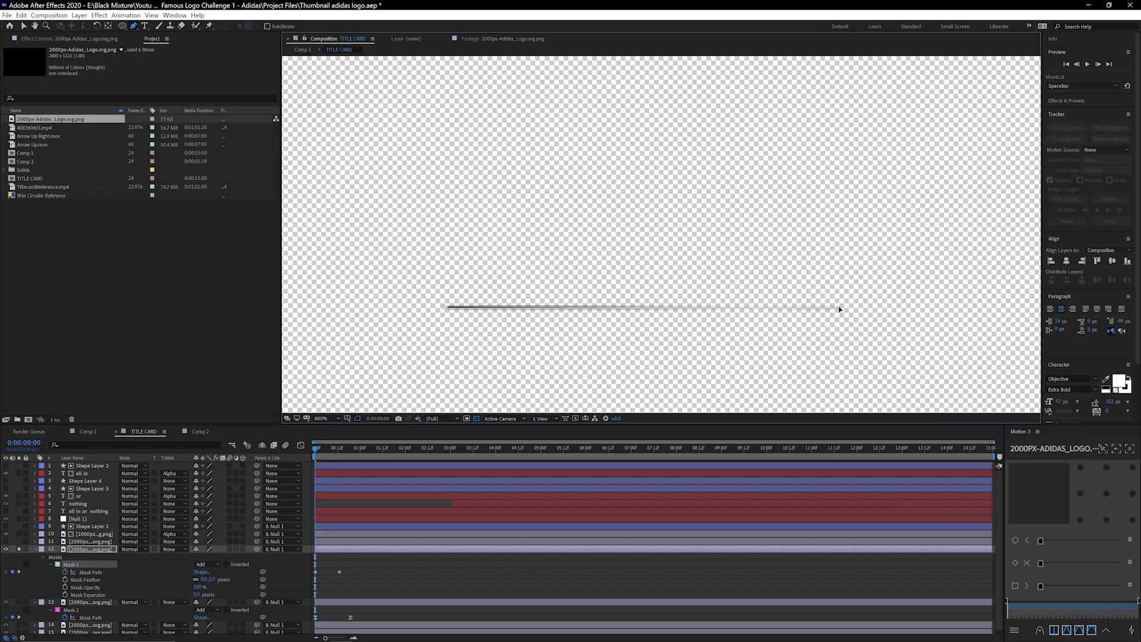
Scrub the stripe reveal to 0:00:00:05 and set the duplicated logo layer's parent to None
{"action": "scroll", "coordinate": [618, 278], "scroll_direction": "down", "scroll_amount": 1}
{"action": "left_click_drag", "start_coordinate": [667, 324], "coordinate": [625, 302]}
{"action": "scroll", "coordinate": [627, 306], "scroll_direction": "down", "scroll_amount": 2}
{"action": "left_click_drag", "start_coordinate": [318, 456], "coordinate": [335, 473]}
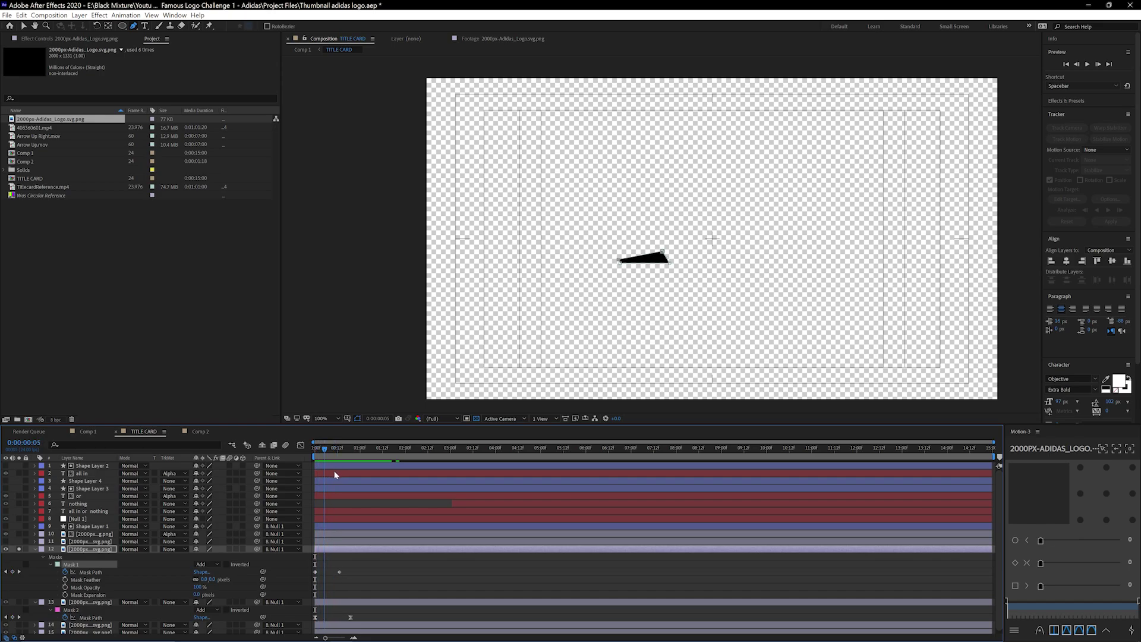
{"action": "left_click", "coordinate": [278, 548]}
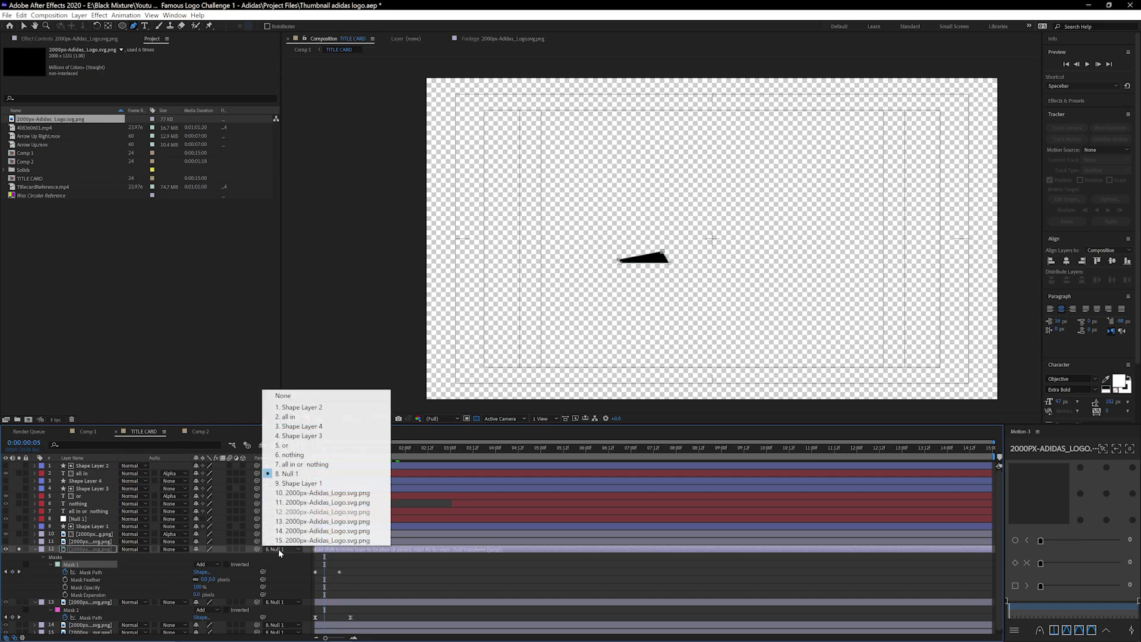
{"action": "left_click", "coordinate": [304, 397]}
Preview the small stripe's mask animation over the first frames, then return to 0:00:00:00
{"action": "mouse_move", "coordinate": [319, 451]}
{"action": "left_mouse_down"}
{"action": "mouse_move", "coordinate": [337, 460]}
{"action": "mouse_move", "coordinate": [313, 453]}
{"action": "mouse_move", "coordinate": [341, 450]}
{"action": "mouse_move", "coordinate": [318, 449]}
{"action": "left_mouse_up"}
{"action": "key", "text": "space"}
{"action": "key", "text": "space"}
{"action": "scroll", "coordinate": [590, 342], "scroll_direction": "up", "scroll_amount": 4}
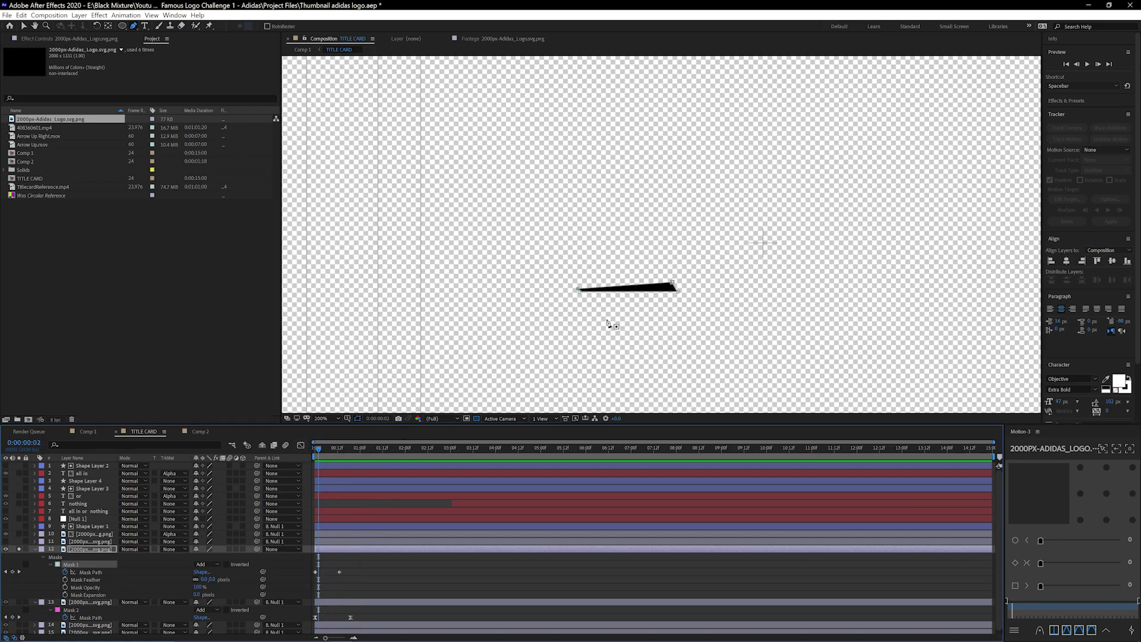
{"action": "mouse_move", "coordinate": [319, 449]}
{"action": "left_mouse_down"}
{"action": "mouse_move", "coordinate": [338, 452]}
{"action": "mouse_move", "coordinate": [328, 452]}
{"action": "left_mouse_up"}
{"action": "key", "text": "v"}
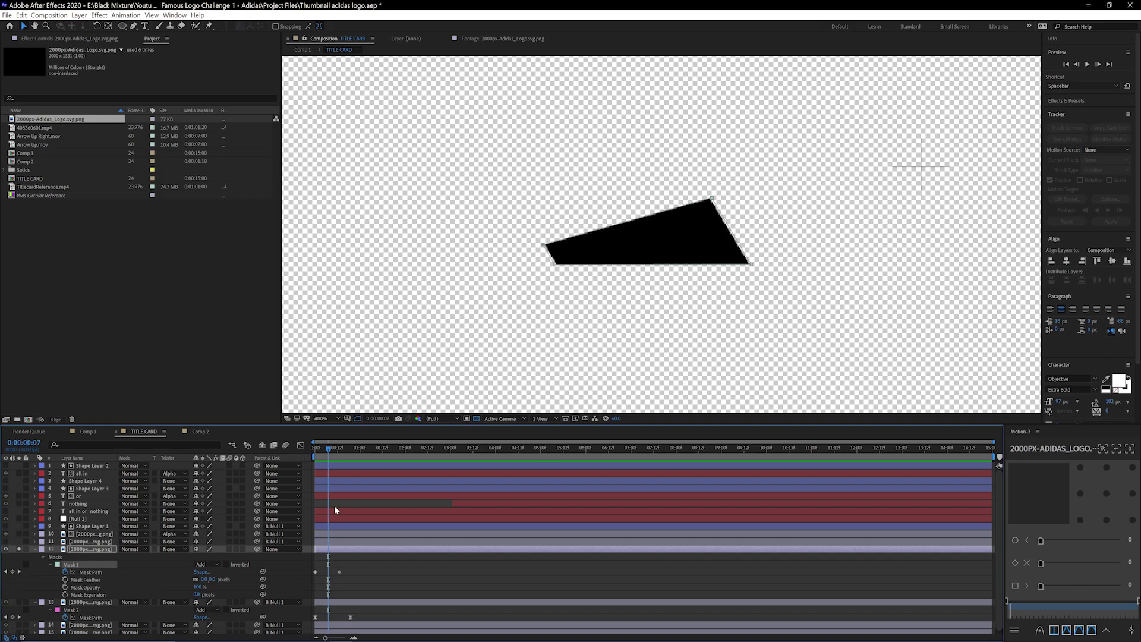
{"action": "key", "text": "Home"}
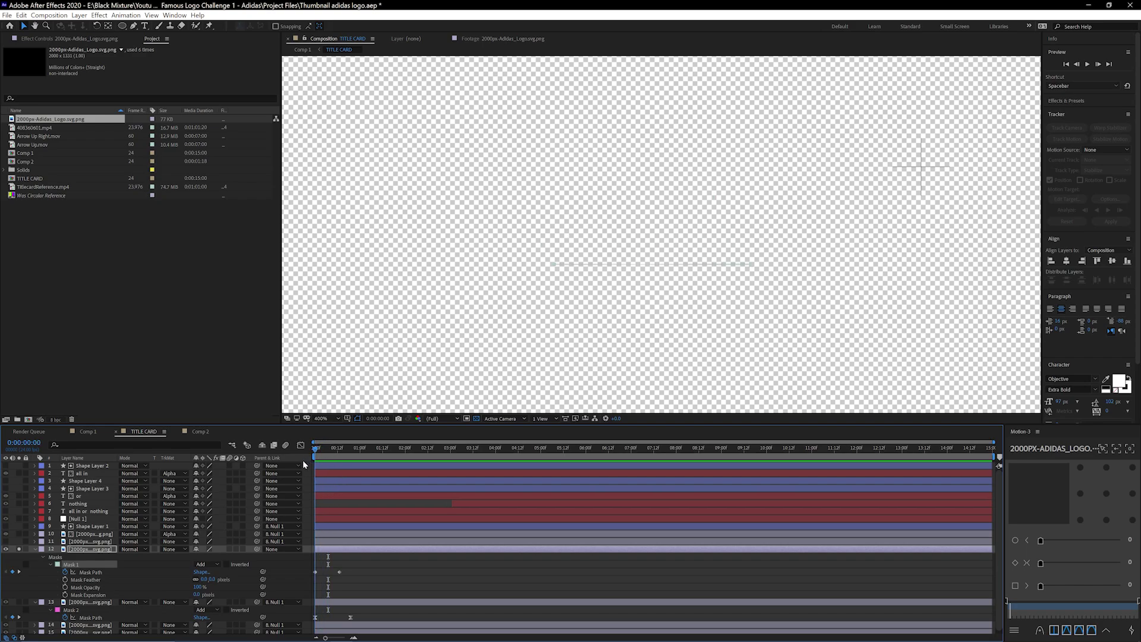
Ease the small stripe's Mask Path keyframes in the speed graph so speed peaks sharply midway, and preview the motion
{"action": "mouse_move", "coordinate": [302, 460]}
{"action": "left_mouse_down"}
{"action": "mouse_move", "coordinate": [322, 458]}
{"action": "mouse_move", "coordinate": [312, 463]}
{"action": "left_mouse_up"}
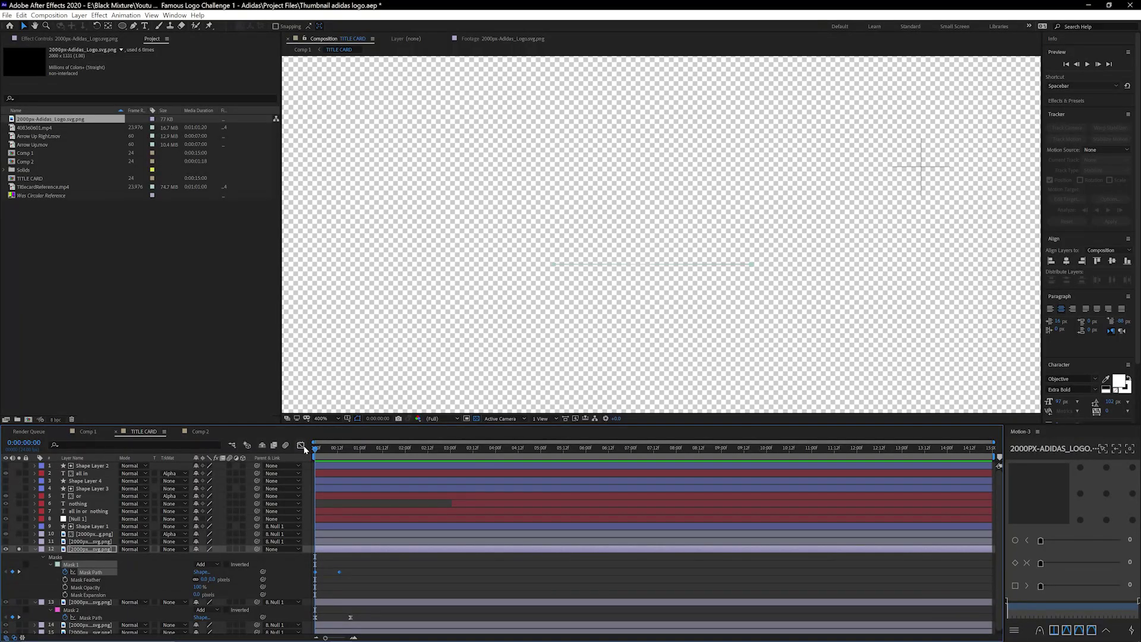
{"action": "left_click", "coordinate": [302, 446]}
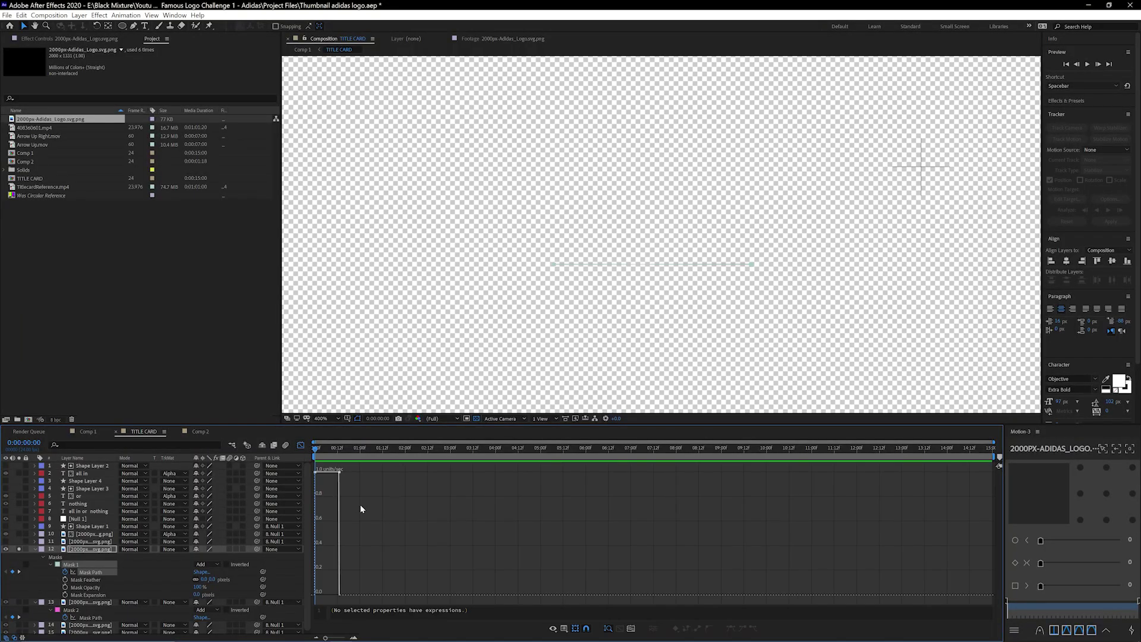
{"action": "right_click", "coordinate": [338, 494]}
{"action": "left_click", "coordinate": [375, 562]}
{"action": "left_click_drag", "start_coordinate": [317, 473], "coordinate": [338, 592]}
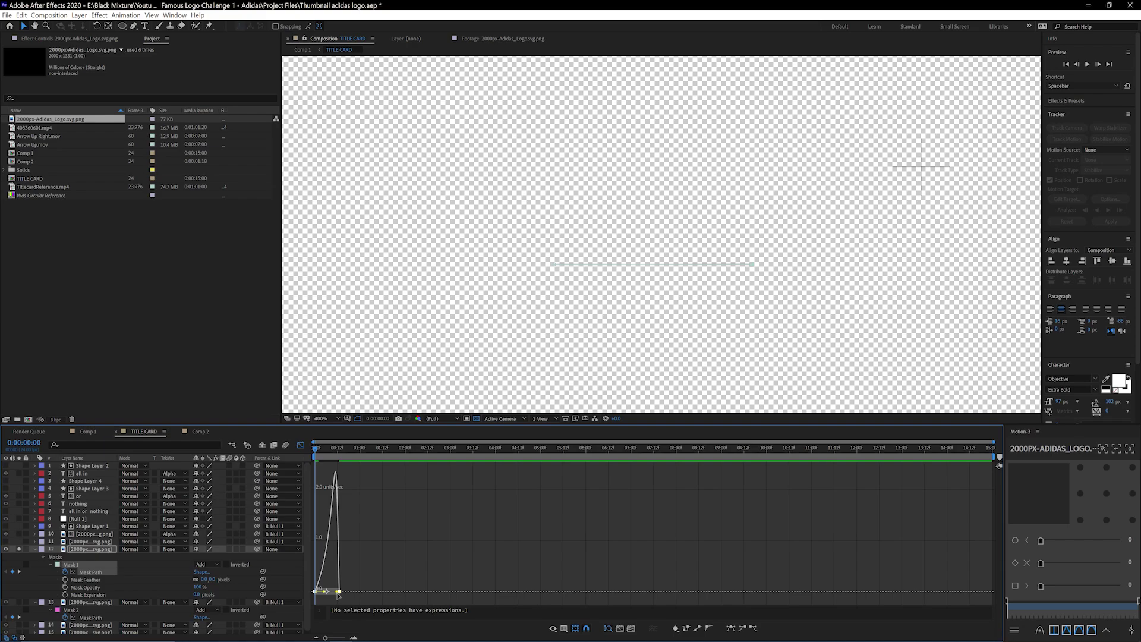
{"action": "left_click_drag", "start_coordinate": [338, 593], "coordinate": [327, 599]}
{"action": "key", "text": "space"}
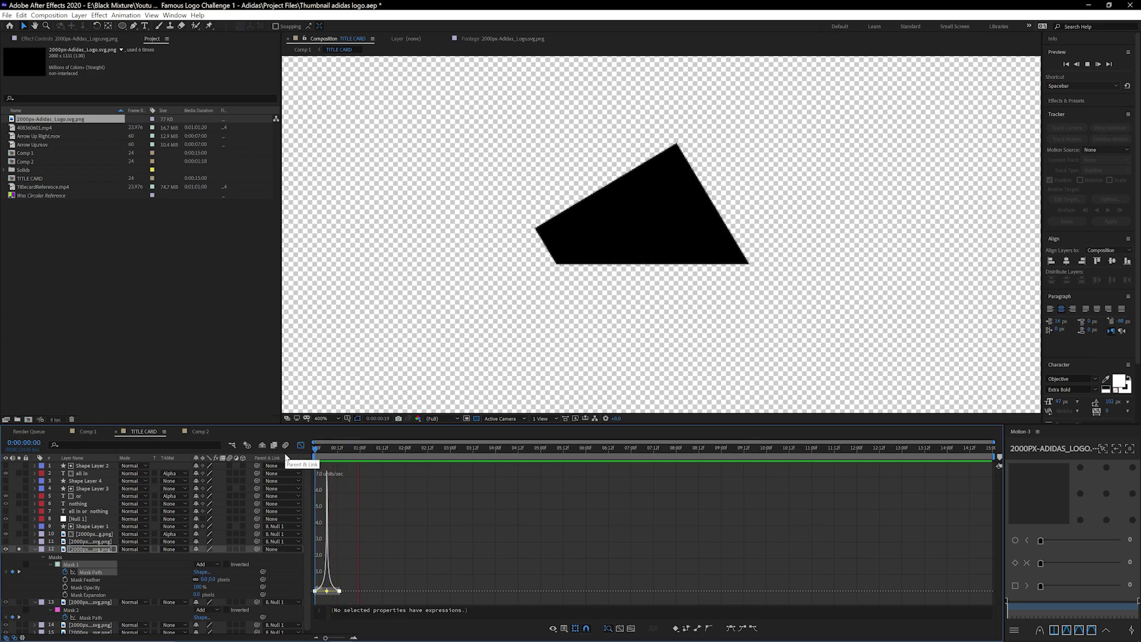
{"action": "key", "text": "space"}
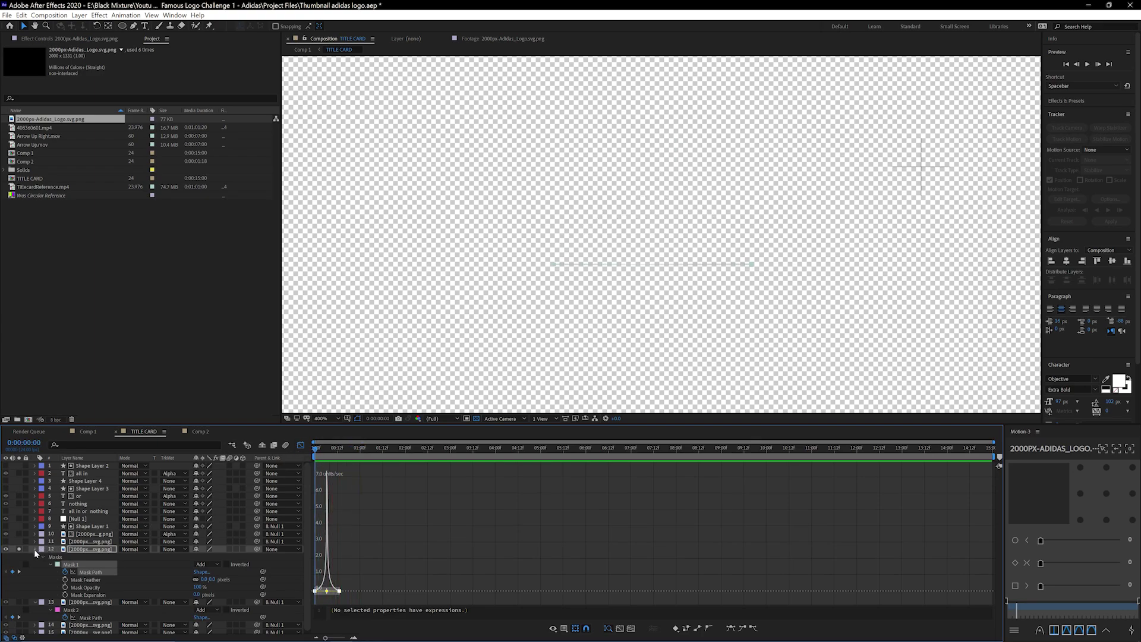
Duplicate the small stripe's logo layer and delete the mask from the duplicate
{"action": "left_click", "coordinate": [34, 549]}
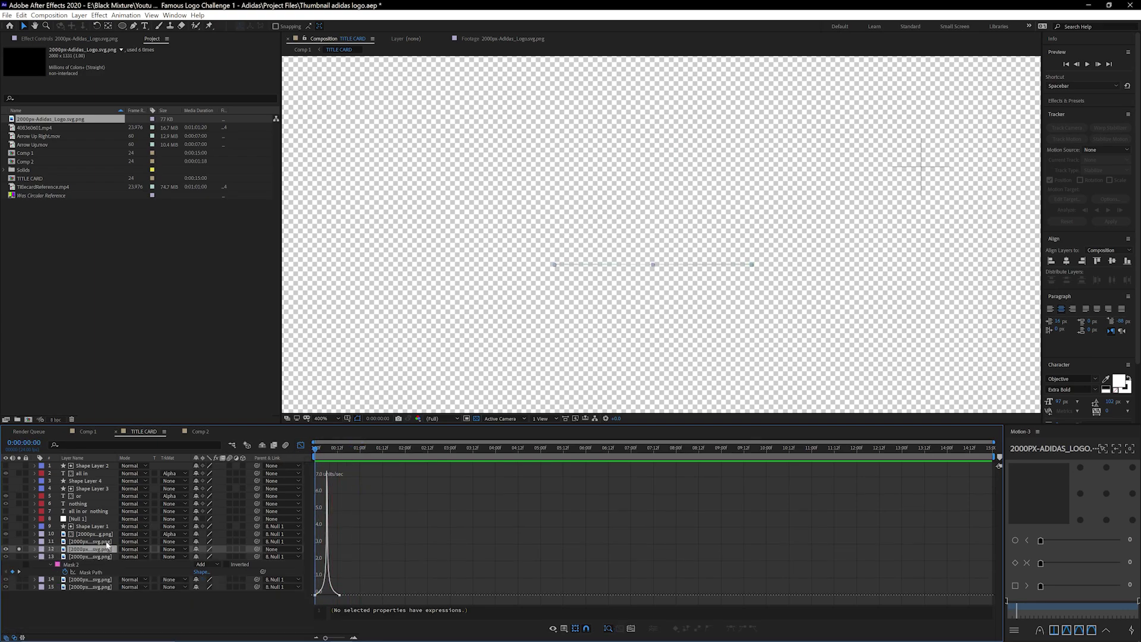
{"action": "left_click", "coordinate": [301, 445]}
{"action": "key", "text": "ctrl+d"}
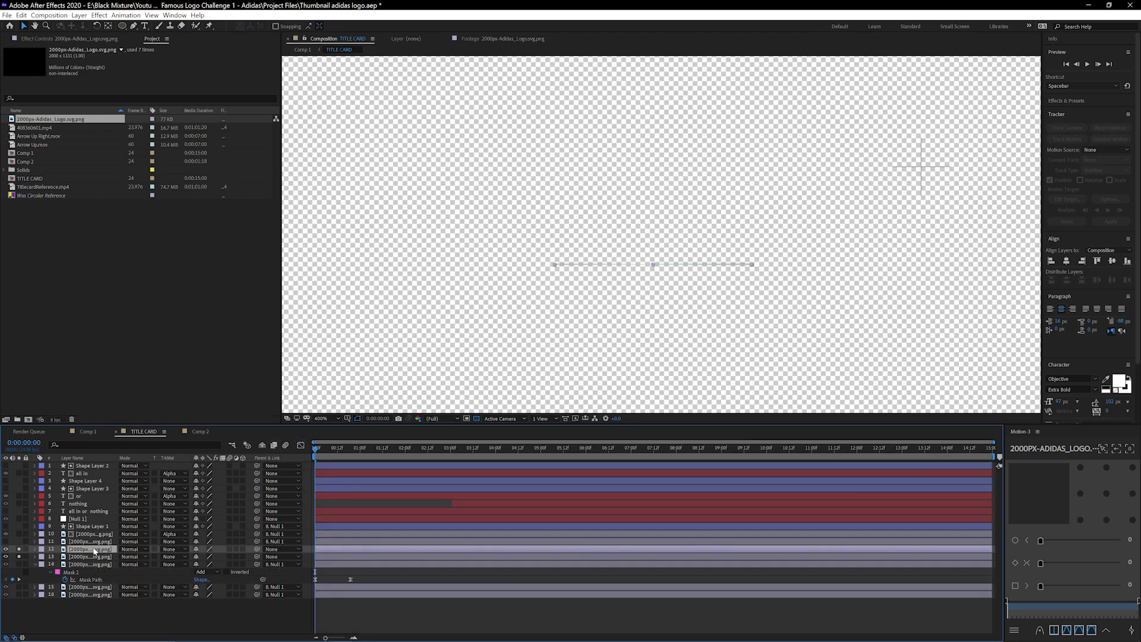
{"action": "key", "text": "m"}
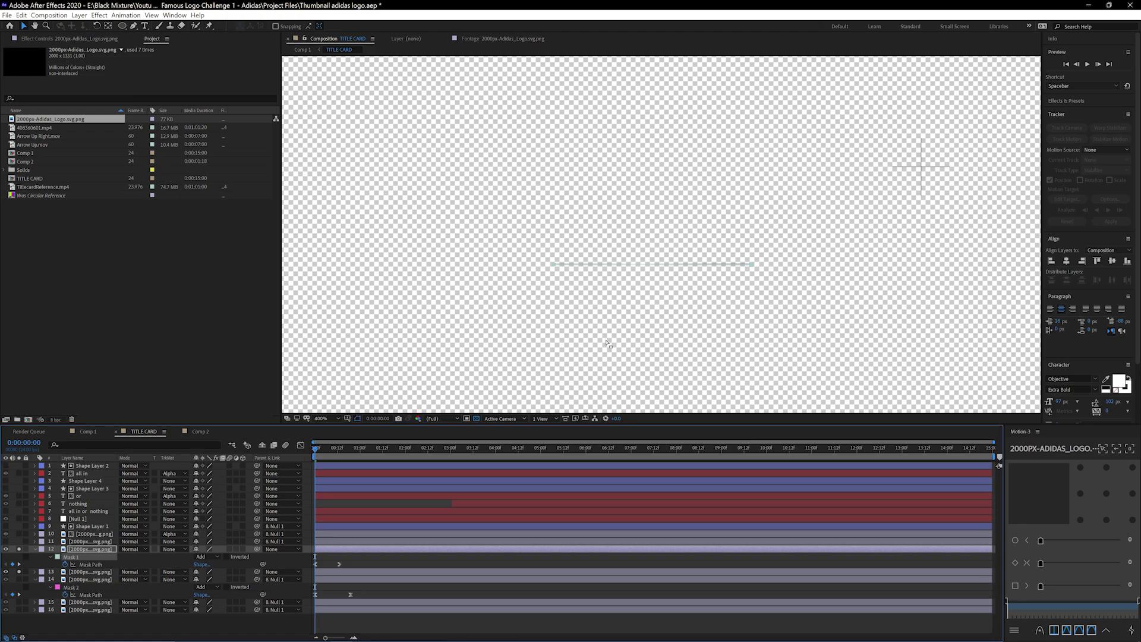
{"action": "left_click_drag", "start_coordinate": [612, 334], "coordinate": [495, 347]}
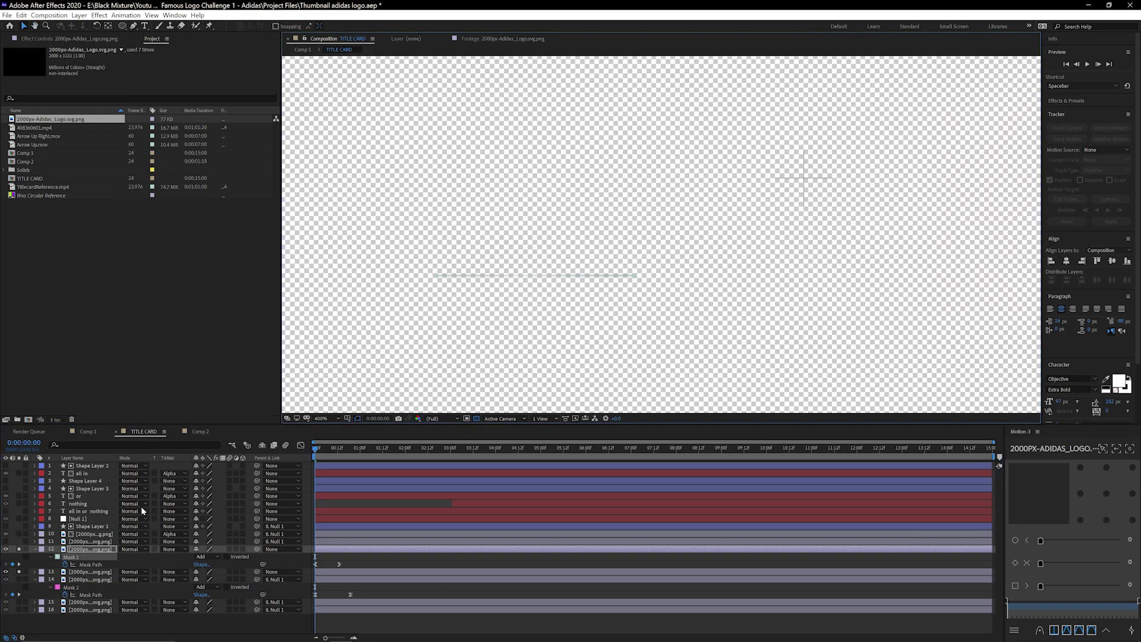
{"action": "key", "text": "Delete"}
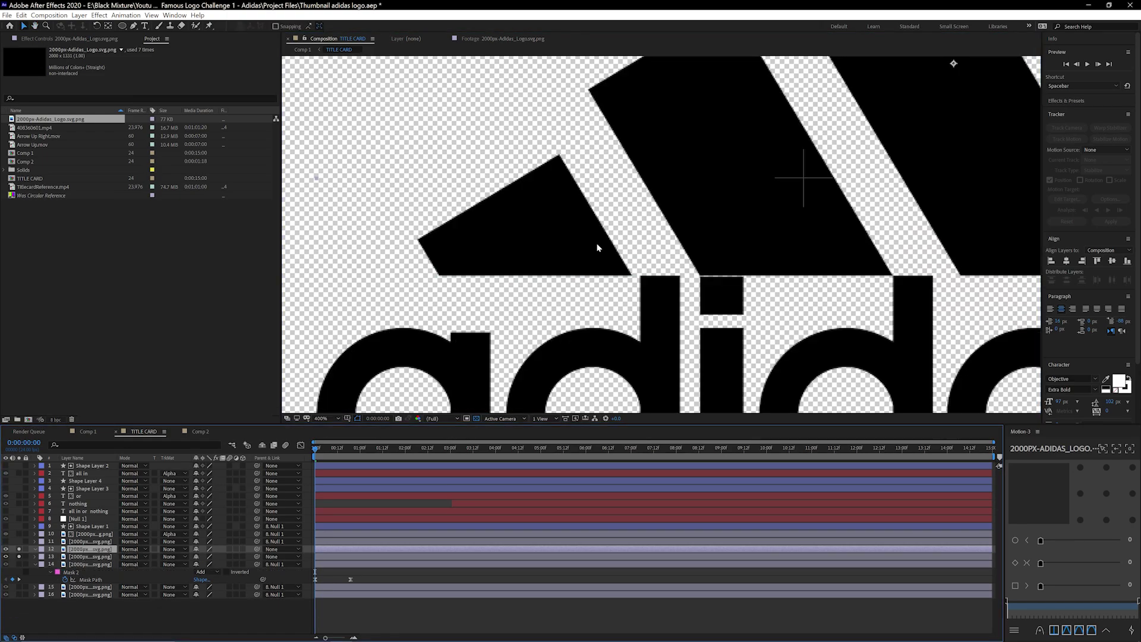
Draw a four-point Pen mask around the middle stripe on the duplicated logo layer
{"action": "left_click_drag", "start_coordinate": [671, 209], "coordinate": [379, 234]}
{"action": "left_click", "coordinate": [134, 26]}
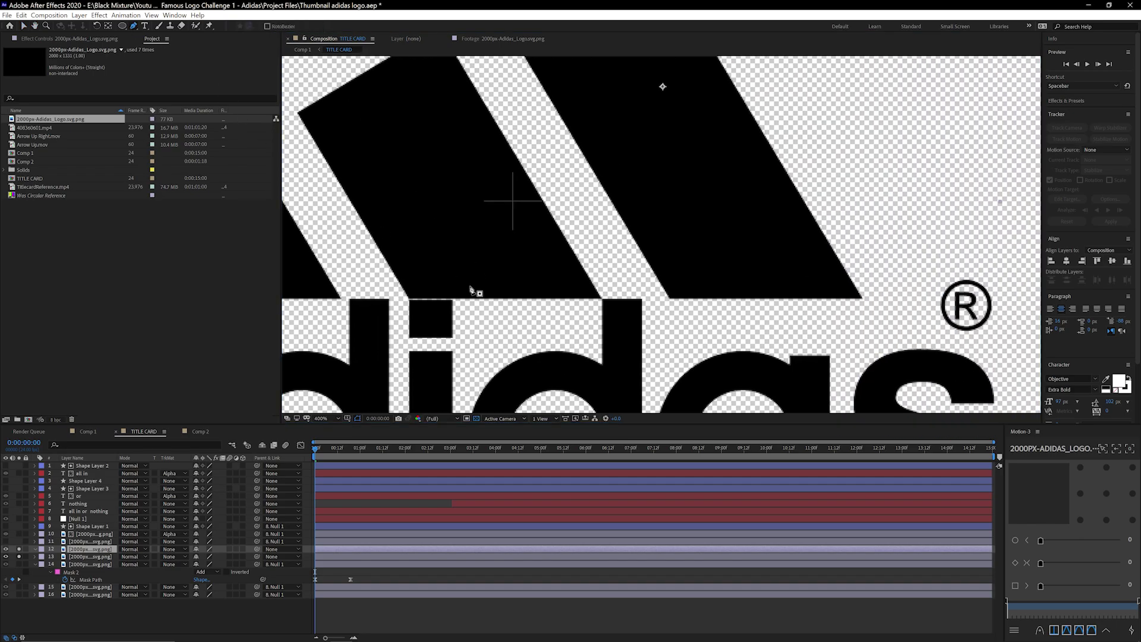
{"action": "scroll", "coordinate": [422, 306], "scroll_direction": "up", "scroll_amount": 1}
{"action": "left_click_drag", "start_coordinate": [423, 306], "coordinate": [660, 272]}
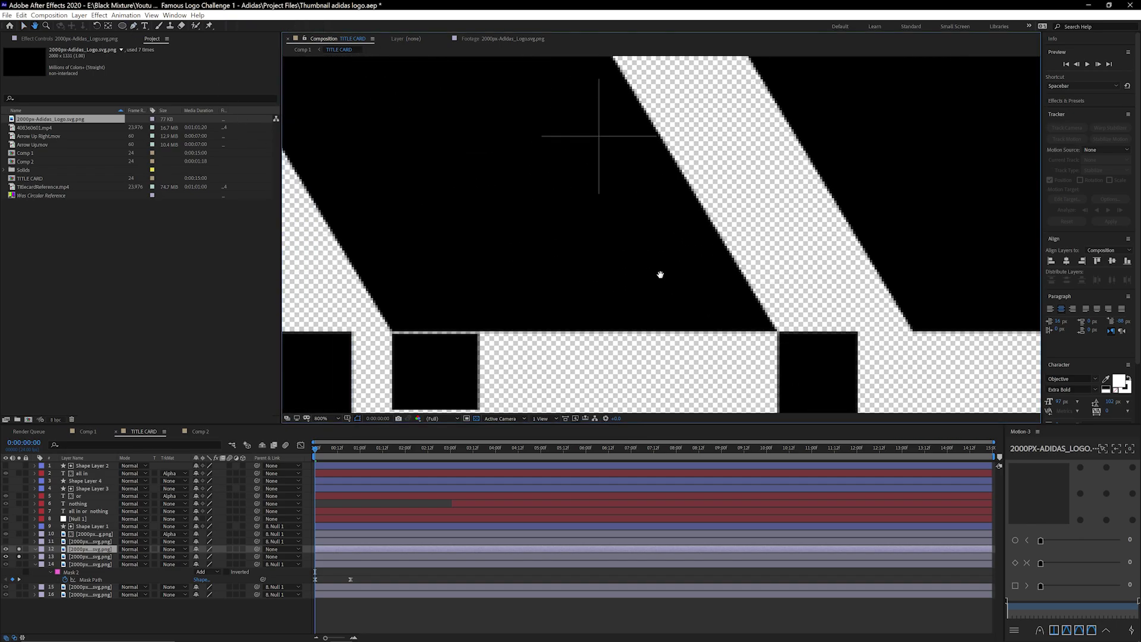
{"action": "left_click", "coordinate": [389, 334]}
{"action": "left_click", "coordinate": [780, 334]}
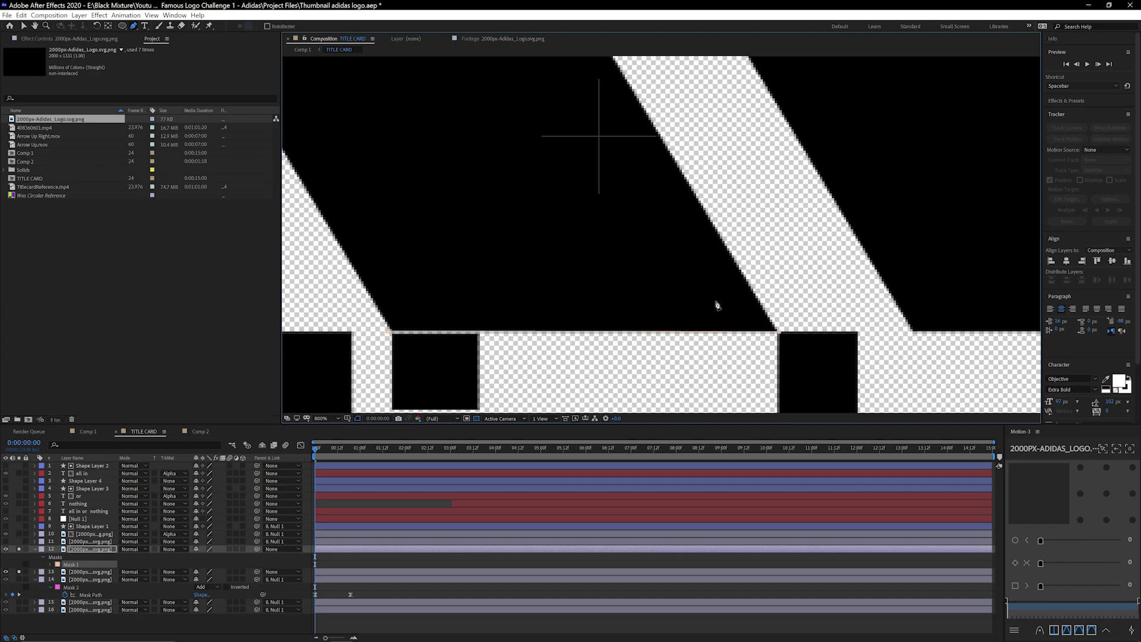
{"action": "scroll", "coordinate": [606, 260], "scroll_direction": "up", "scroll_amount": 5}
{"action": "left_click_drag", "start_coordinate": [606, 260], "coordinate": [861, 186]}
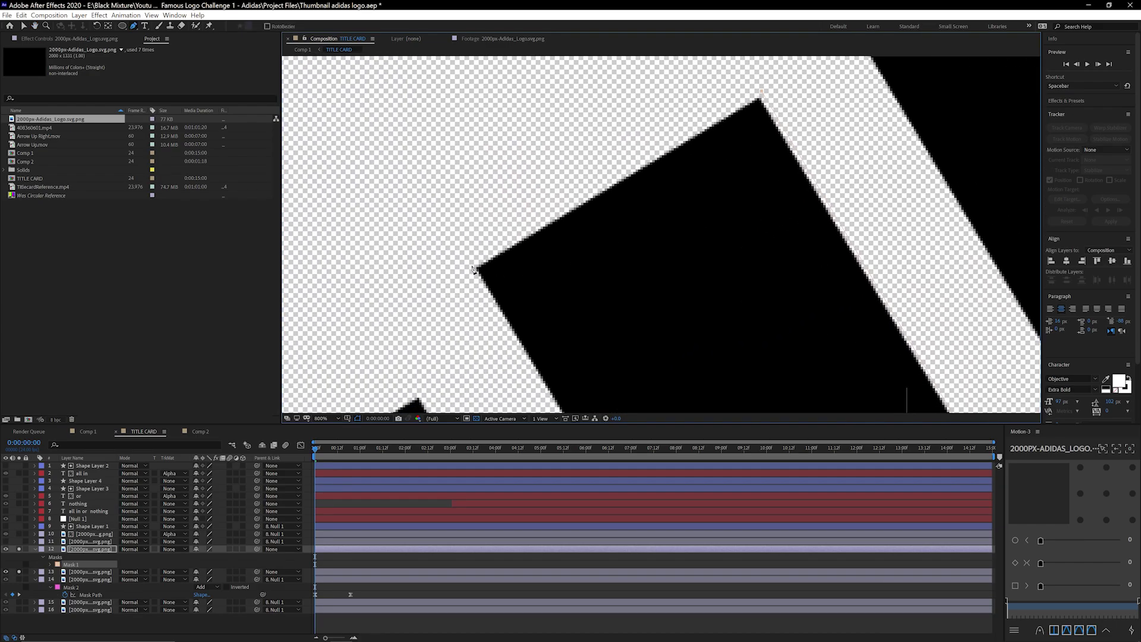
{"action": "scroll", "coordinate": [565, 202], "scroll_direction": "down", "scroll_amount": 2}
{"action": "left_click", "coordinate": [671, 359]}
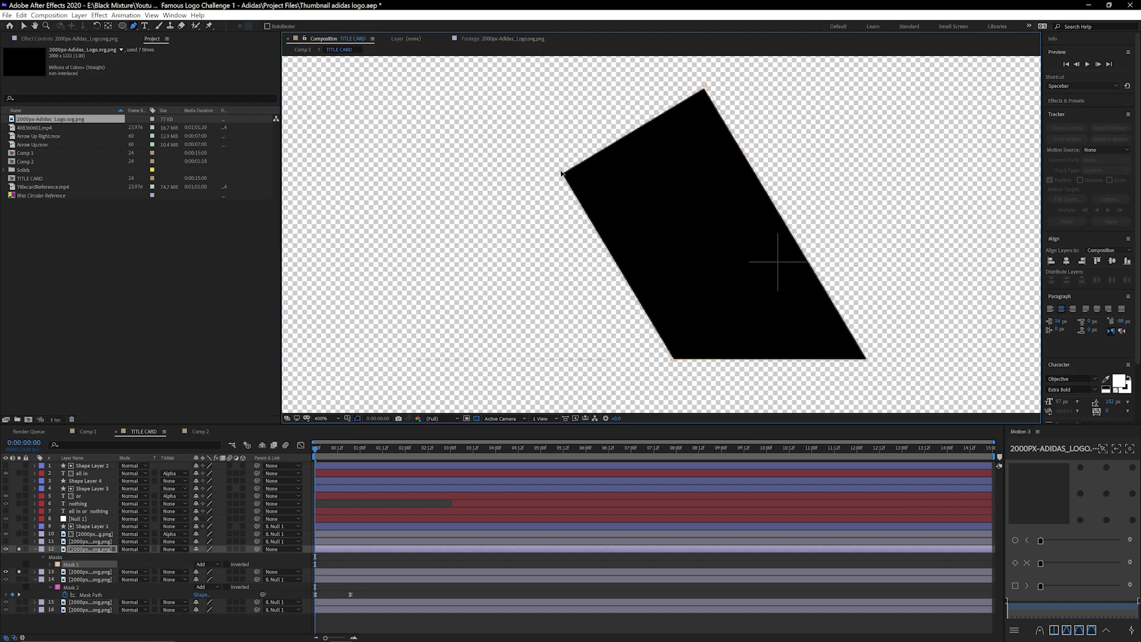
Enable Mask Path keyframing for the middle stripe and move its keyframe to 0:00:00:12
{"action": "left_click", "coordinate": [50, 564]}
{"action": "left_click", "coordinate": [66, 573]}
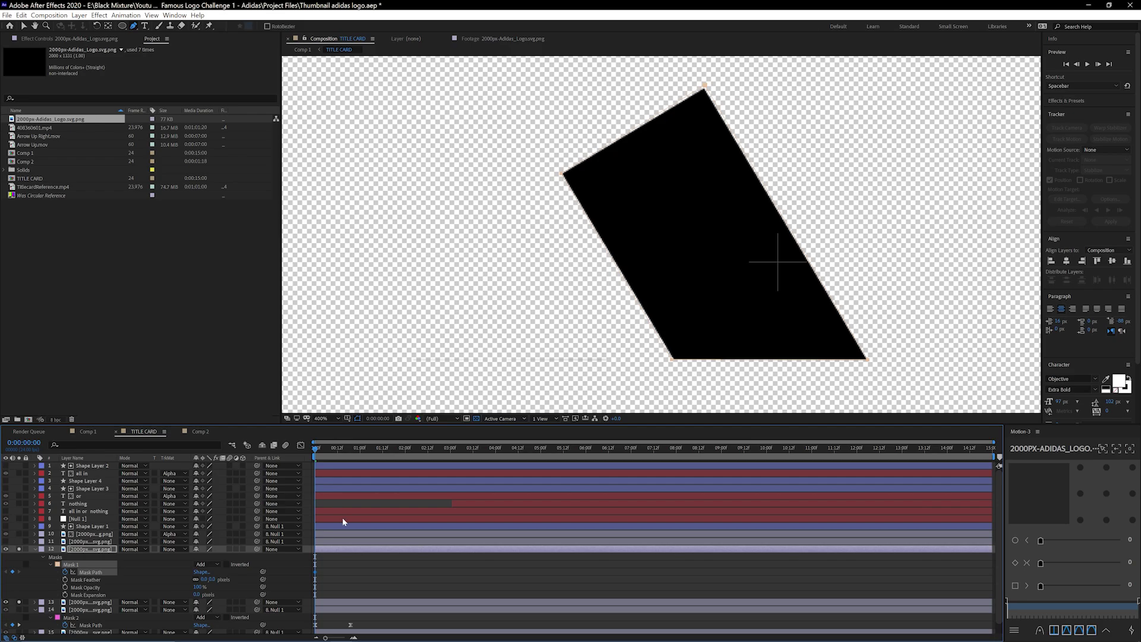
{"action": "scroll", "coordinate": [321, 535], "scroll_direction": "down", "scroll_amount": 1}
{"action": "left_click_drag", "start_coordinate": [315, 564], "coordinate": [354, 596]}
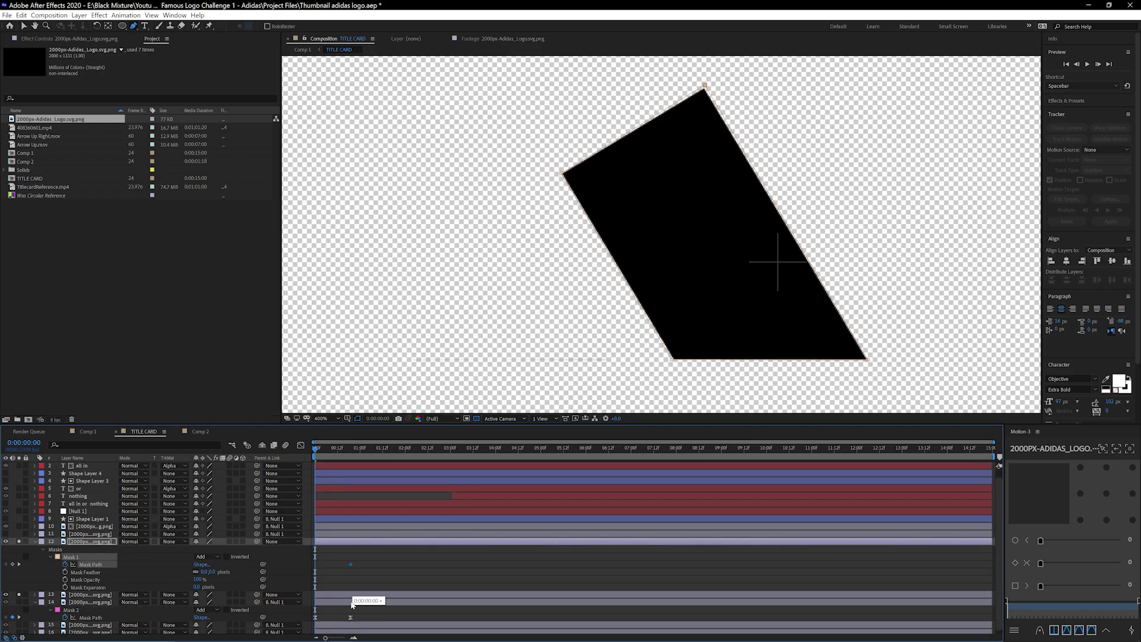
{"action": "left_click", "coordinate": [338, 452]}
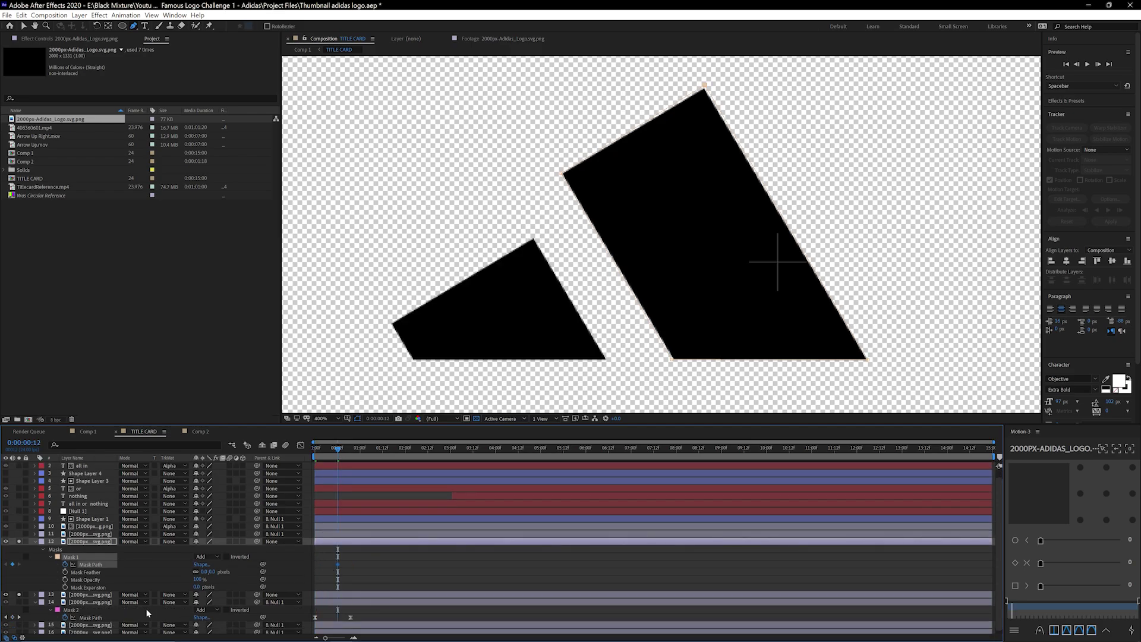
Collapse the unsoloed logo layer, expand the small stripe's mask properties, and return to 0:00:00:00 in a closer timeline view
{"action": "left_click", "coordinate": [35, 602]}
{"action": "left_click", "coordinate": [34, 603]}
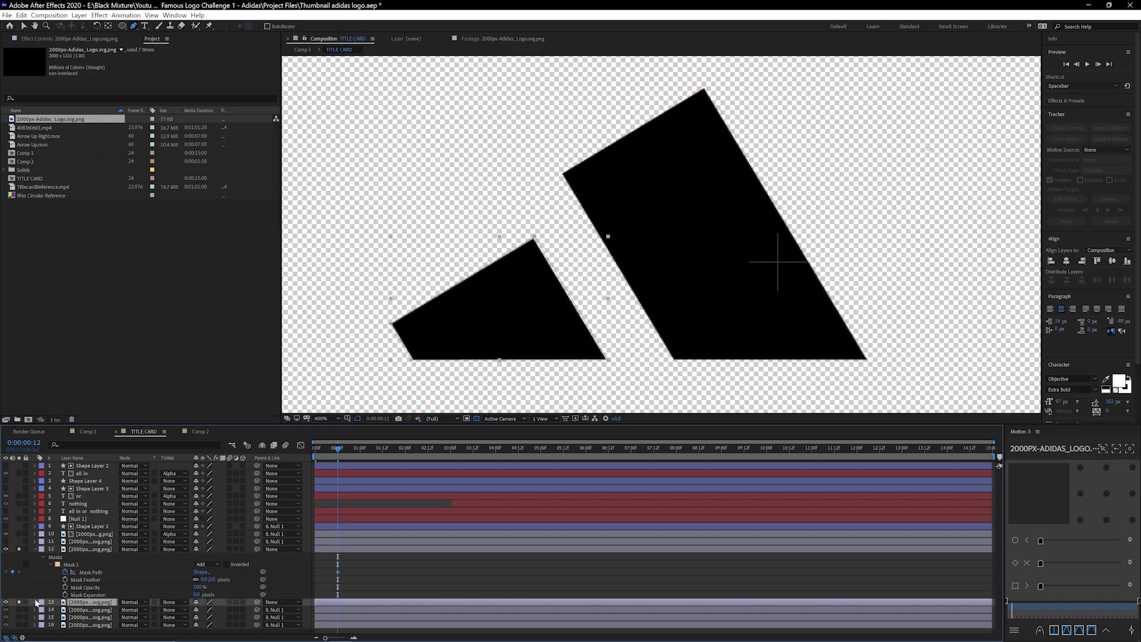
{"action": "left_click", "coordinate": [34, 602]}
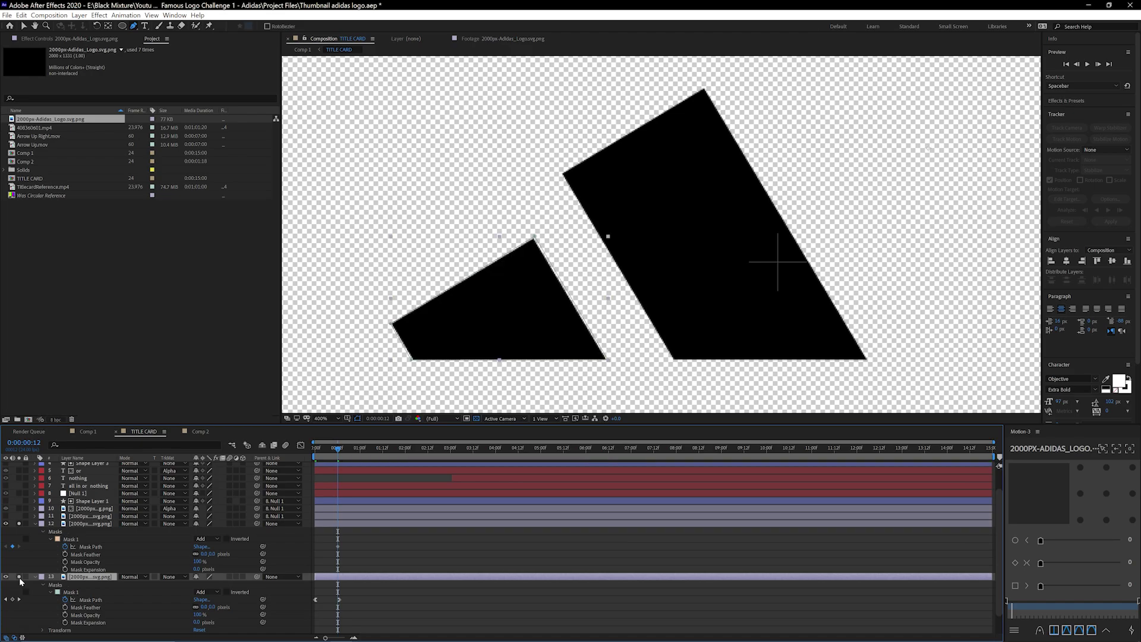
{"action": "left_click", "coordinate": [350, 633]}
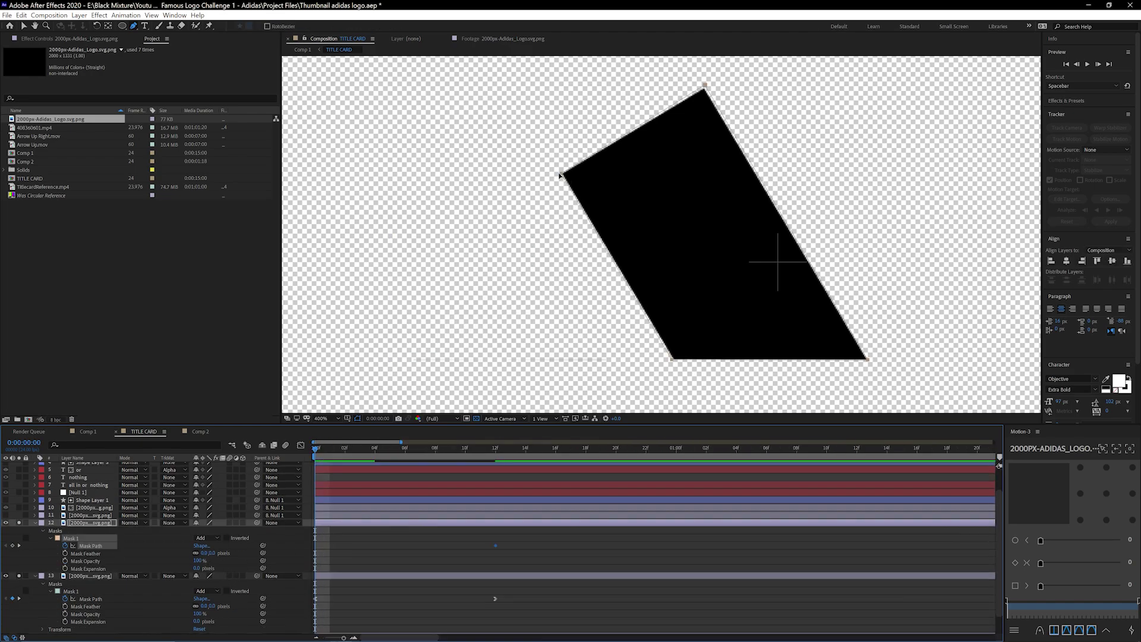
{"action": "left_click_drag", "start_coordinate": [562, 173], "coordinate": [612, 221]}
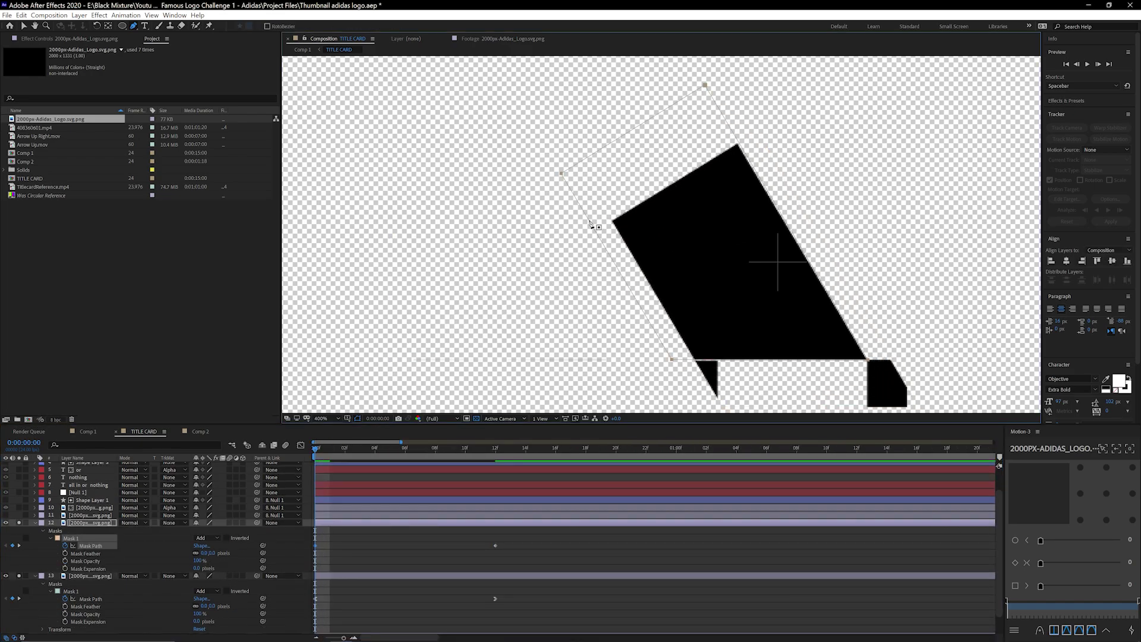
{"action": "key", "text": "ctrl+z"}
{"action": "left_click_drag", "start_coordinate": [562, 173], "coordinate": [524, 258]}
{"action": "key", "text": "ctrl+z"}
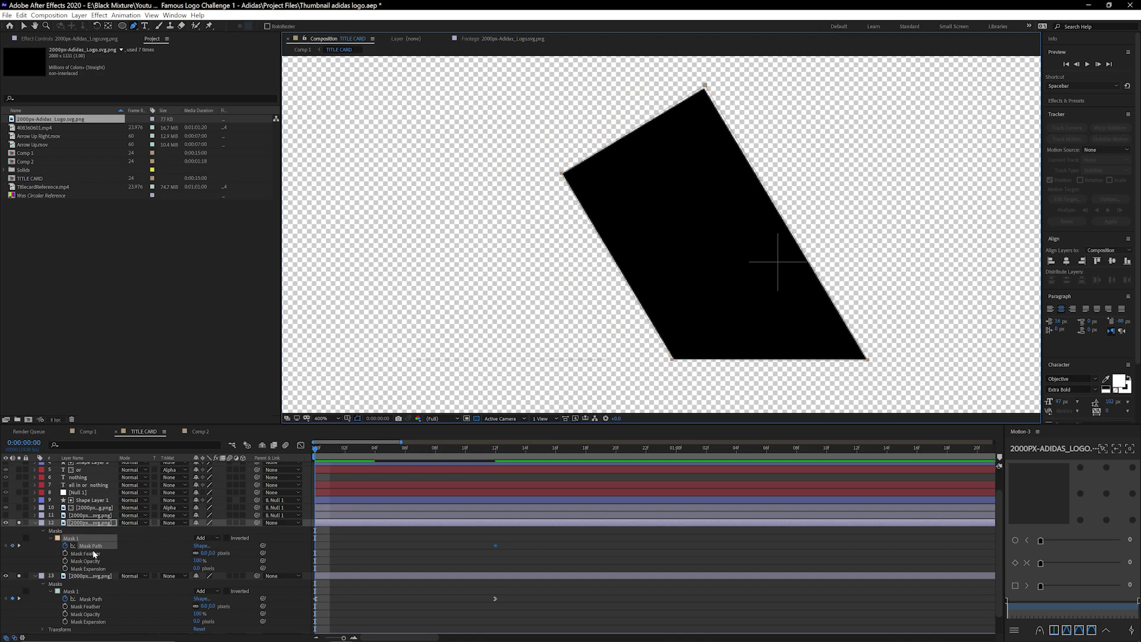
At 0:00:00:00, collapse the middle stripe's mask by moving its two upper points onto the stripe's bottom corners
{"action": "left_click", "coordinate": [100, 553]}
{"action": "left_click_drag", "start_coordinate": [563, 175], "coordinate": [674, 364]}
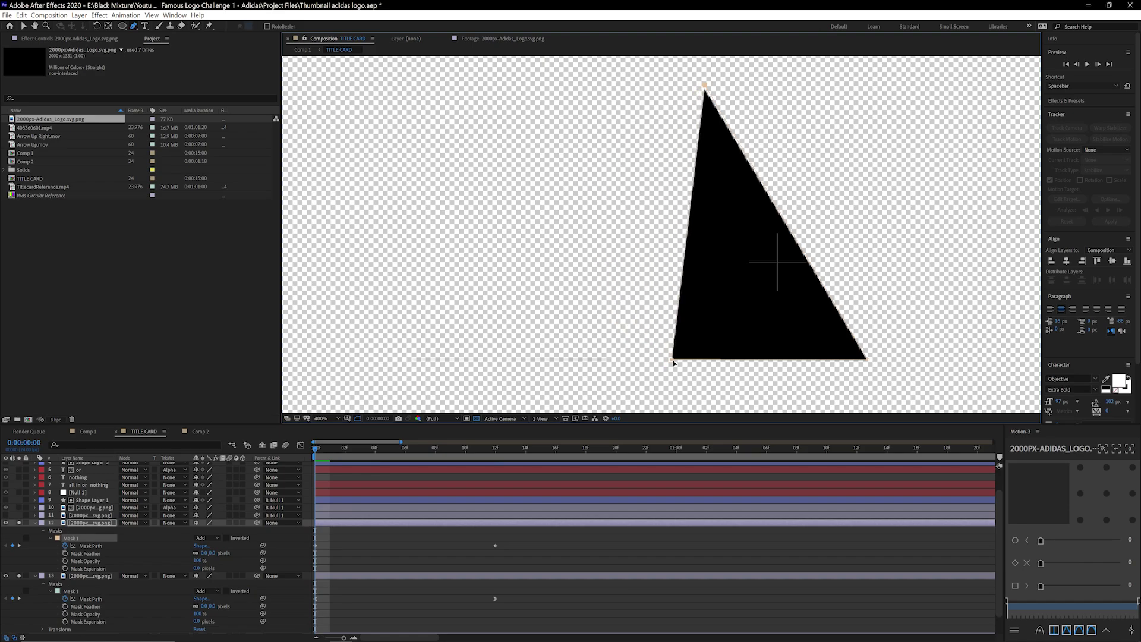
{"action": "left_click_drag", "start_coordinate": [705, 86], "coordinate": [868, 361]}
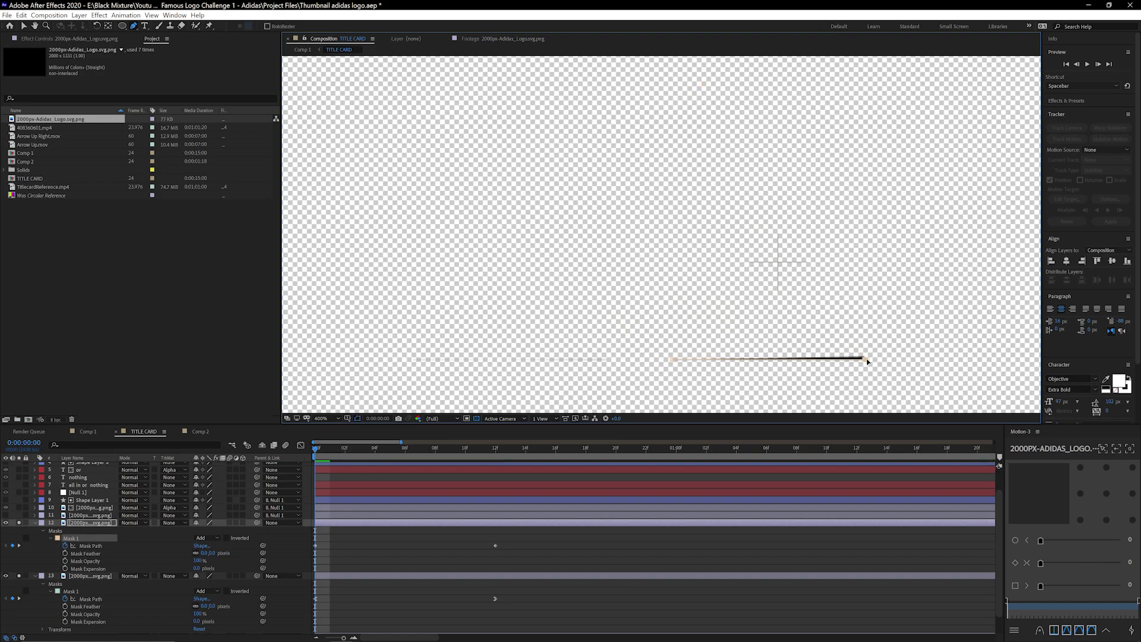
Preview the two stripes' mask reveals from the first frame with the whole composition in view
{"action": "key", "text": "space"}
{"action": "scroll", "coordinate": [423, 404], "scroll_direction": "down", "scroll_amount": 2}
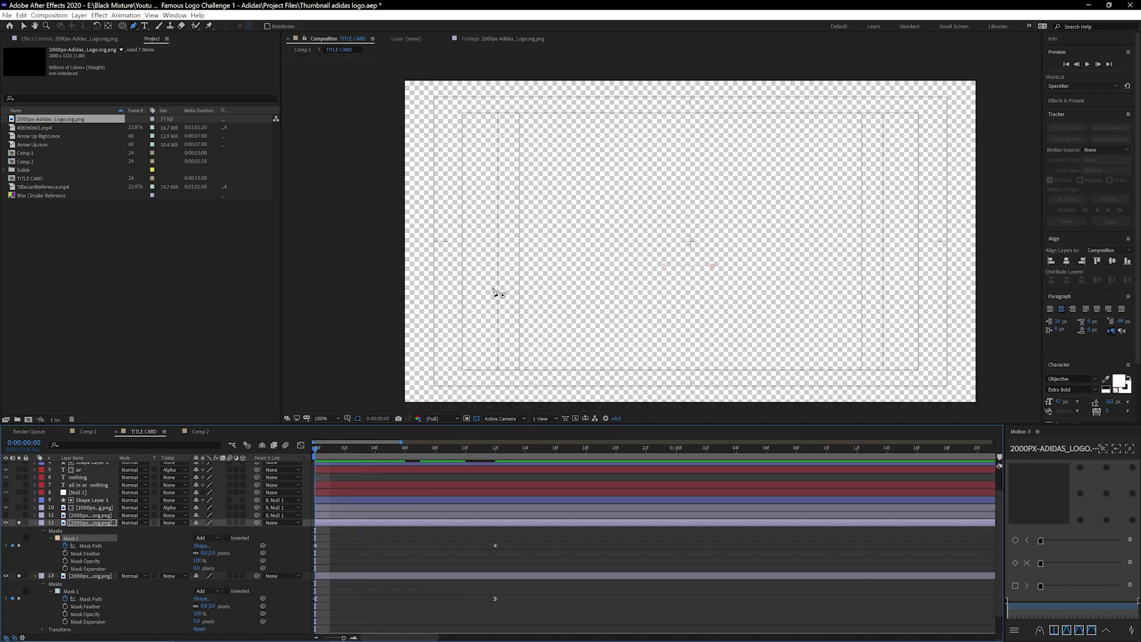
{"action": "key", "text": "space"}
{"action": "left_click", "coordinate": [316, 449]}
{"action": "key", "text": "space"}
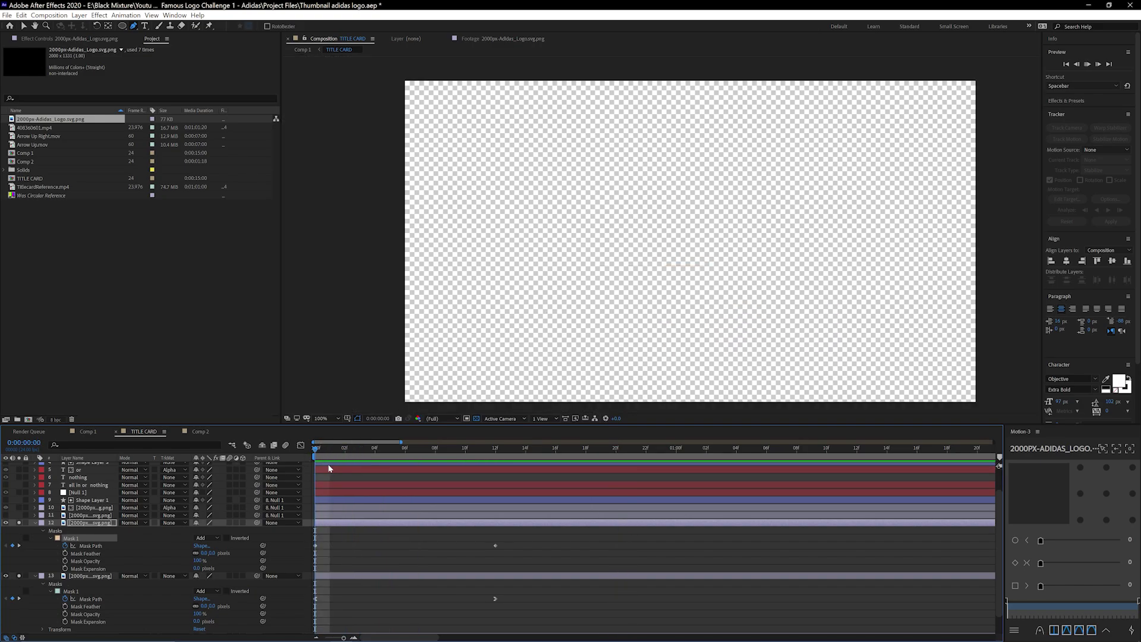
{"action": "key", "text": "space"}
Ease the middle stripe's Mask Path keyframes with all Motion 3 easing values at 92, and preview both stripes
{"action": "left_click_drag", "start_coordinate": [505, 541], "coordinate": [304, 561]}
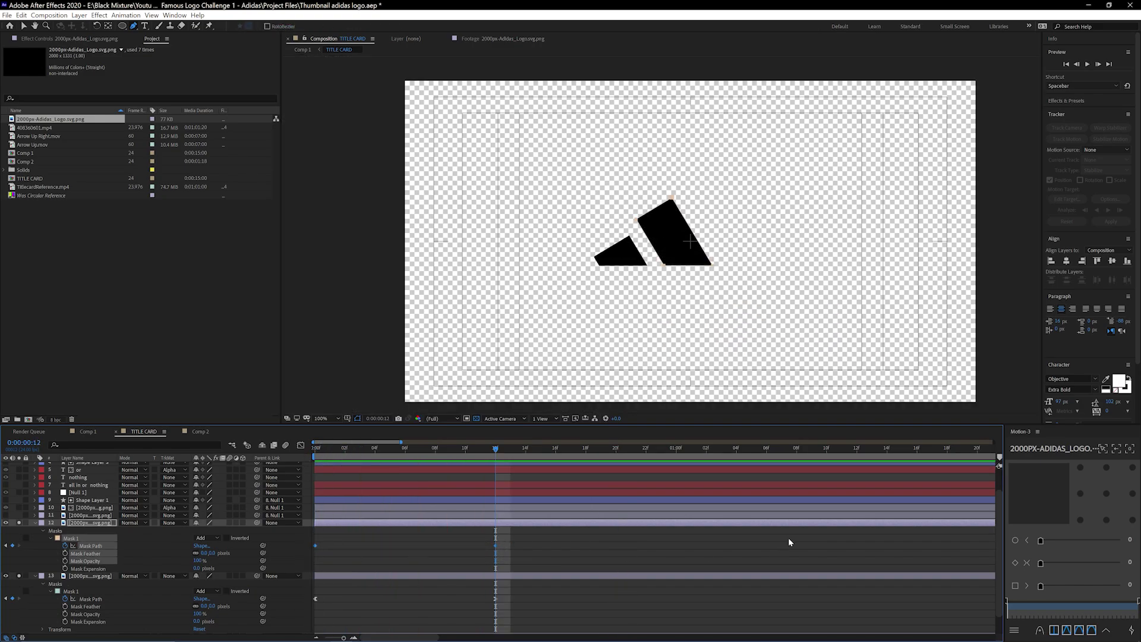
{"action": "left_click", "coordinate": [300, 445]}
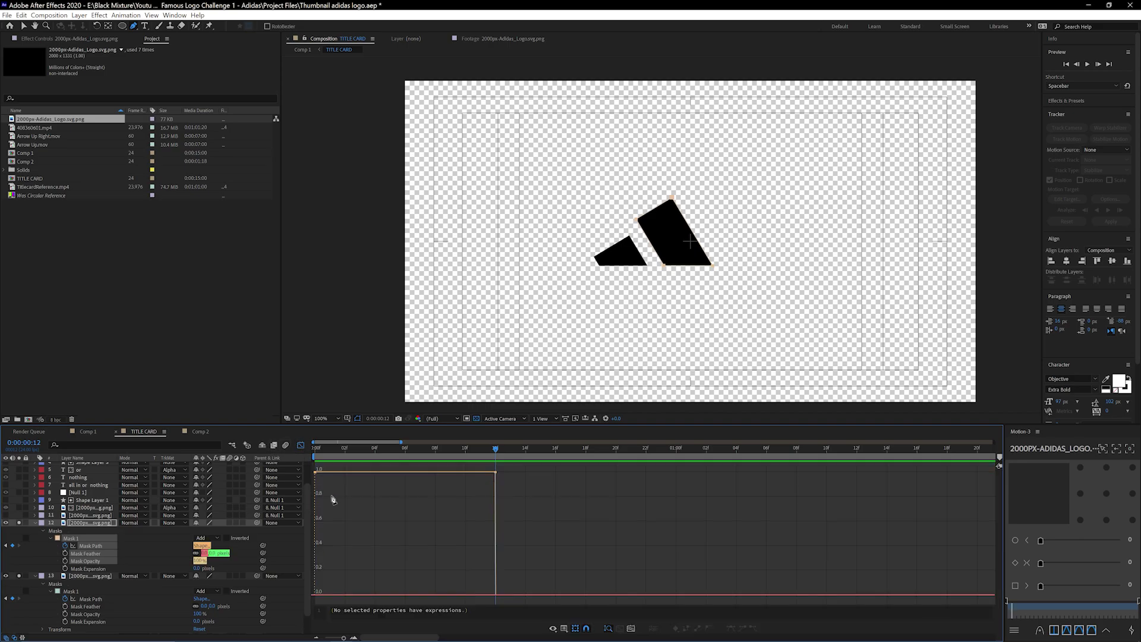
{"action": "left_click", "coordinate": [300, 445]}
{"action": "left_click_drag", "start_coordinate": [507, 536], "coordinate": [326, 564]}
{"action": "left_click_drag", "start_coordinate": [1033, 561], "coordinate": [1117, 563]}
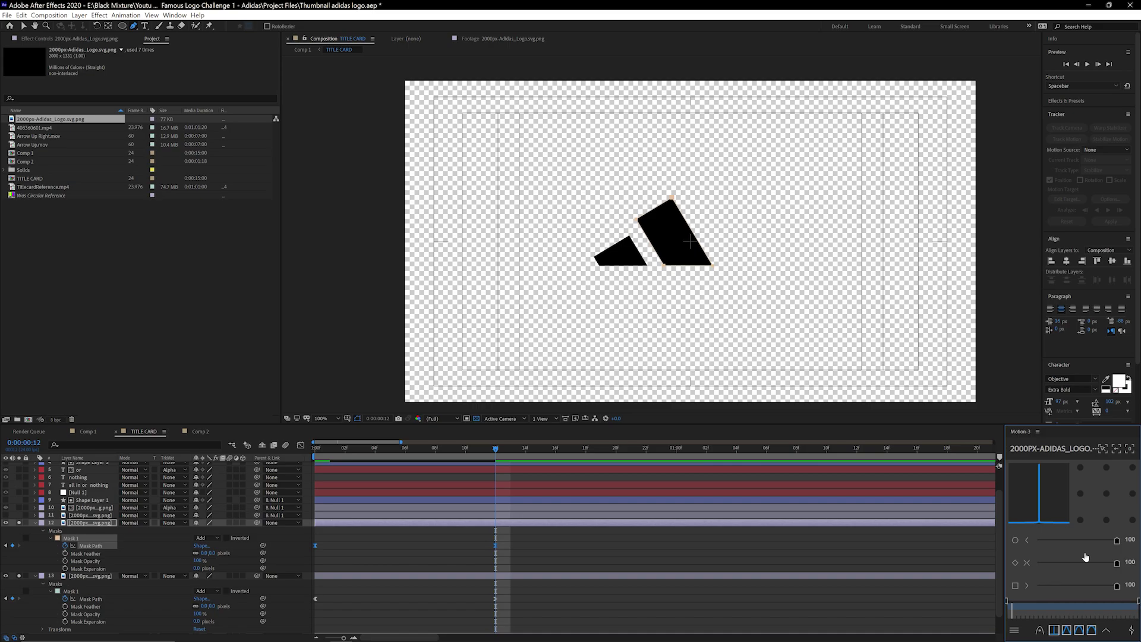
{"action": "key", "text": "space"}
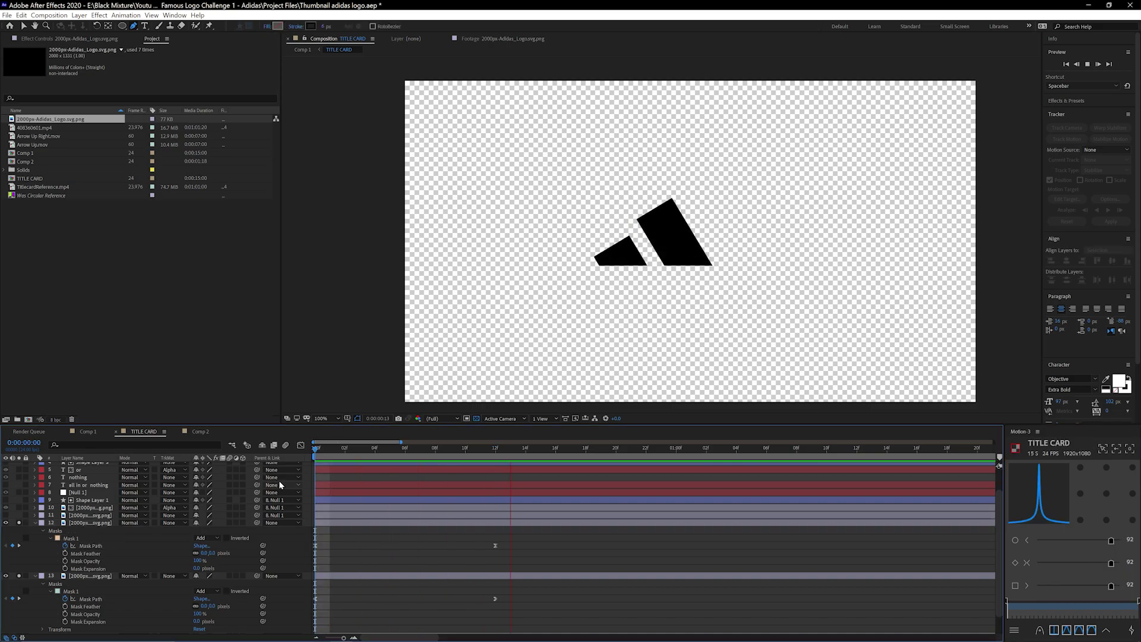
{"action": "key", "text": "space"}
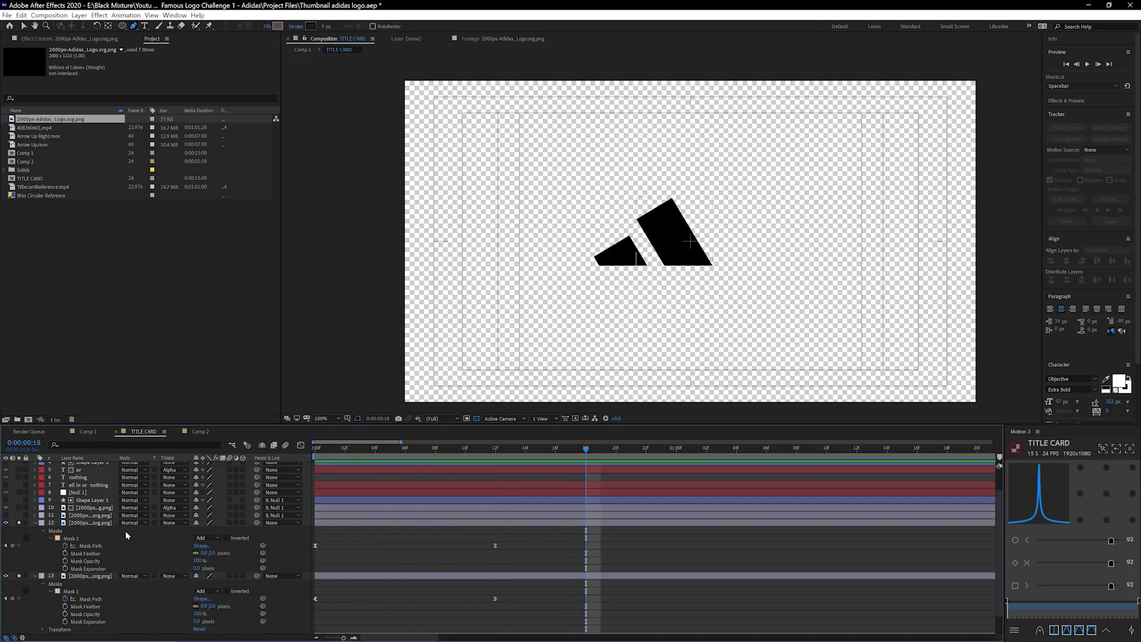
Collapse the properties of the small and middle stripe layers and select both layers
{"action": "left_click", "coordinate": [89, 523]}
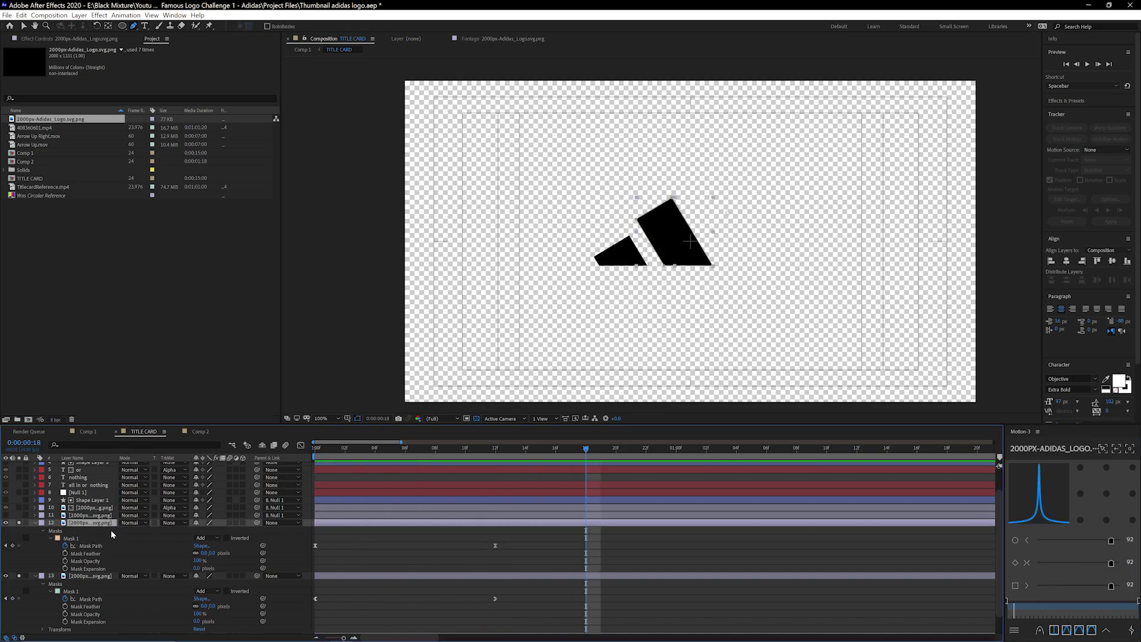
{"action": "left_click", "coordinate": [36, 523]}
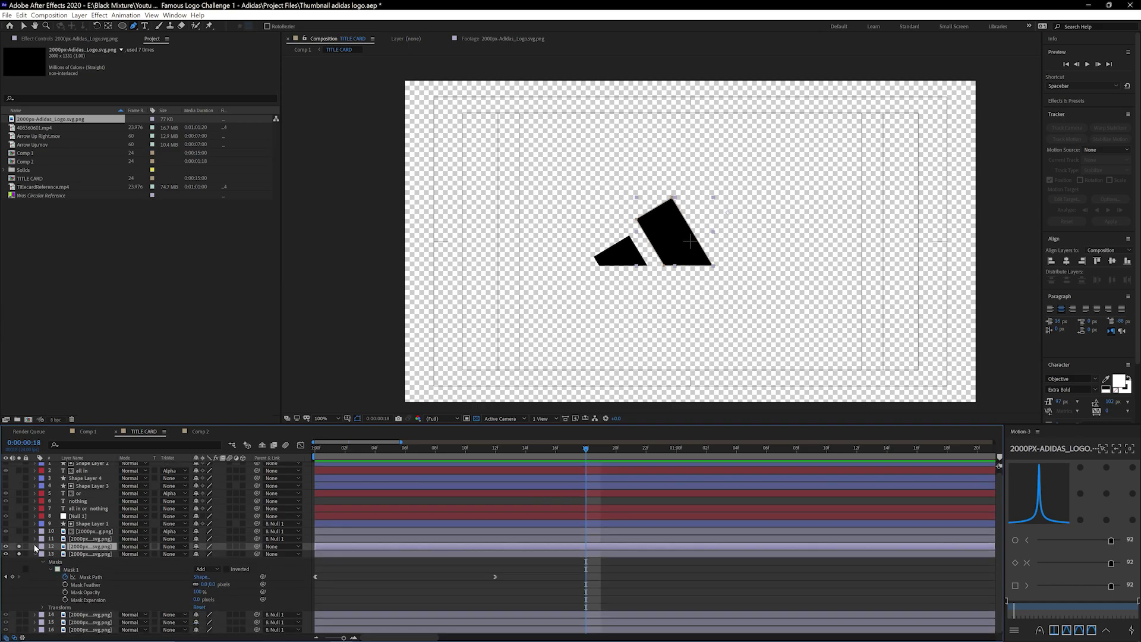
{"action": "left_click", "coordinate": [35, 556]}
{"action": "left_click", "coordinate": [95, 557], "text": "shift"}
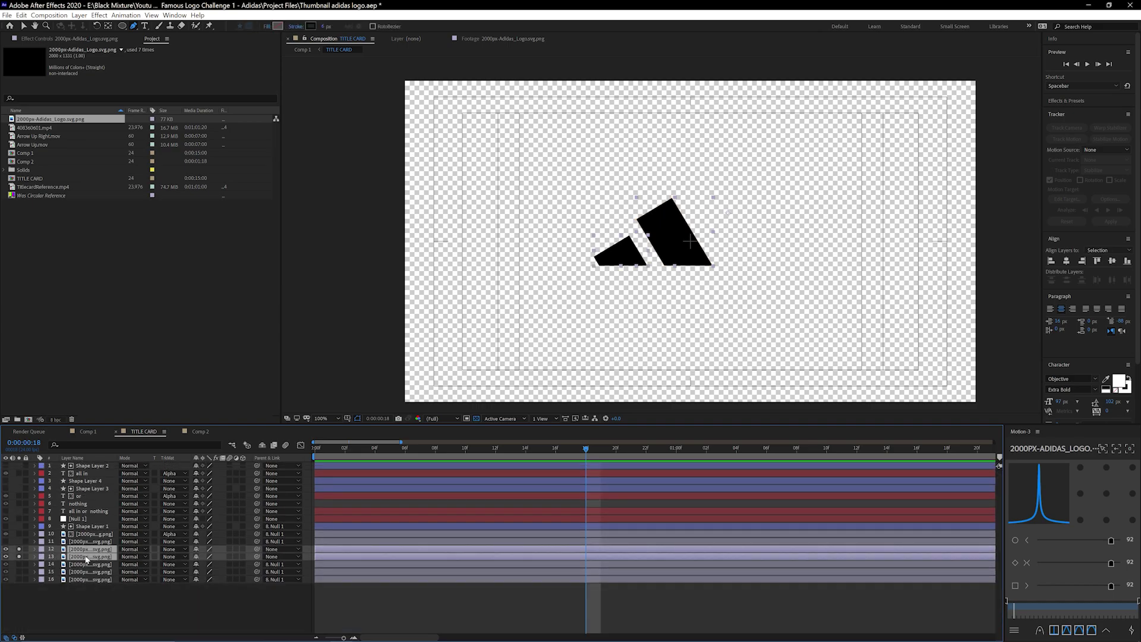
Send the two selected stripe layers to the bottom of the stack and solo the three finished stripe layers parented to Null 1
{"action": "key", "text": "ctrl+shift+bracketleft"}
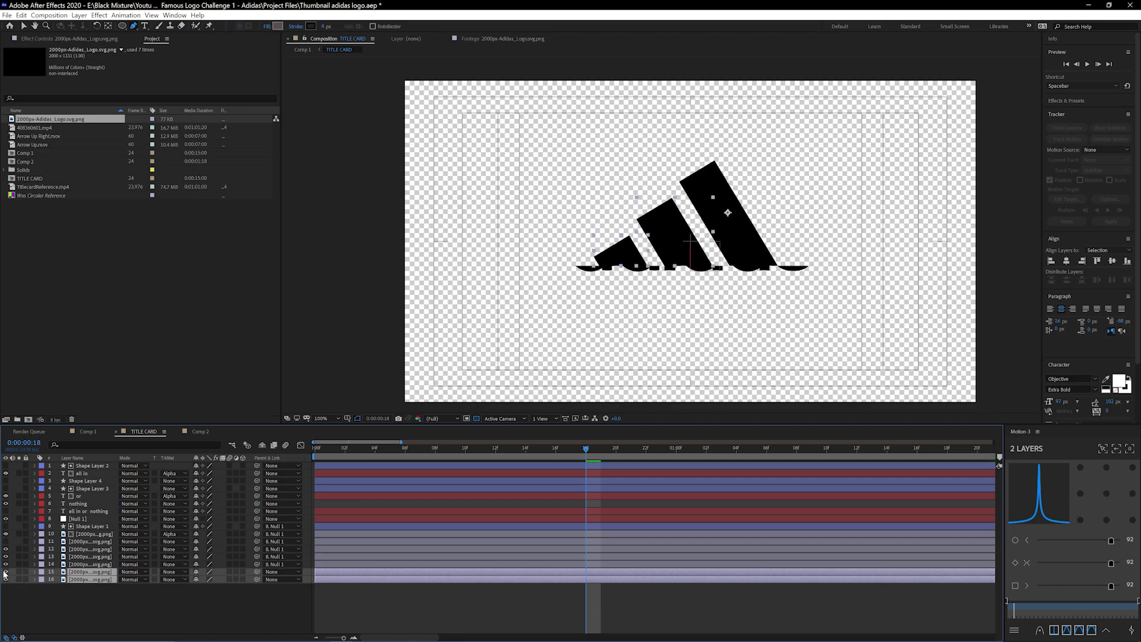
{"action": "left_click", "coordinate": [82, 549]}
{"action": "left_click", "coordinate": [80, 558], "text": "shift"}
{"action": "left_click", "coordinate": [77, 564]}
{"action": "left_click", "coordinate": [89, 550], "text": "shift"}
{"action": "left_click", "coordinate": [18, 550]}
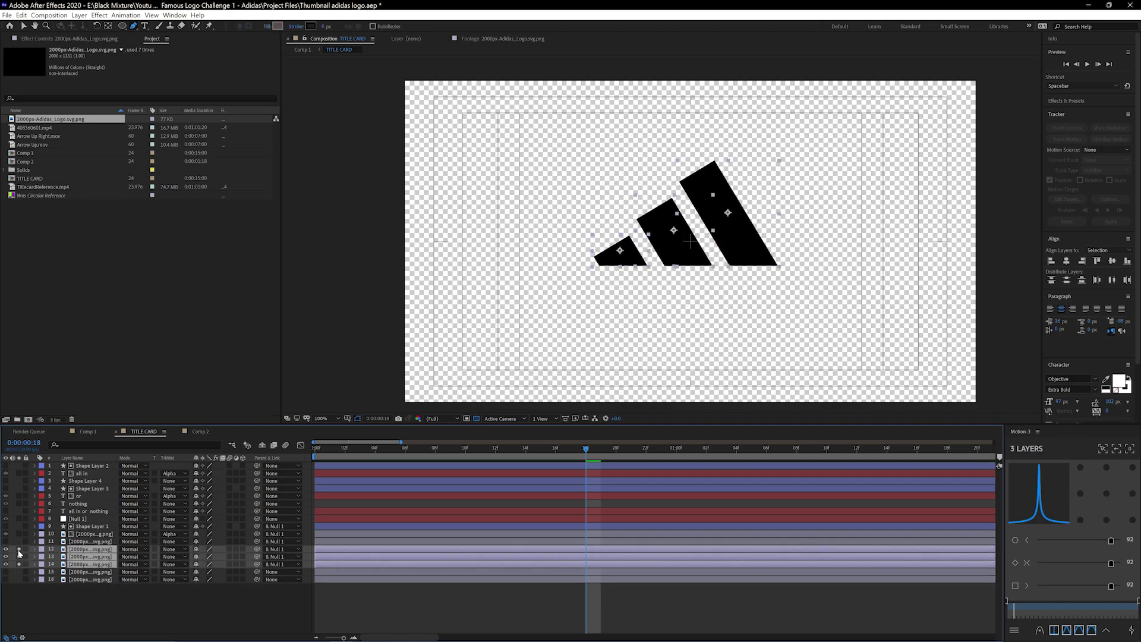
Preview the three stripes' mask reveals from the first frame
{"action": "key", "text": "Home"}
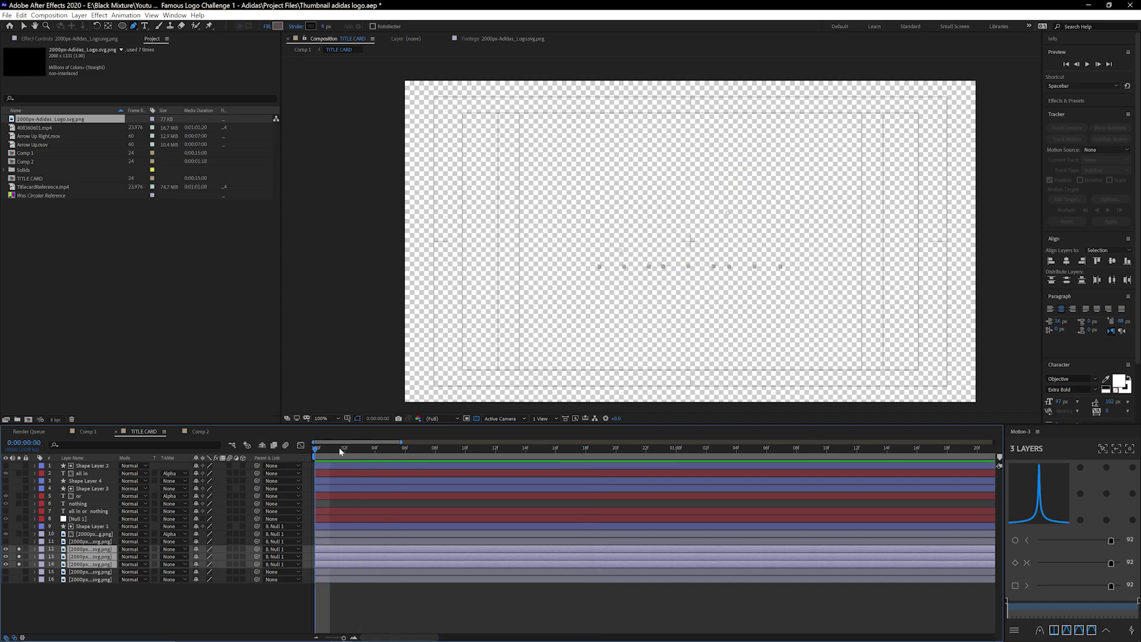
{"action": "key", "text": "space"}
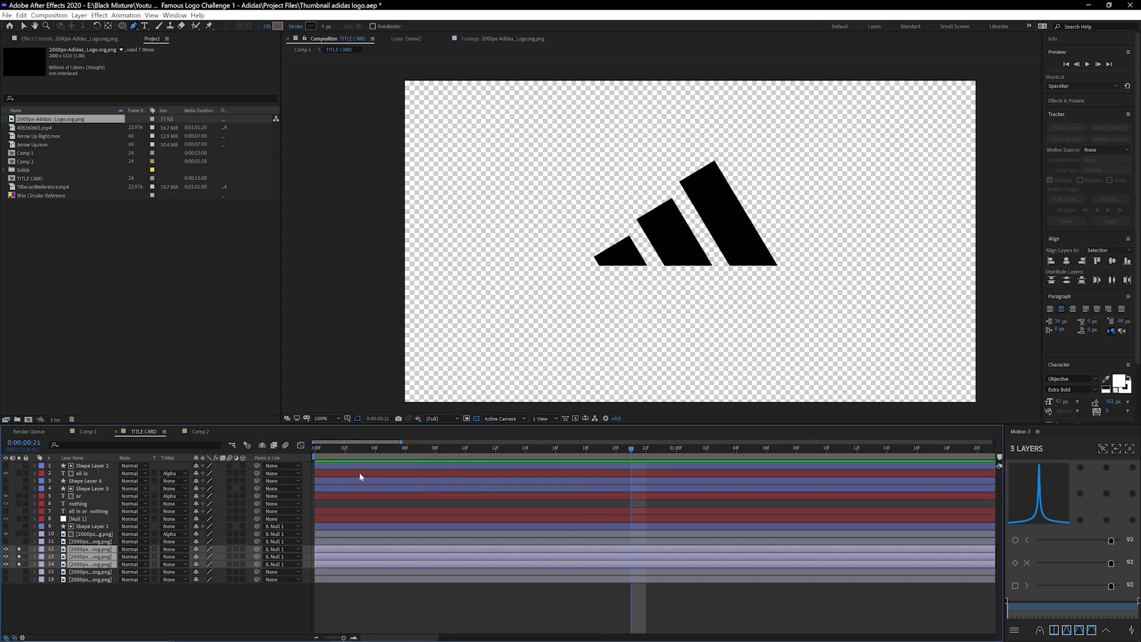
{"action": "key", "text": "space"}
Show only the masks with their Mask Path keyframes on the three stripe layers
{"action": "left_click", "coordinate": [297, 541]}
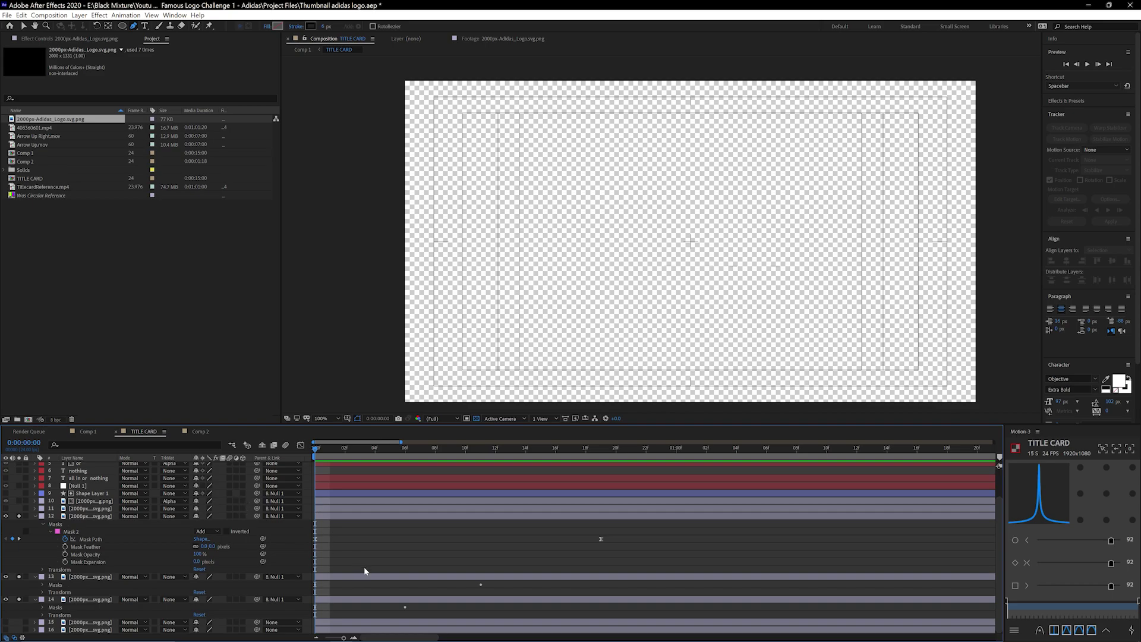
{"action": "left_click", "coordinate": [392, 600]}
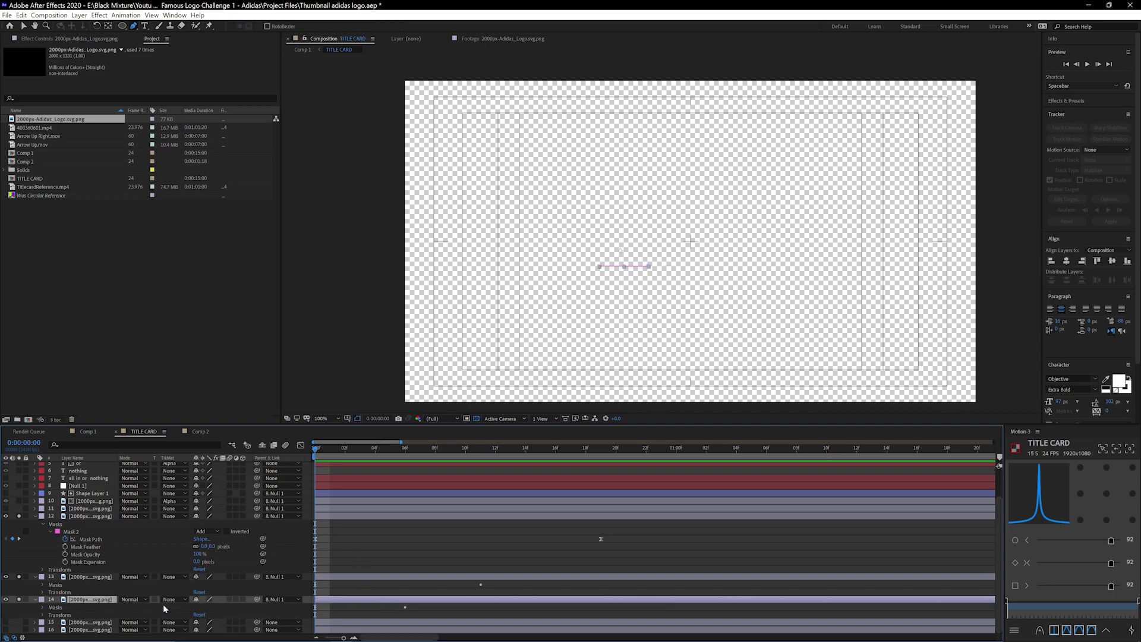
{"action": "scroll", "coordinate": [303, 589], "scroll_direction": "up", "scroll_amount": 1}
{"action": "key", "text": "m"}
{"action": "left_click", "coordinate": [377, 592]}
{"action": "key", "text": "m"}
{"action": "left_click", "coordinate": [368, 616]}
{"action": "key", "text": "m"}
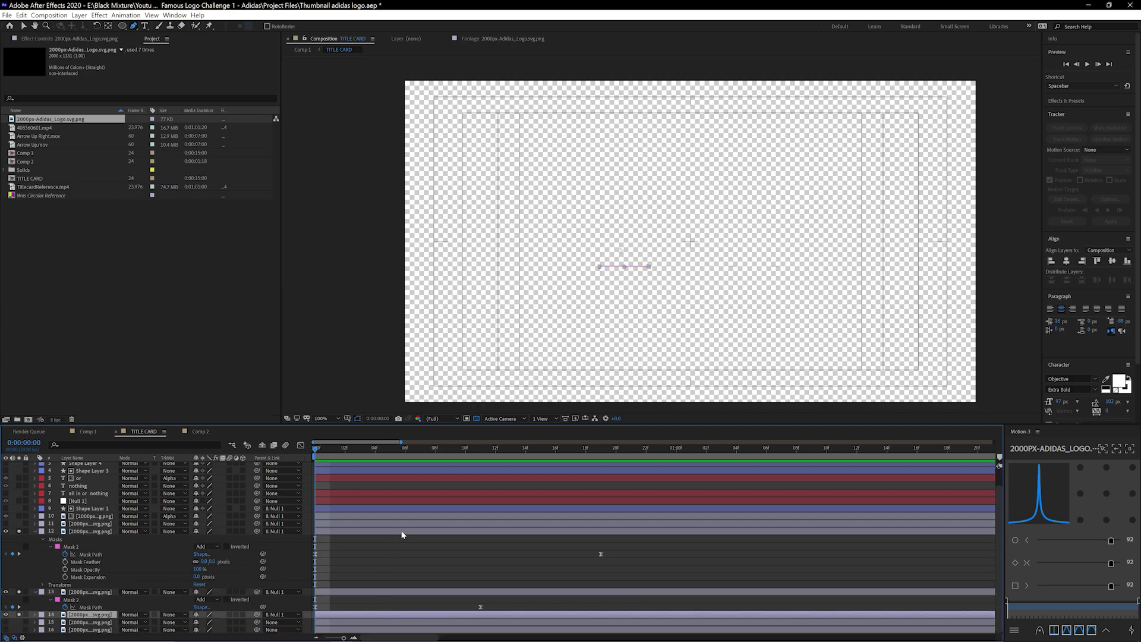
{"action": "left_click", "coordinate": [402, 532]}
{"action": "key", "text": "m"}
Examine the staggered timing of the three stripe reveals by scrubbing and playing them from the first frame
{"action": "left_click_drag", "start_coordinate": [327, 450], "coordinate": [554, 463]}
{"action": "left_click", "coordinate": [427, 573]}
{"action": "left_click", "coordinate": [533, 550]}
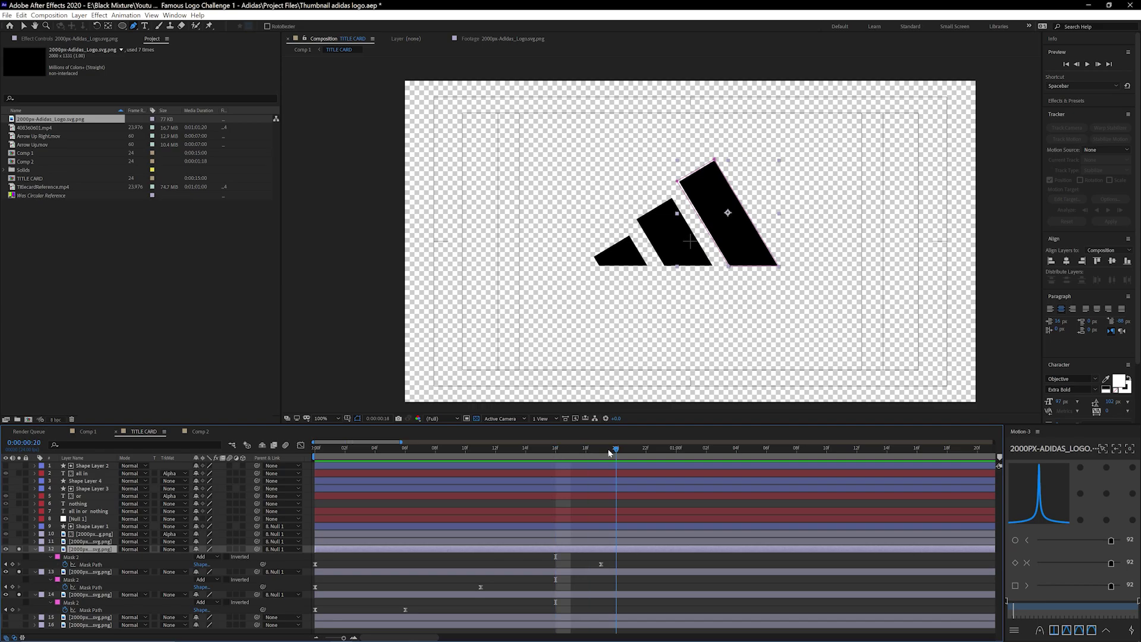
{"action": "key", "text": "Home"}
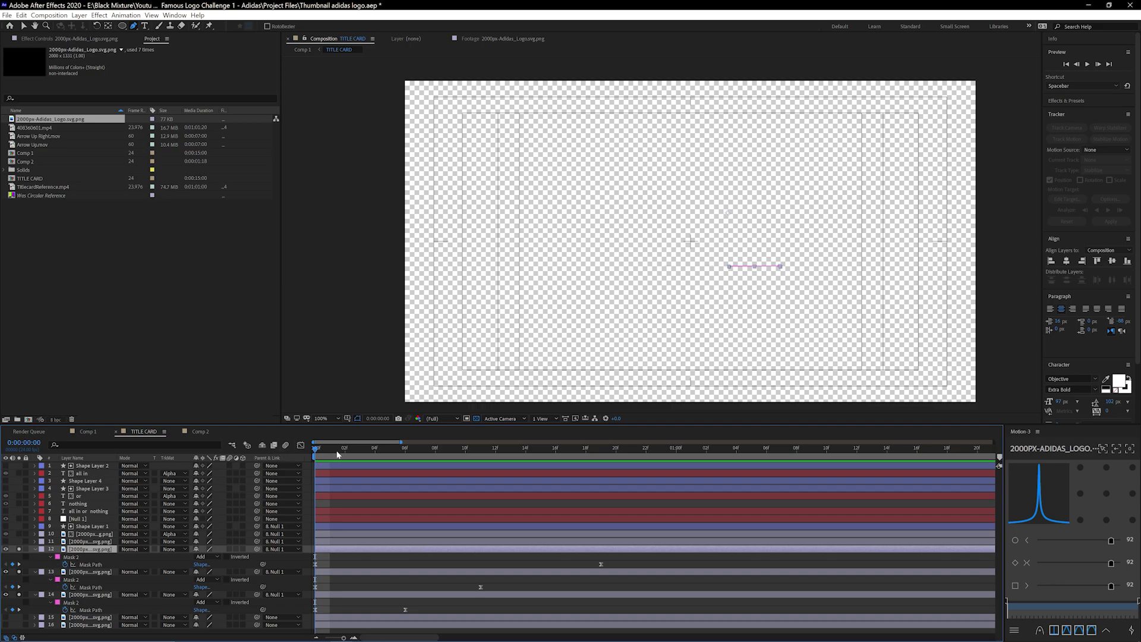
{"action": "key", "text": "F2"}
{"action": "key", "text": "space"}
{"action": "key", "text": "space"}
{"action": "left_click_drag", "start_coordinate": [329, 449], "coordinate": [406, 465]}
Duplicate the tallest stripe's layer and delete the copy's mask
{"action": "left_click", "coordinate": [90, 550]}
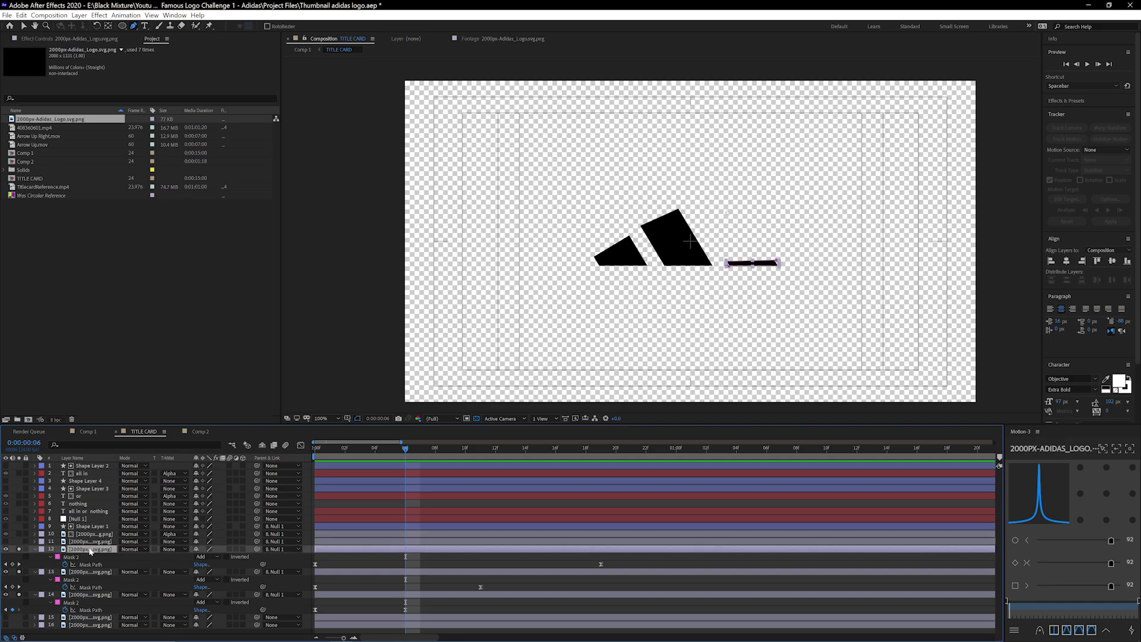
{"action": "left_click", "coordinate": [33, 549]}
{"action": "key", "text": "m"}
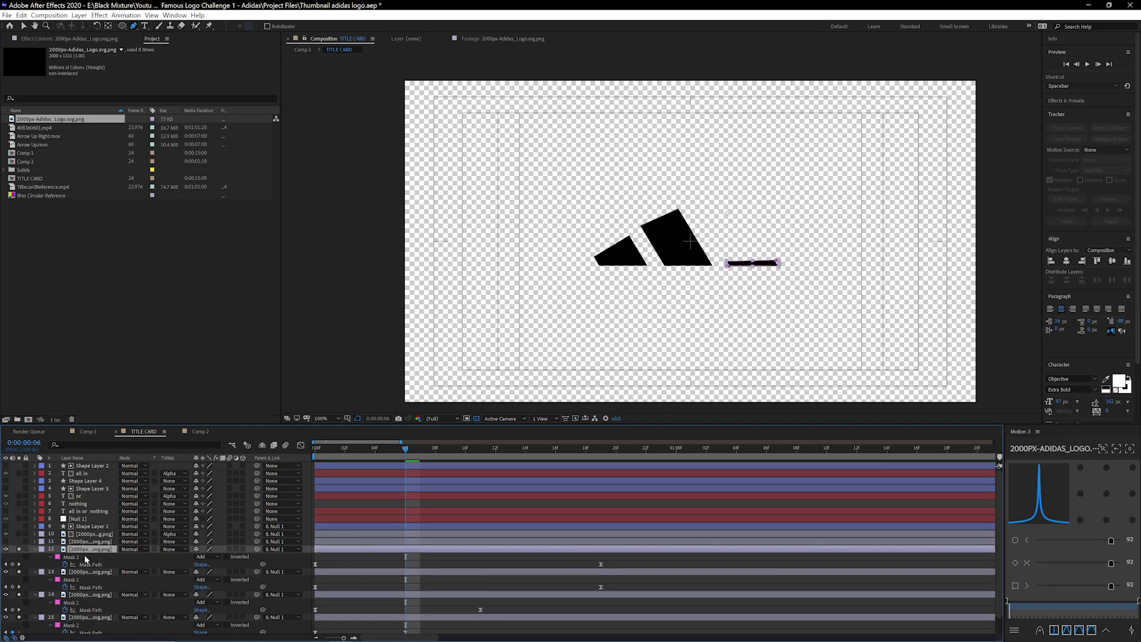
{"action": "key", "text": "Delete"}
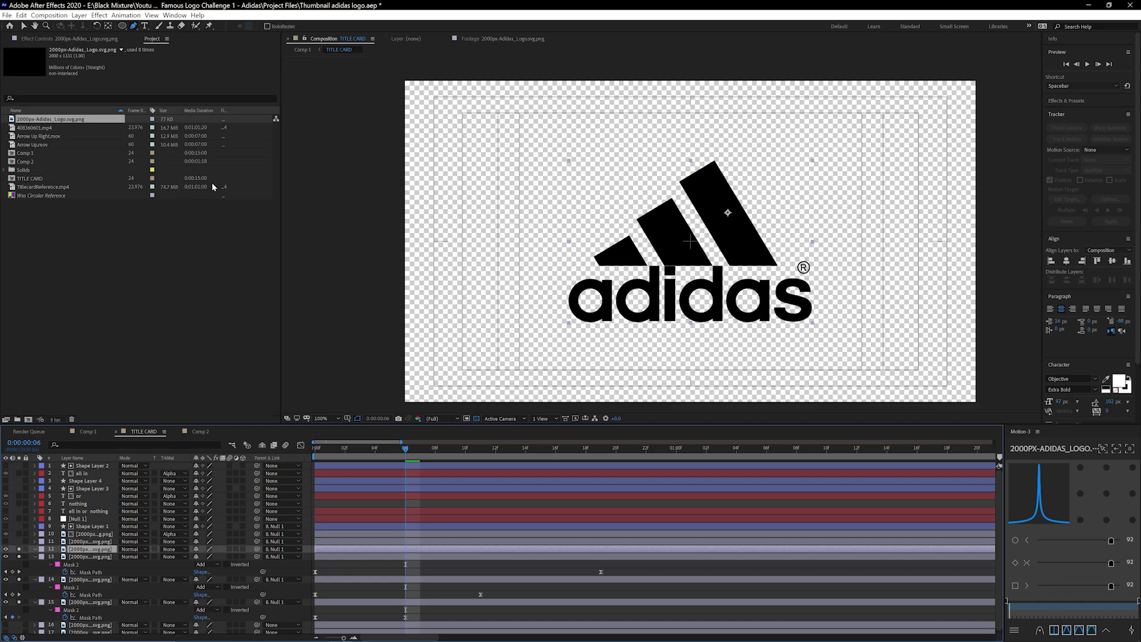
Mask the copied logo with a rectangle around the adidas wordmark and cut out the ® symbol with an elliptical Subtract mask
{"action": "left_click_drag", "start_coordinate": [124, 26], "coordinate": [143, 25]}
{"action": "left_click_drag", "start_coordinate": [563, 264], "coordinate": [822, 326]}
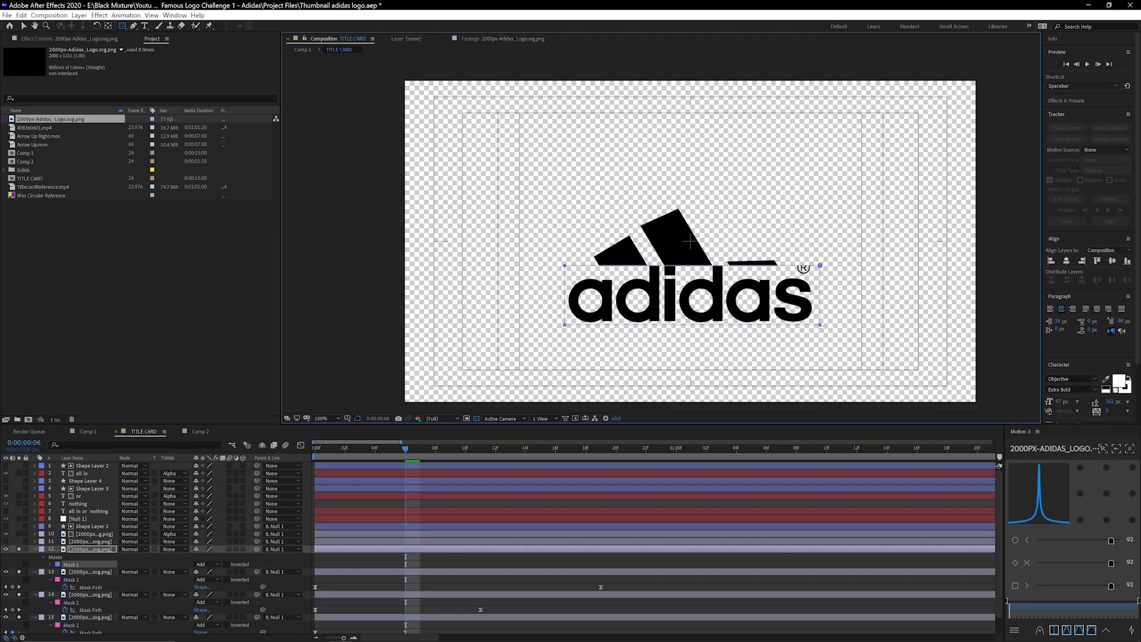
{"action": "scroll", "coordinate": [763, 289], "scroll_direction": "up", "scroll_amount": 1}
{"action": "left_click_drag", "start_coordinate": [957, 317], "coordinate": [810, 283]}
{"action": "key", "text": "q"}
{"action": "key", "text": "q"}
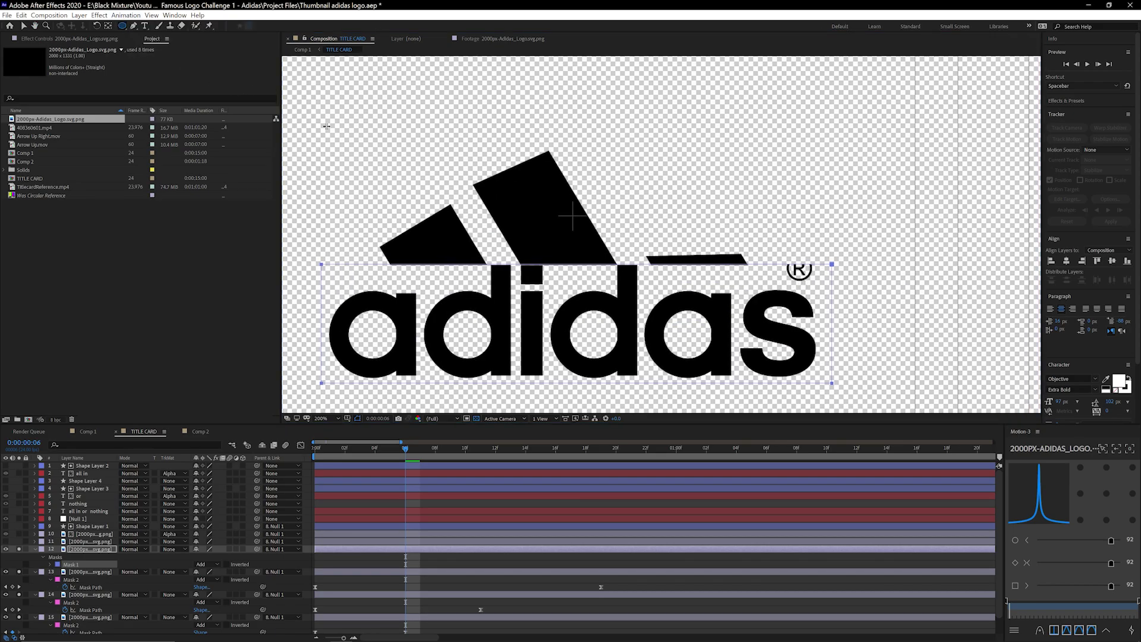
{"action": "left_click_drag", "start_coordinate": [772, 248], "coordinate": [832, 285]}
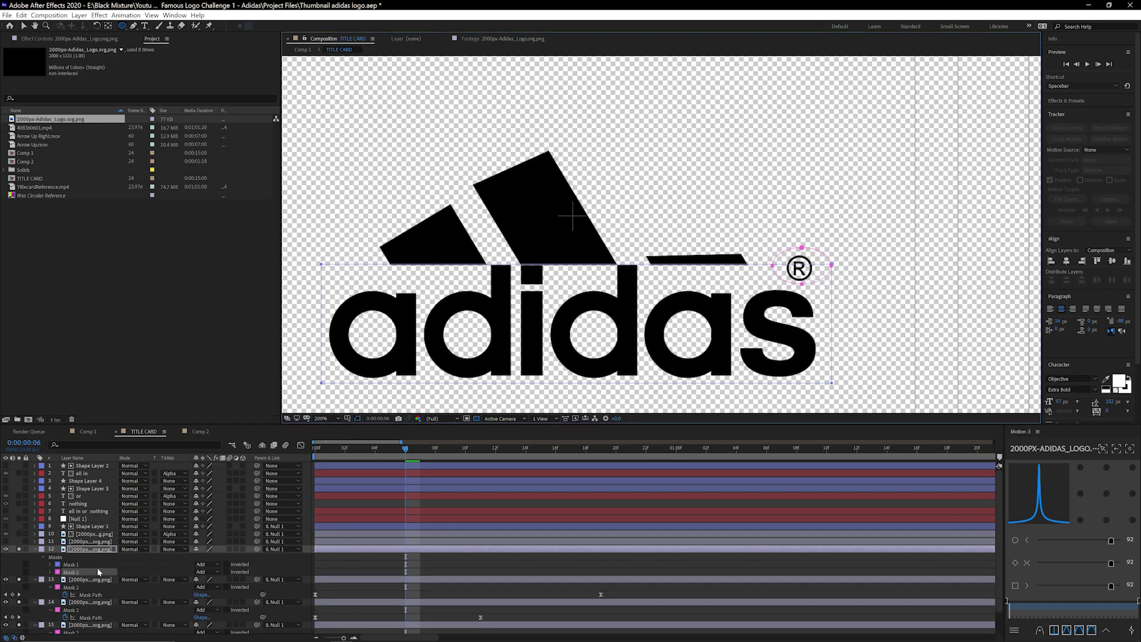
{"action": "left_click", "coordinate": [206, 571]}
{"action": "left_click", "coordinate": [214, 524]}
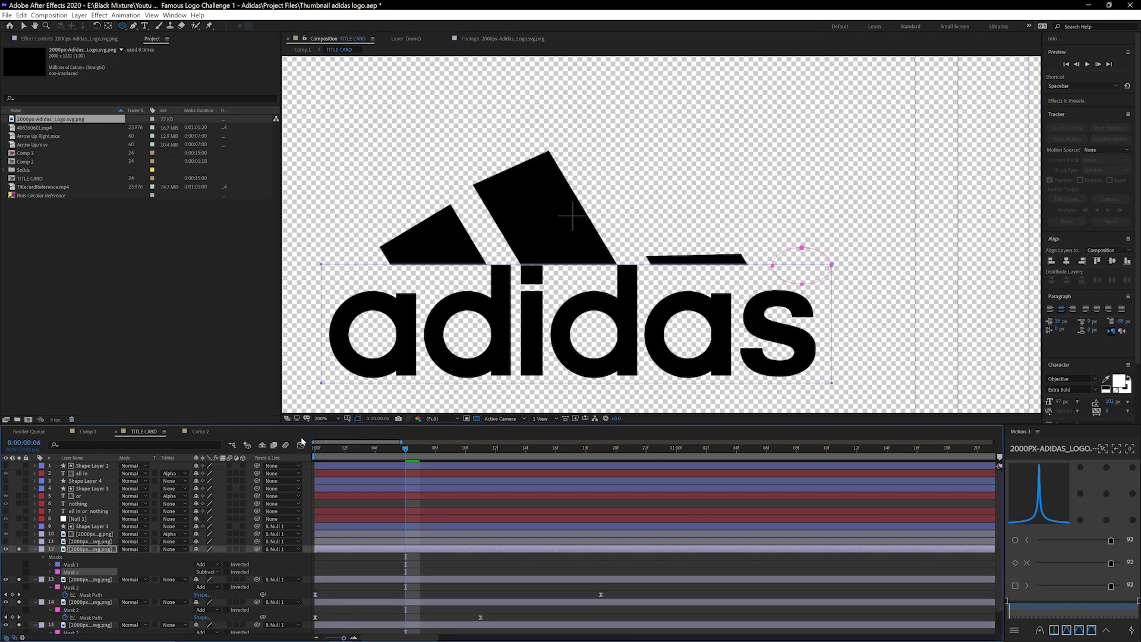
Add a new black solid layer to the composition
{"action": "key", "text": "ctrl+shift+a"}
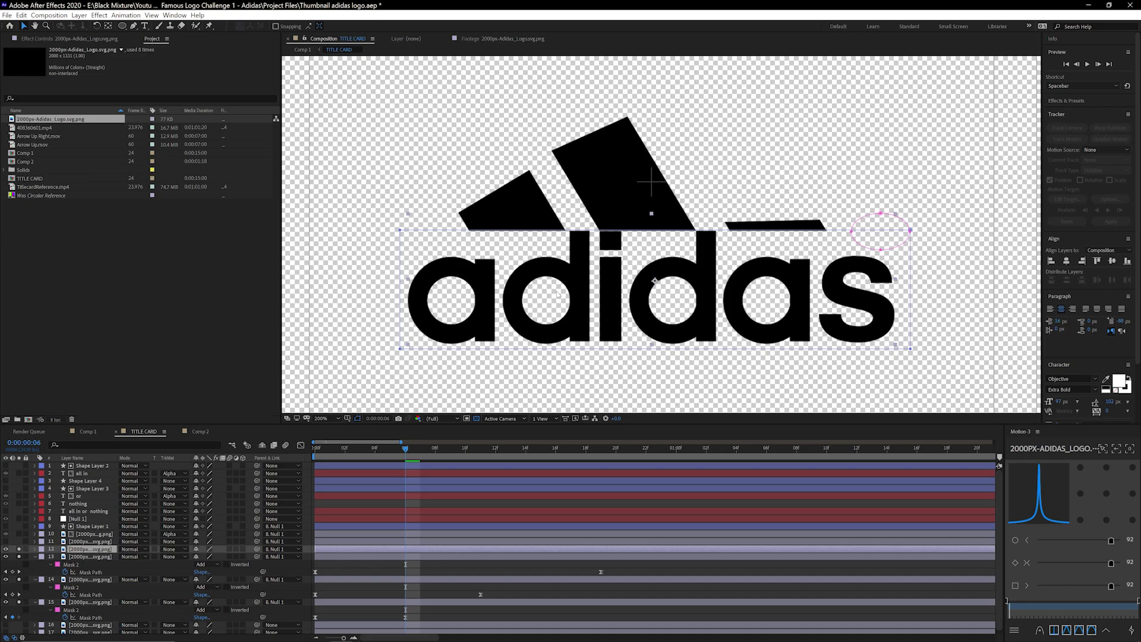
{"action": "left_click", "coordinate": [91, 555]}
{"action": "left_click", "coordinate": [95, 549]}
{"action": "right_click", "coordinate": [310, 552]}
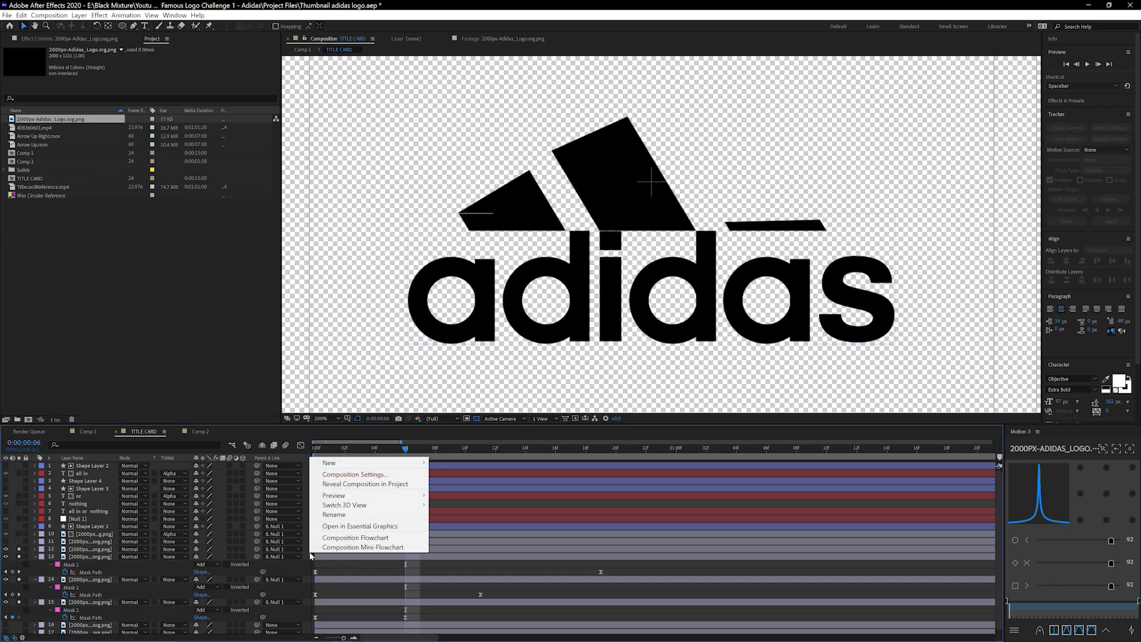
{"action": "mouse_move", "coordinate": [356, 462]}
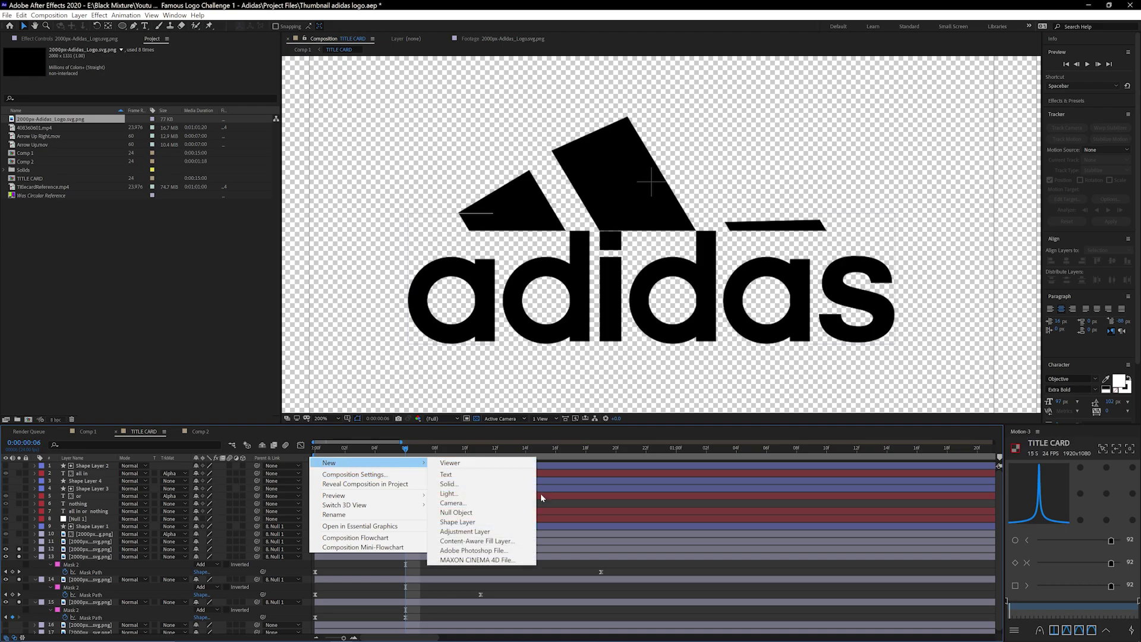
{"action": "left_click", "coordinate": [487, 484]}
{"action": "left_click", "coordinate": [447, 329]}
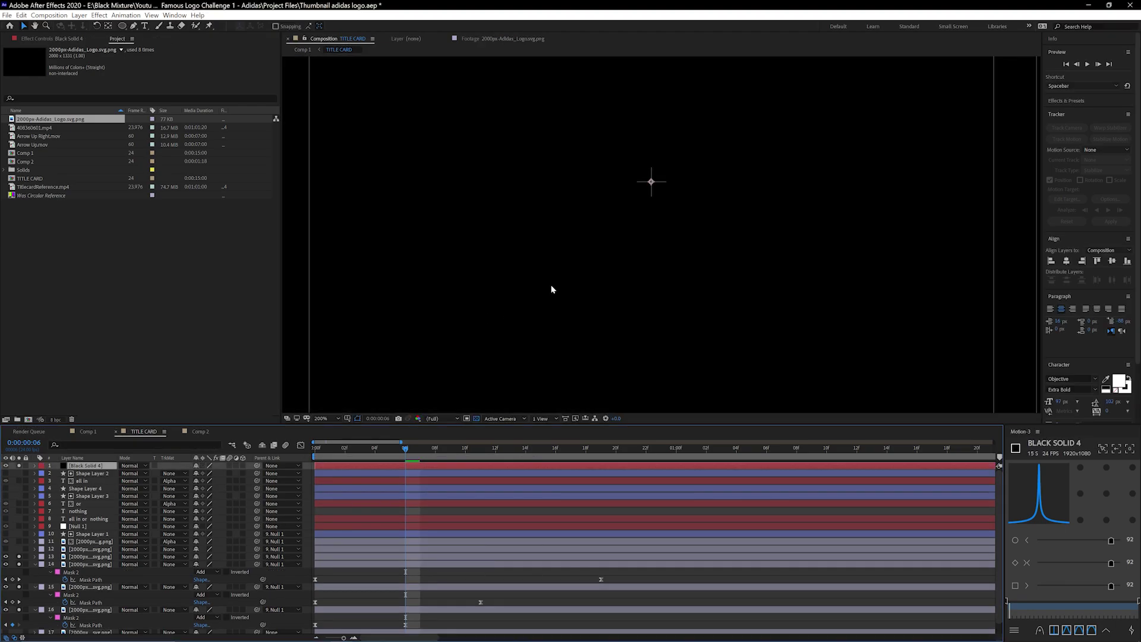
Resize the black solid to a horizontal band covering the wordmark, with its upper edge on the stripes' base line
{"action": "scroll", "coordinate": [570, 227], "scroll_direction": "down", "scroll_amount": 2}
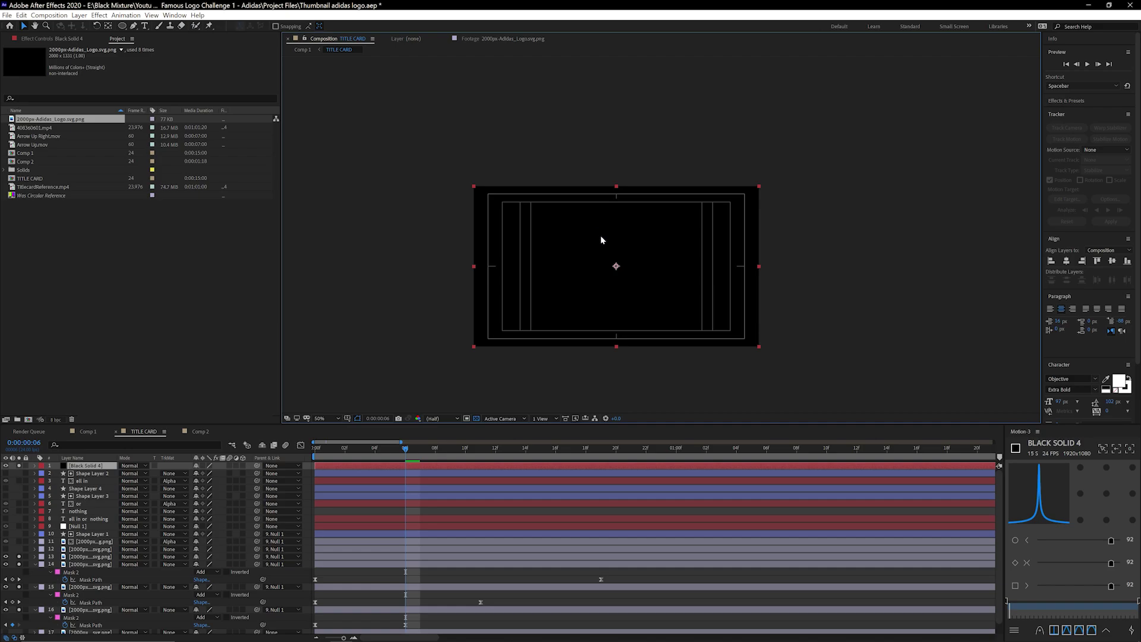
{"action": "left_click_drag", "start_coordinate": [618, 188], "coordinate": [650, 297]}
{"action": "scroll", "coordinate": [639, 306], "scroll_direction": "up", "scroll_amount": 2}
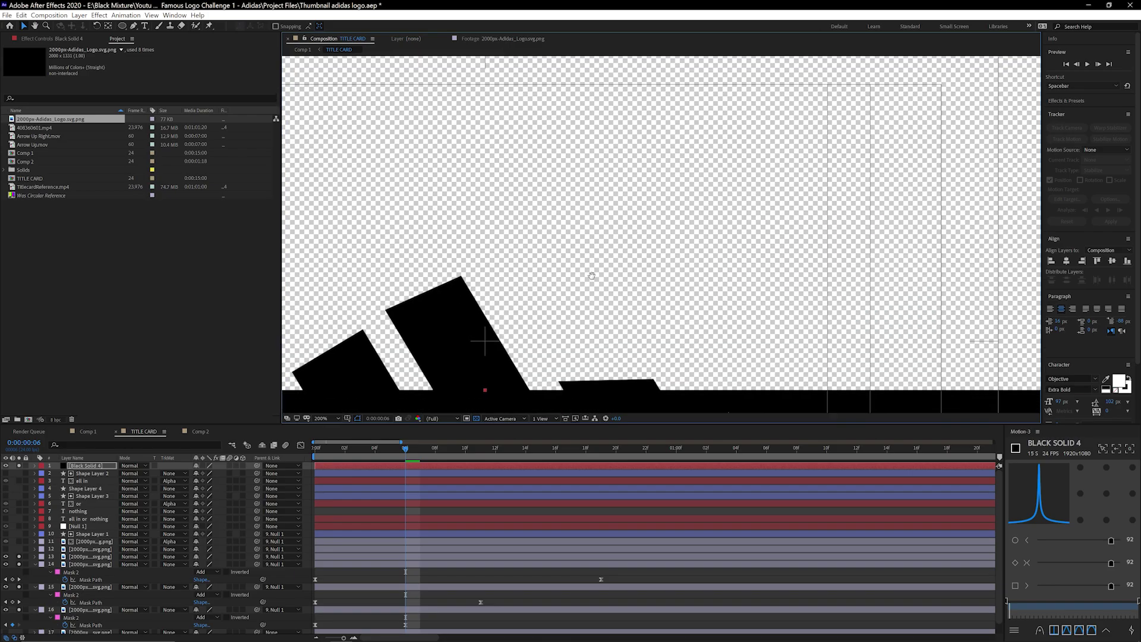
Move the black solid directly above the wordmark layer and use it as the wordmark's Alpha Matte
{"action": "left_click_drag", "start_coordinate": [99, 474], "coordinate": [89, 554]}
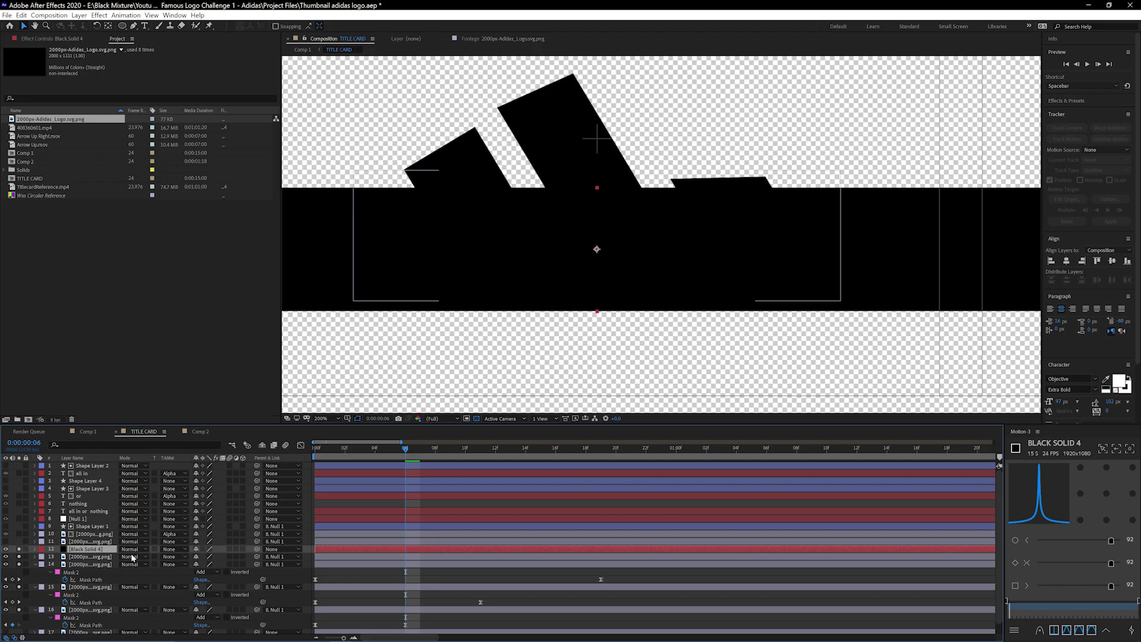
{"action": "left_click", "coordinate": [89, 556]}
{"action": "left_click", "coordinate": [171, 556]}
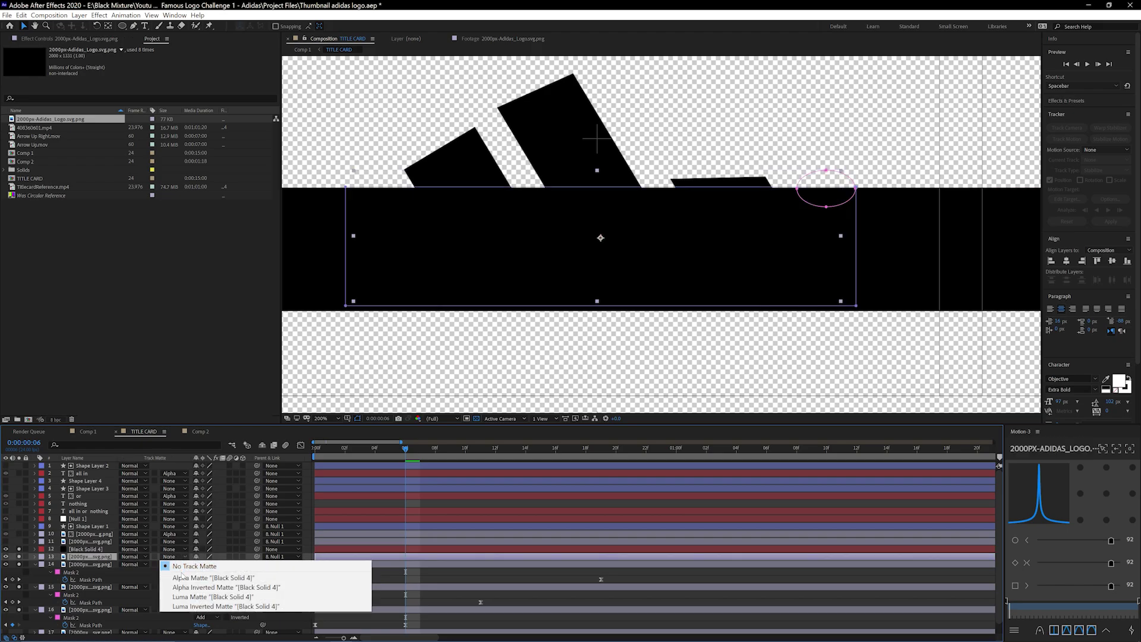
{"action": "left_click", "coordinate": [184, 577]}
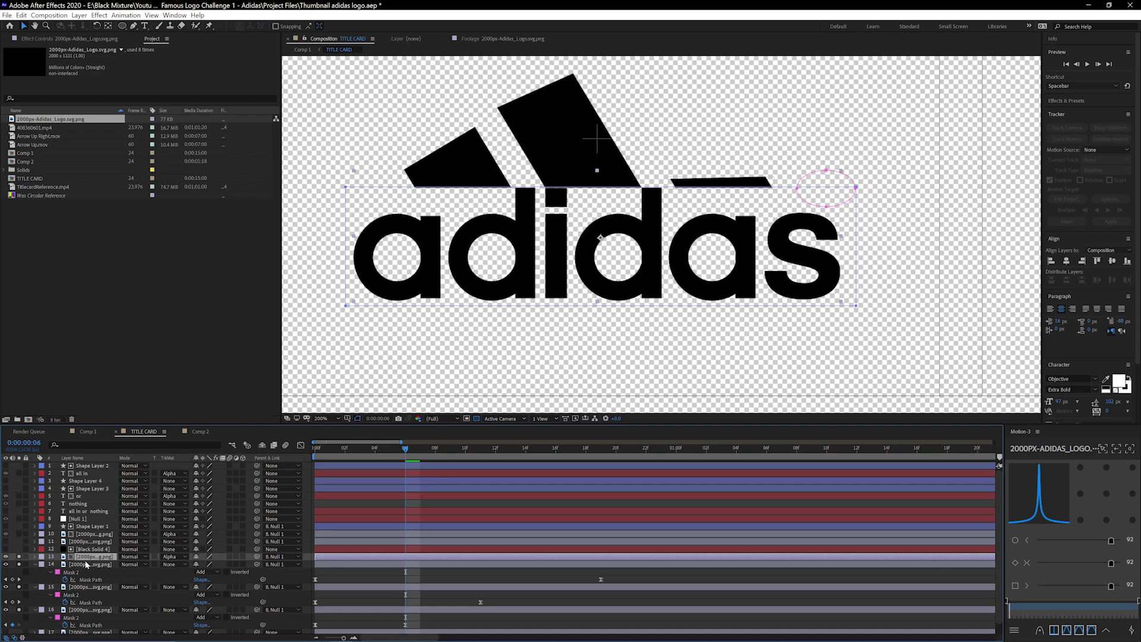
Keyframe the wordmark's Position at its resting place and move that keyframe to 0:00:00:19
{"action": "key", "text": "p"}
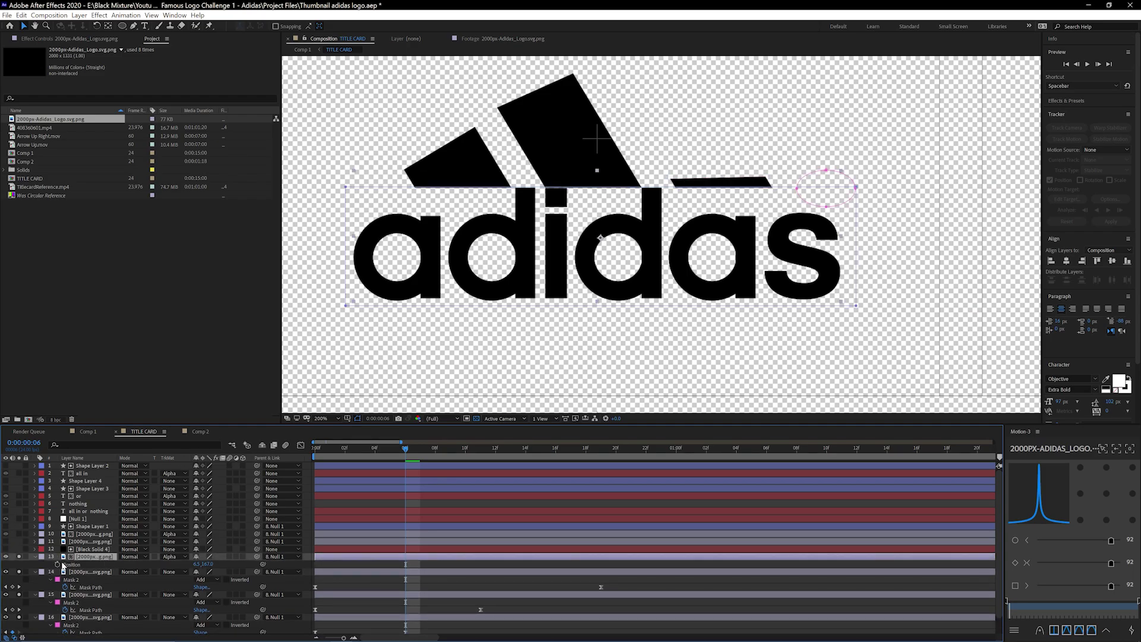
{"action": "left_click_drag", "start_coordinate": [398, 461], "coordinate": [291, 451]}
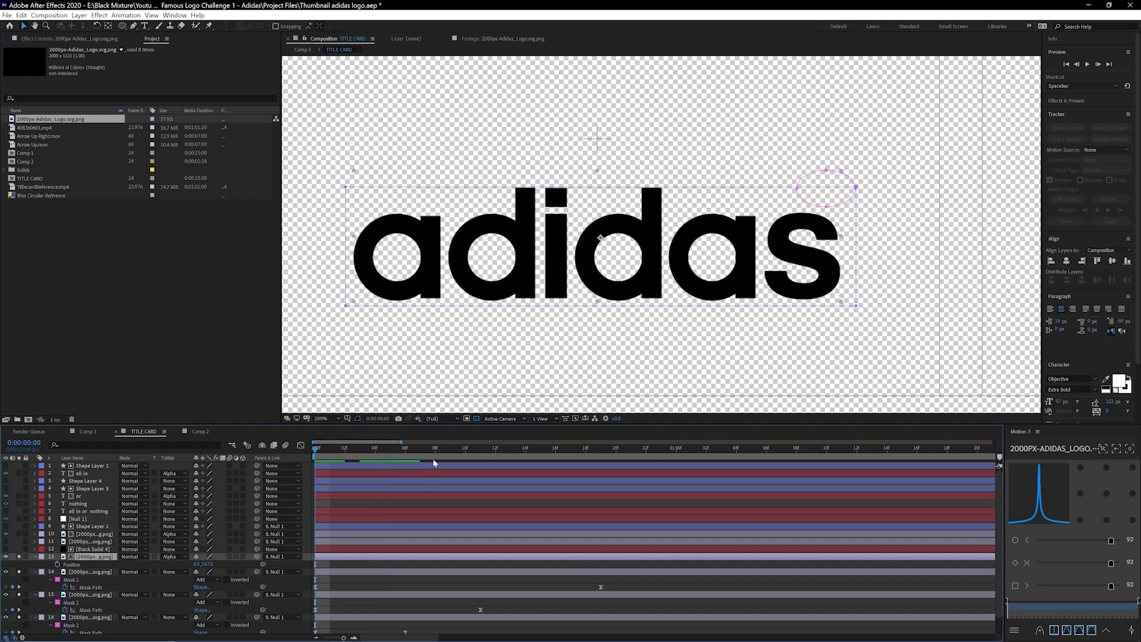
{"action": "left_click", "coordinate": [480, 455]}
{"action": "left_click", "coordinate": [58, 564]}
{"action": "left_click", "coordinate": [524, 455]}
{"action": "key", "text": "comma"}
{"action": "left_click_drag", "start_coordinate": [540, 456], "coordinate": [601, 460]}
{"action": "left_click_drag", "start_coordinate": [480, 564], "coordinate": [601, 562]}
At 0:00:00:11, set the wordmark's Y position to -30 above the matte and preview the reveal
{"action": "key", "text": "j"}
{"action": "left_click", "coordinate": [91, 558]}
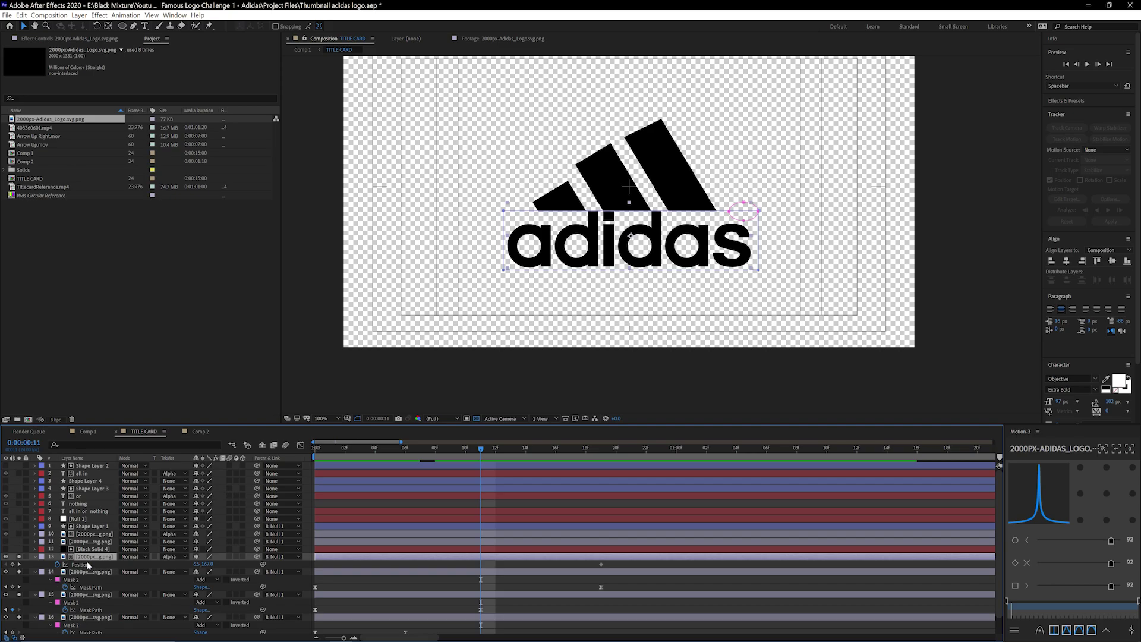
{"action": "left_click", "coordinate": [605, 561]}
{"action": "left_click", "coordinate": [611, 557]}
{"action": "left_click_drag", "start_coordinate": [215, 563], "coordinate": [126, 567]}
{"action": "left_click_drag", "start_coordinate": [481, 449], "coordinate": [525, 476]}
{"action": "key", "text": "space"}
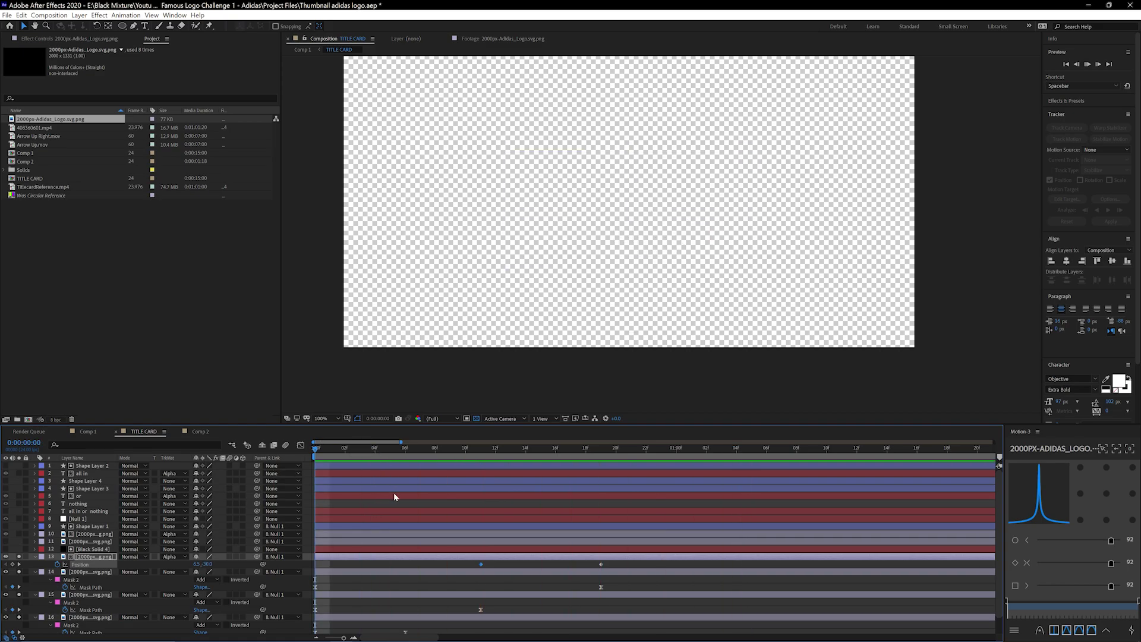
{"action": "key", "text": "space"}
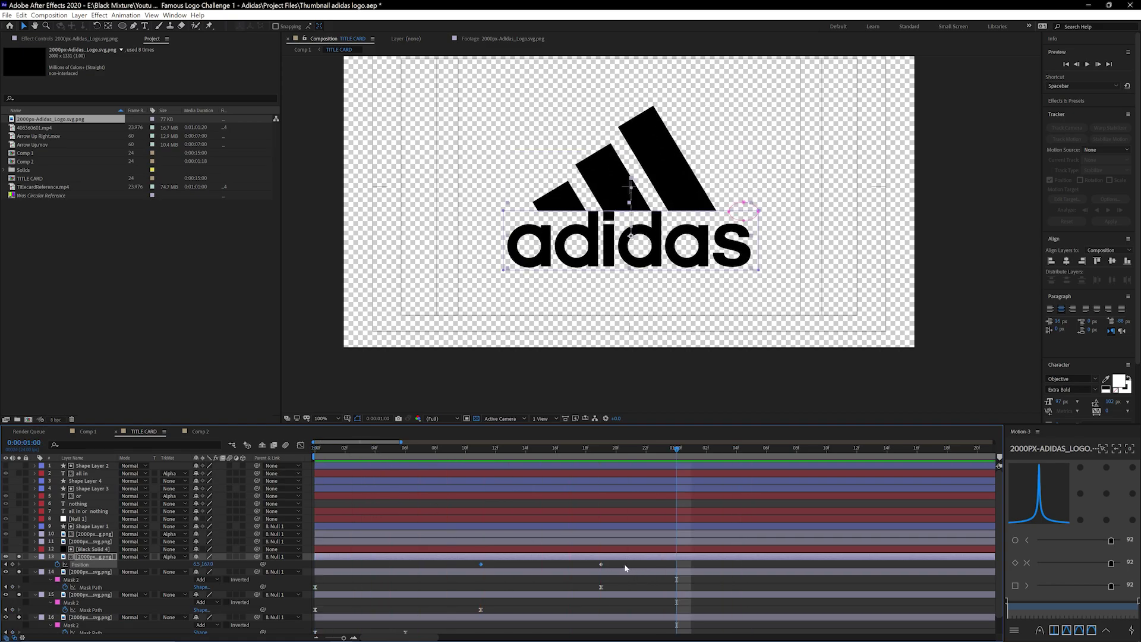
Ease both of the wordmark's Position keyframes with the Motion 3 easing values at 92 and preview the animation
{"action": "left_click_drag", "start_coordinate": [624, 568], "coordinate": [436, 569]}
{"action": "left_click", "coordinate": [1112, 563]}
{"action": "key", "text": "space"}
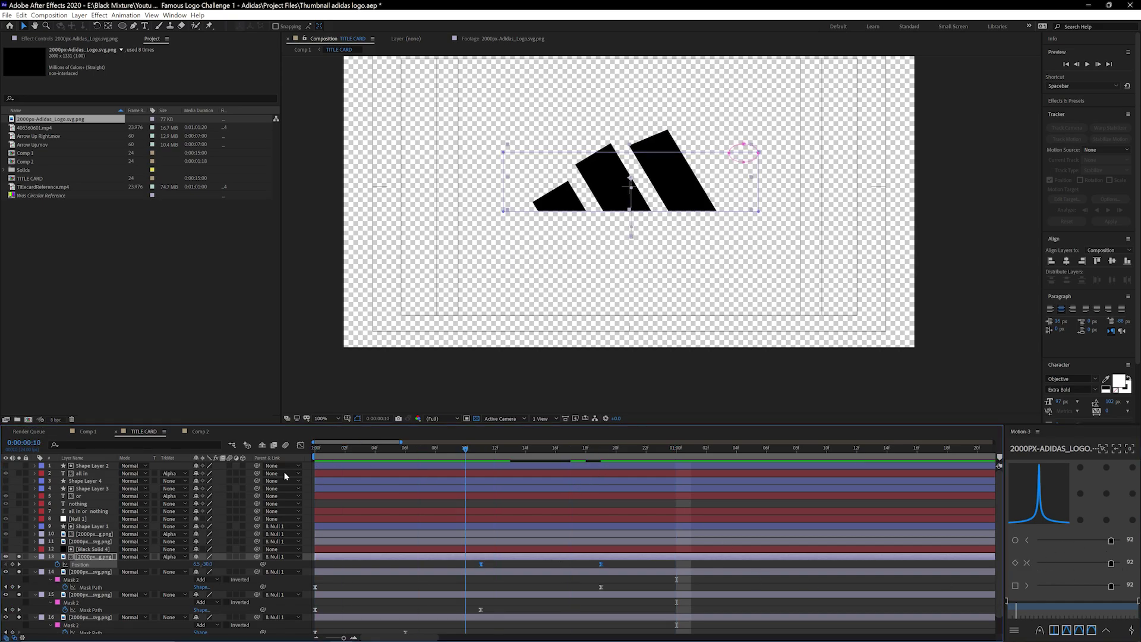
{"action": "key", "text": "space"}
{"action": "key", "text": "Home"}
{"action": "key", "text": "space"}
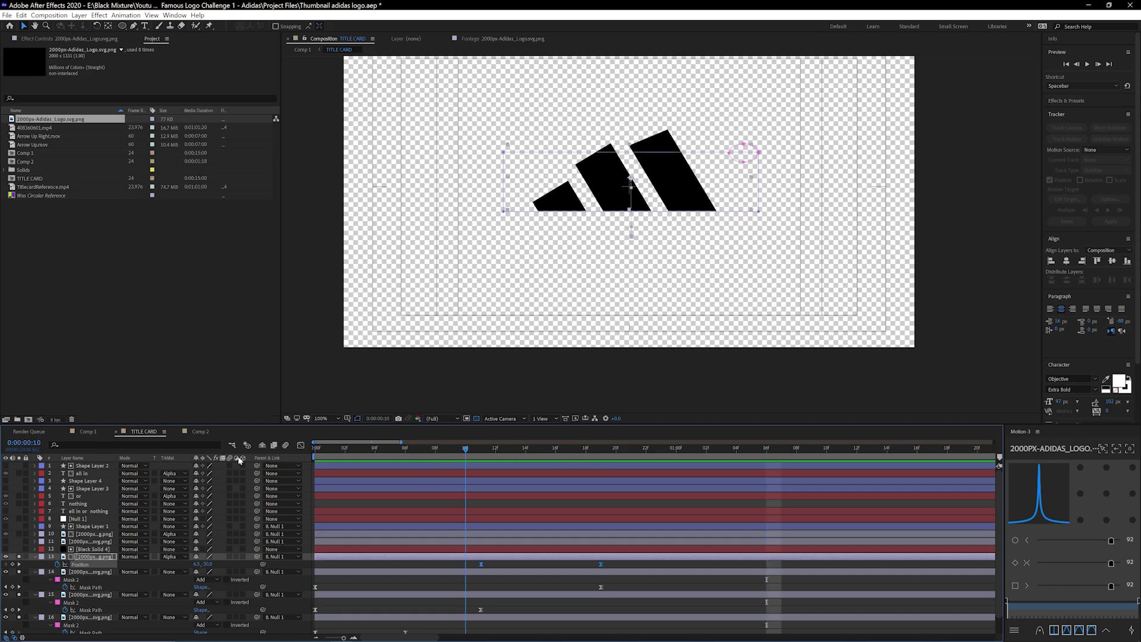
Change the wordmark's Motion 3 easing values to 80, 80 and 100, and preview the full logo reveal
{"action": "mouse_move", "coordinate": [1111, 562]}
{"action": "left_mouse_down"}
{"action": "mouse_move", "coordinate": [1089, 568]}
{"action": "mouse_move", "coordinate": [1102, 563]}
{"action": "left_mouse_up"}
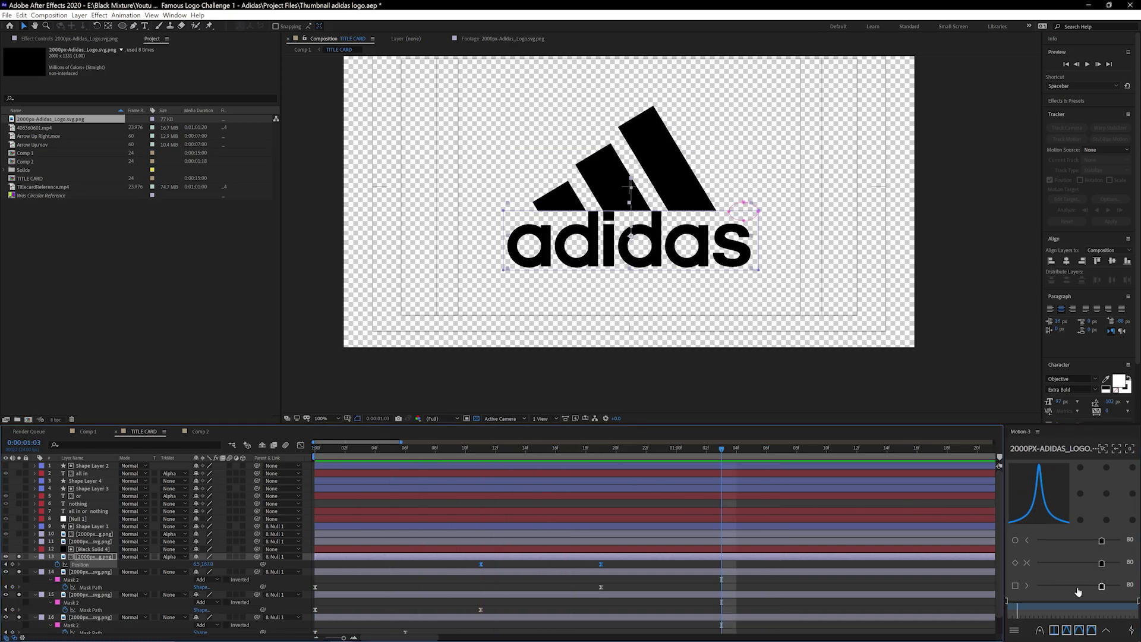
{"action": "left_click_drag", "start_coordinate": [1103, 585], "coordinate": [1124, 587]}
{"action": "key", "text": "space"}
{"action": "left_click_drag", "start_coordinate": [464, 462], "coordinate": [300, 470]}
{"action": "key", "text": "space"}
{"action": "key", "text": "space"}
{"action": "key", "text": "space"}
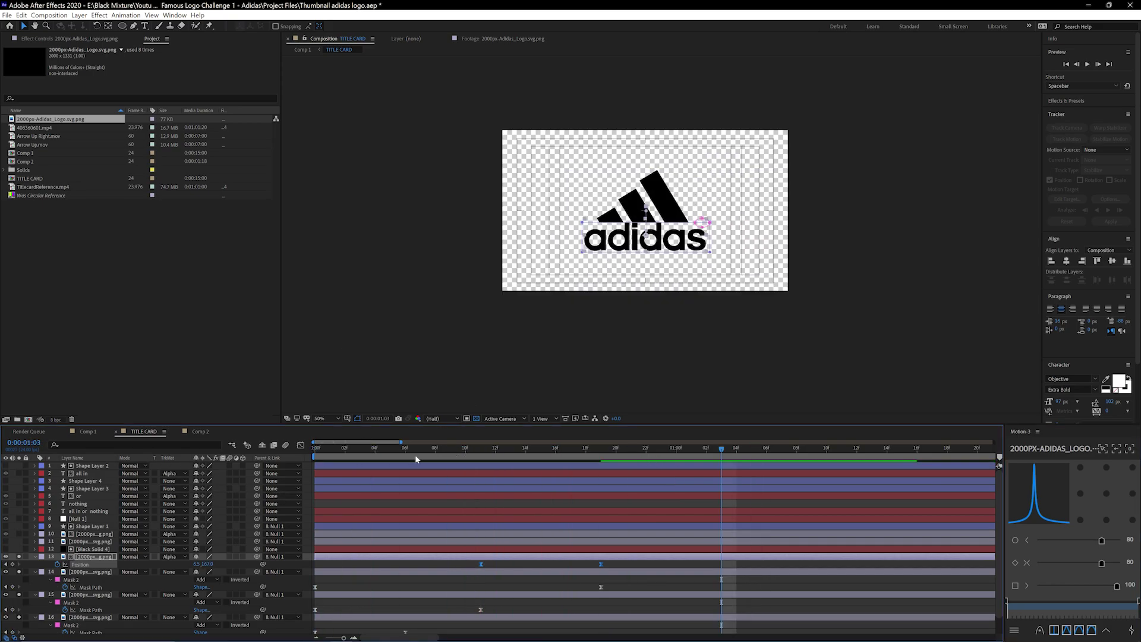
{"action": "key", "text": "space"}
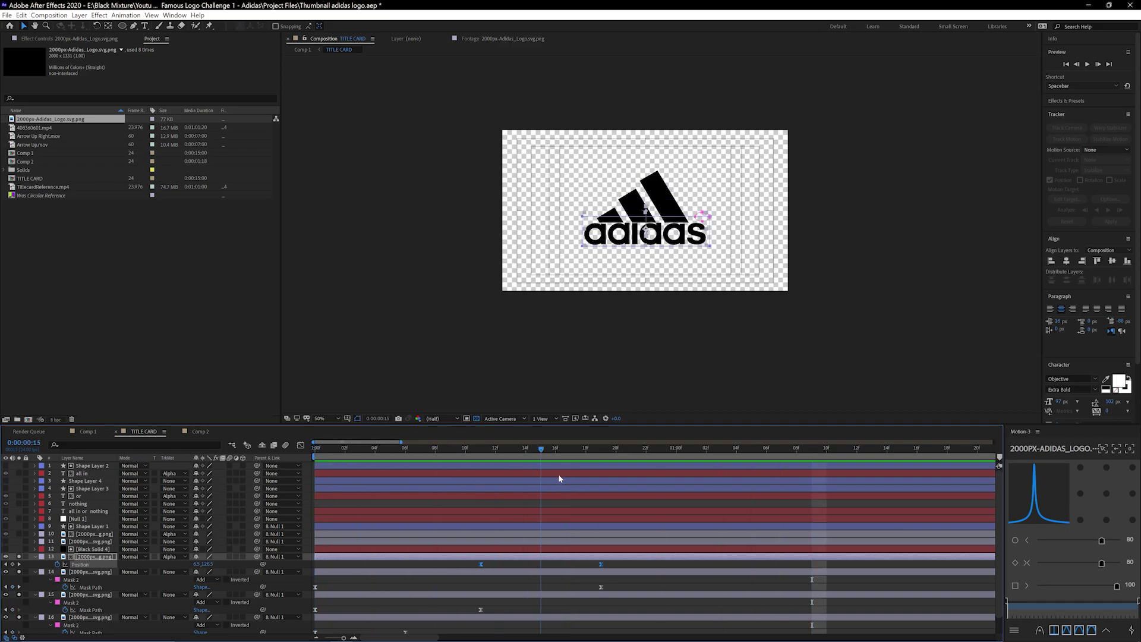
Preview the eased logo reveal and add a new null object to the TITLE CARD composition
{"action": "key", "text": "space"}
{"action": "scroll", "coordinate": [558, 473], "scroll_direction": "down", "scroll_amount": 1}
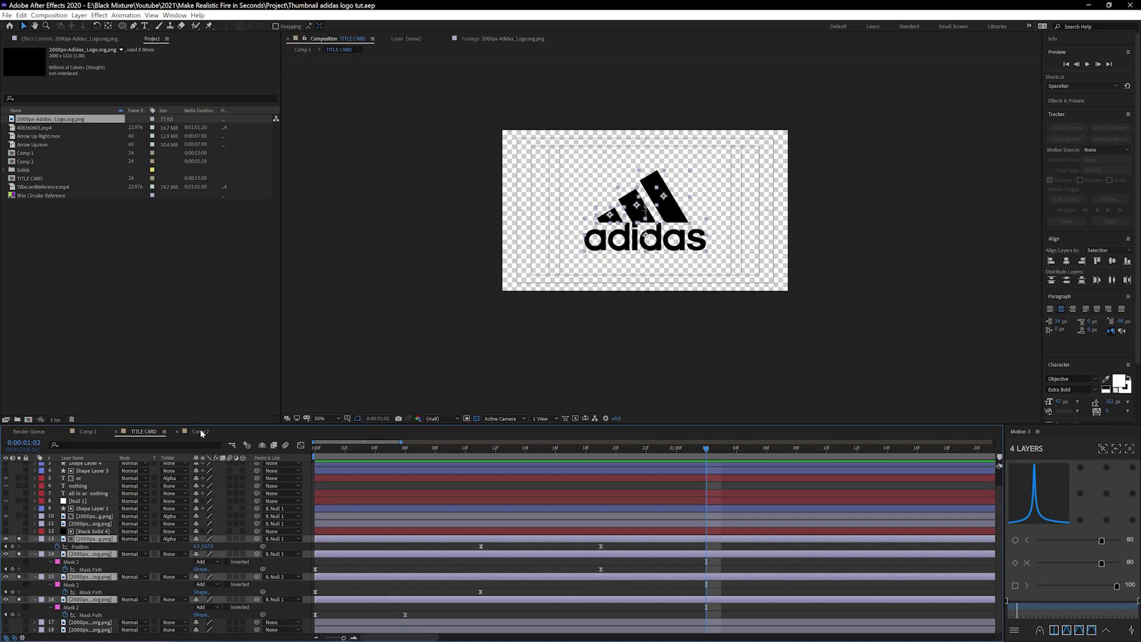
{"action": "right_click", "coordinate": [306, 566]}
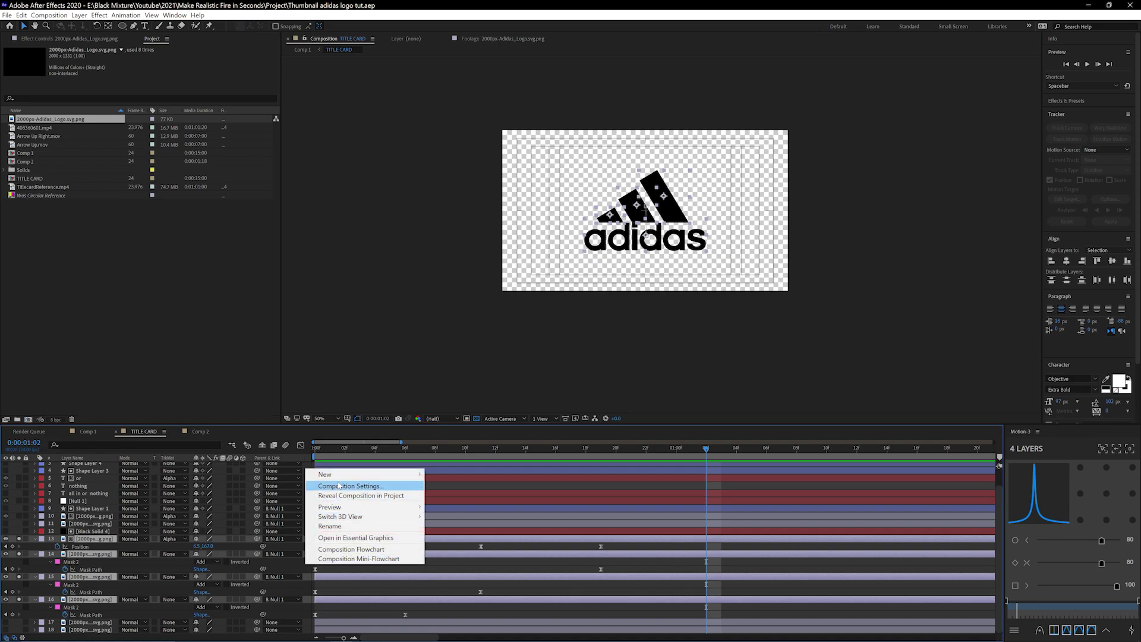
{"action": "mouse_move", "coordinate": [357, 474]}
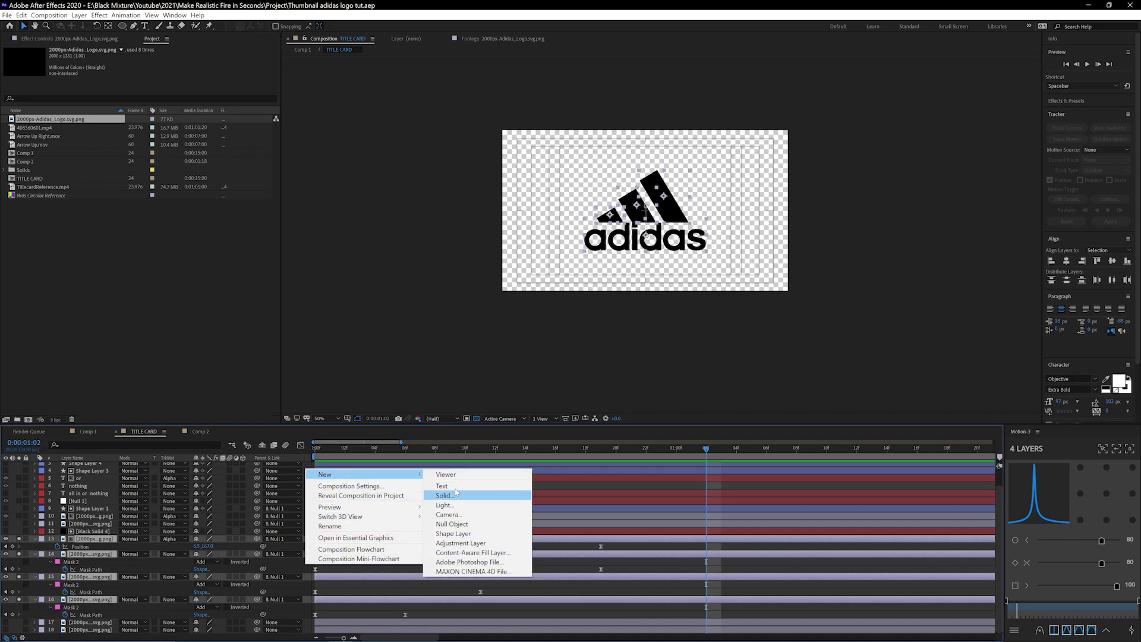
{"action": "left_click", "coordinate": [453, 524]}
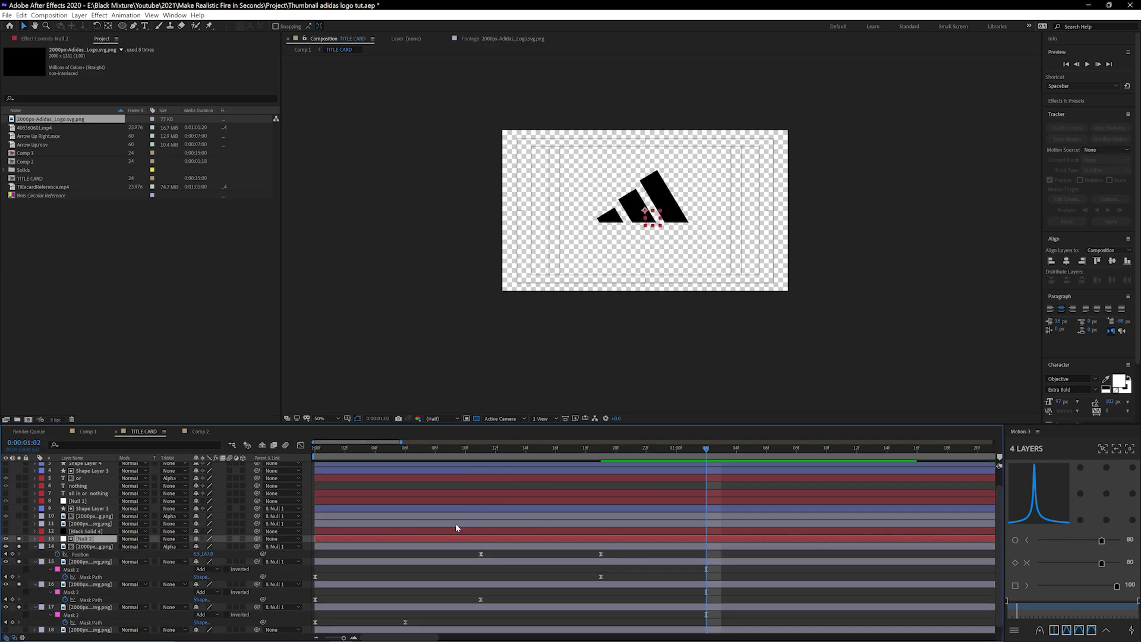
Move the new null above the wordmark's Black Solid 4 matte and parent the matte, wordmark and three stripe layers to it
{"action": "left_click", "coordinate": [95, 546]}
{"action": "scroll", "coordinate": [95, 555], "scroll_direction": "down", "scroll_amount": 1}
{"action": "left_click_drag", "start_coordinate": [89, 533], "coordinate": [91, 524]}
{"action": "left_click", "coordinate": [85, 600], "text": "shift"}
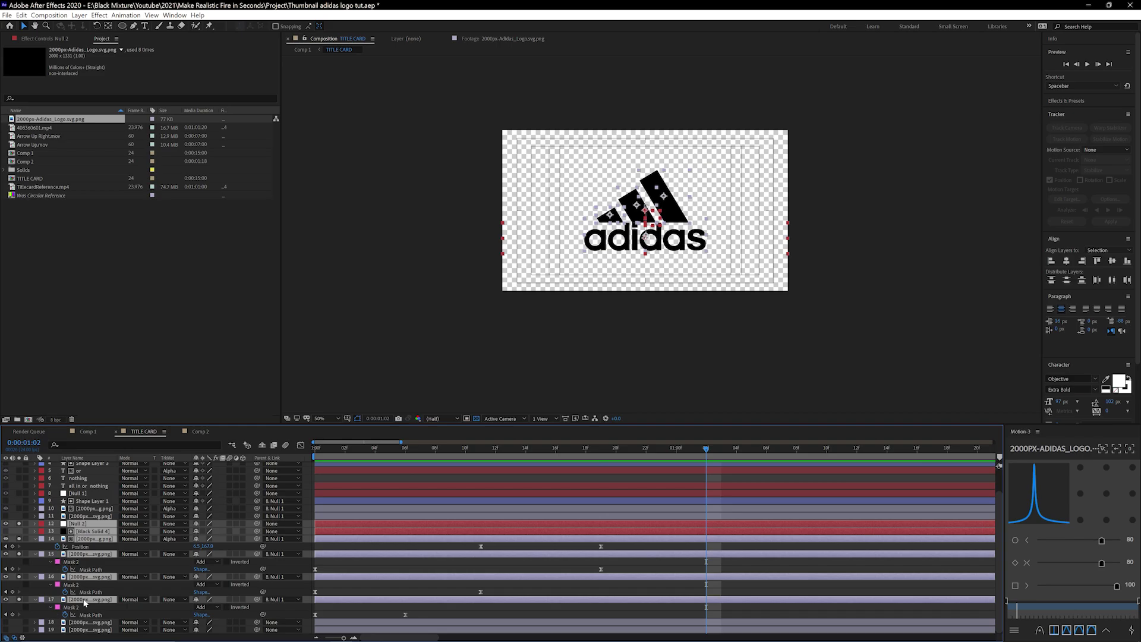
{"action": "left_click_drag", "start_coordinate": [256, 539], "coordinate": [96, 524]}
Shift the null's Position at different times to test the parented logo, preview the motion, and undo the shift
{"action": "left_click_drag", "start_coordinate": [378, 448], "coordinate": [646, 458]}
{"action": "left_click", "coordinate": [86, 516]}
{"action": "left_click", "coordinate": [88, 523]}
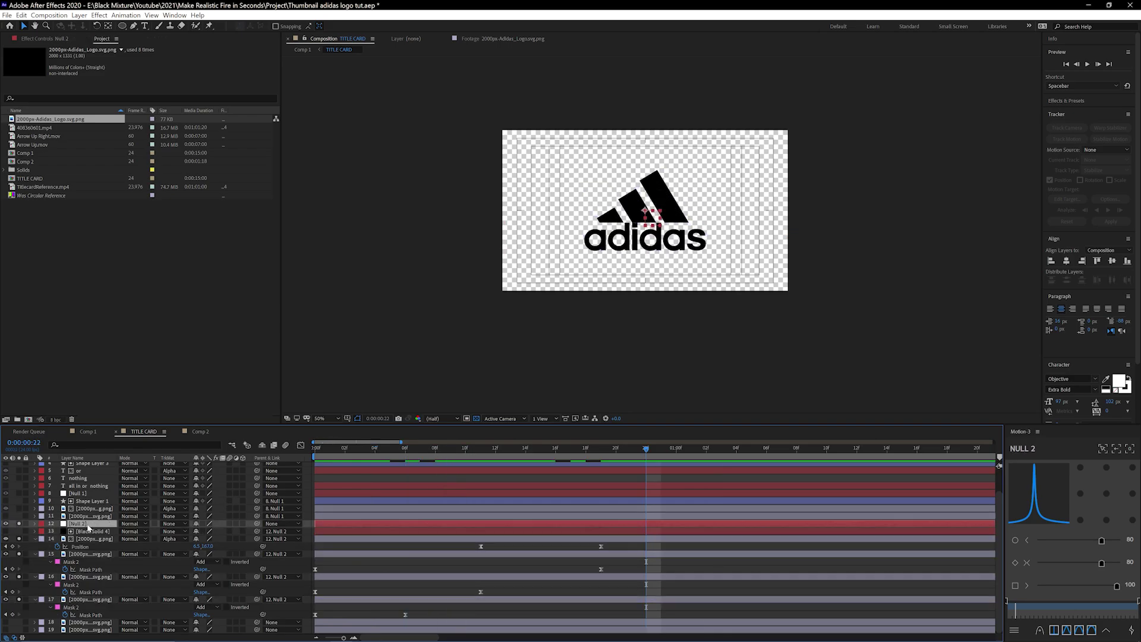
{"action": "key", "text": "alt+shift+p"}
{"action": "left_click_drag", "start_coordinate": [199, 530], "coordinate": [414, 490]}
{"action": "left_click_drag", "start_coordinate": [368, 459], "coordinate": [496, 465]}
{"action": "left_click_drag", "start_coordinate": [199, 531], "coordinate": [3, 546]}
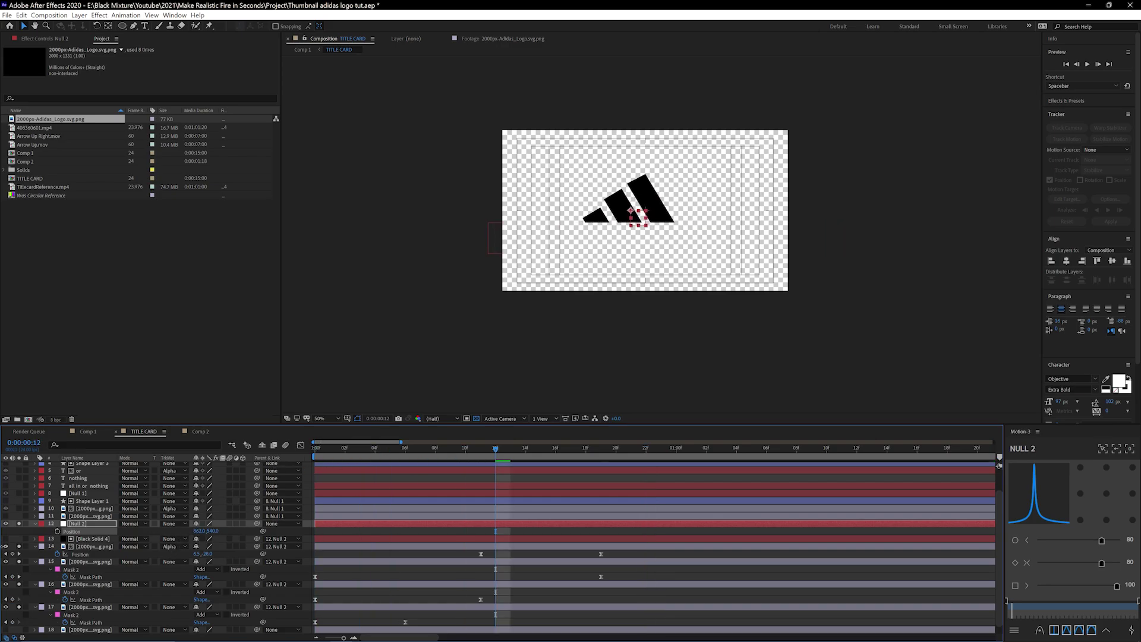
{"action": "left_click_drag", "start_coordinate": [532, 455], "coordinate": [204, 473]}
{"action": "key", "text": "space"}
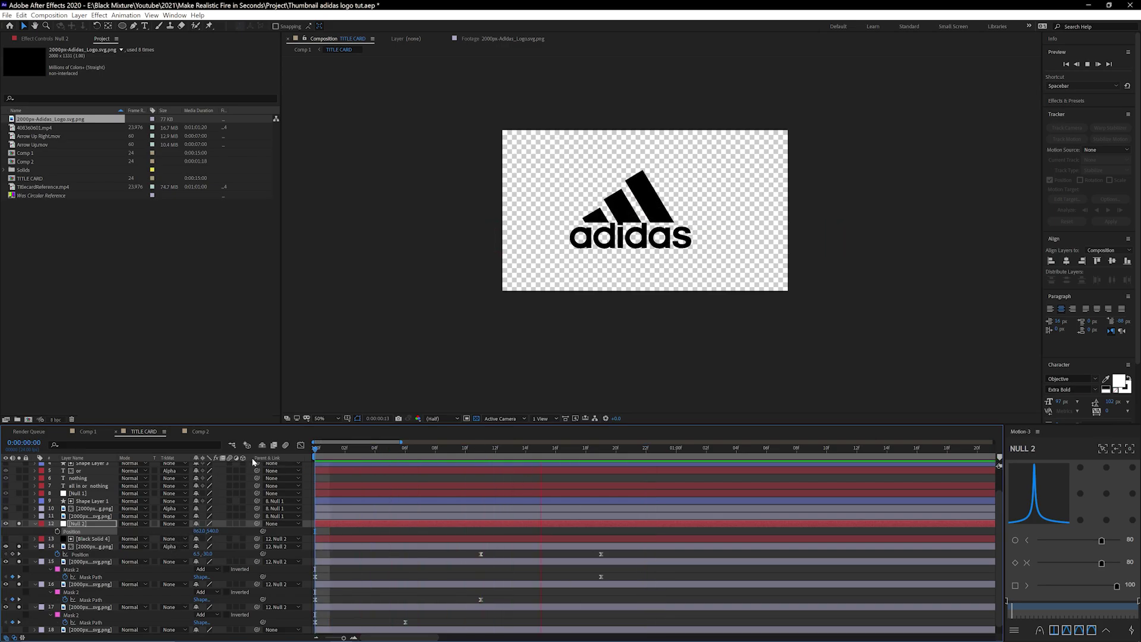
{"action": "key", "text": "ctrl+z"}
{"action": "key", "text": "ctrl+z"}
Preview the title card and examine the timing of the logo null's Position keyframes
{"action": "key", "text": "space"}
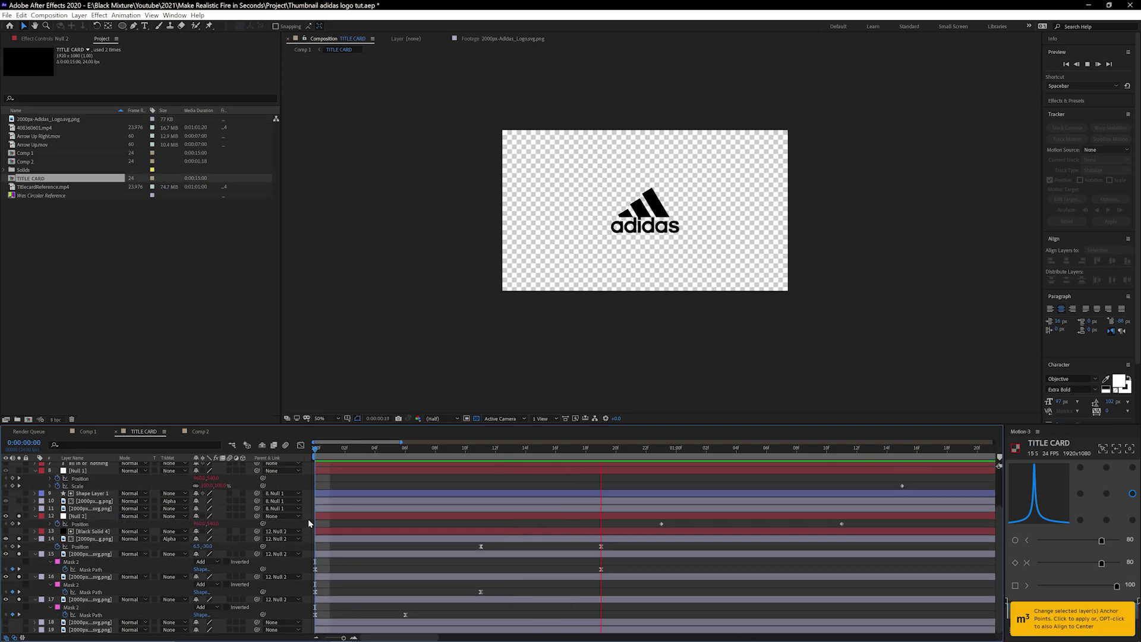
{"action": "key", "text": "space"}
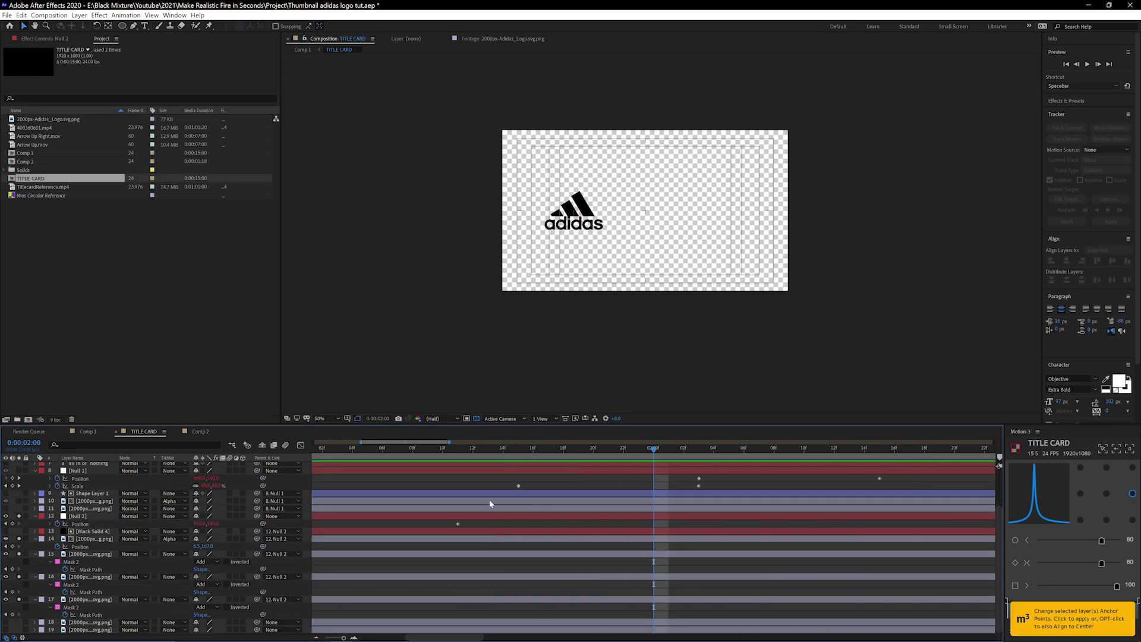
{"action": "scroll", "coordinate": [489, 503], "scroll_direction": "up", "scroll_amount": 2}
{"action": "left_click_drag", "start_coordinate": [440, 637], "coordinate": [419, 638]}
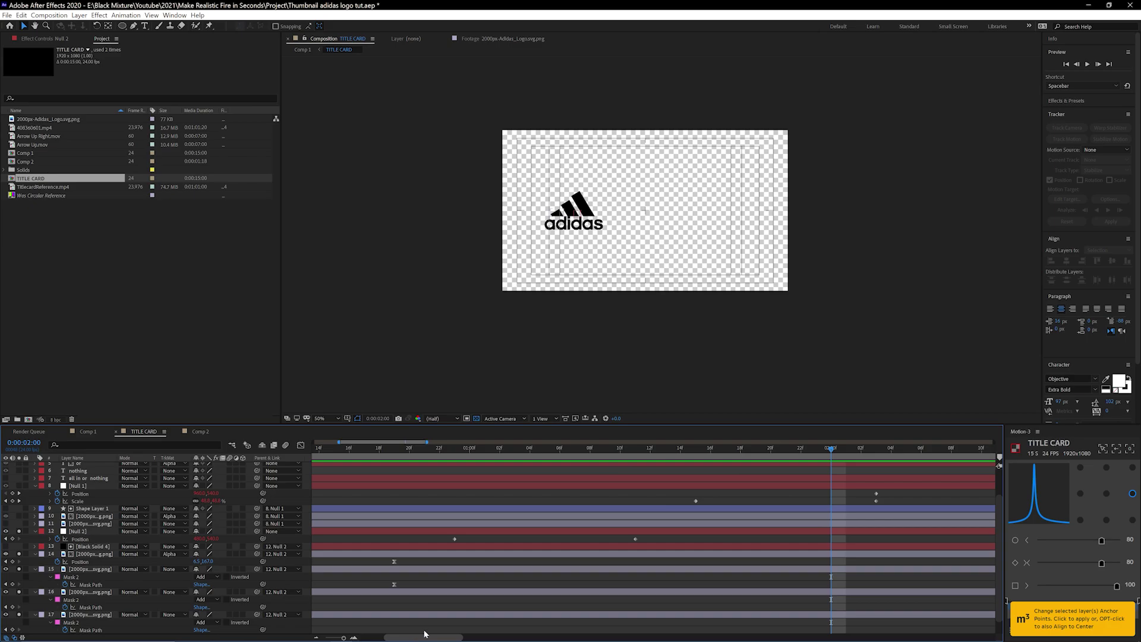
Add a Scale keyframe to Null 2 at 0:00:00:23 and line its Position and Scale keyframes up with Null 1's
{"action": "left_click_drag", "start_coordinate": [579, 453], "coordinate": [454, 474]}
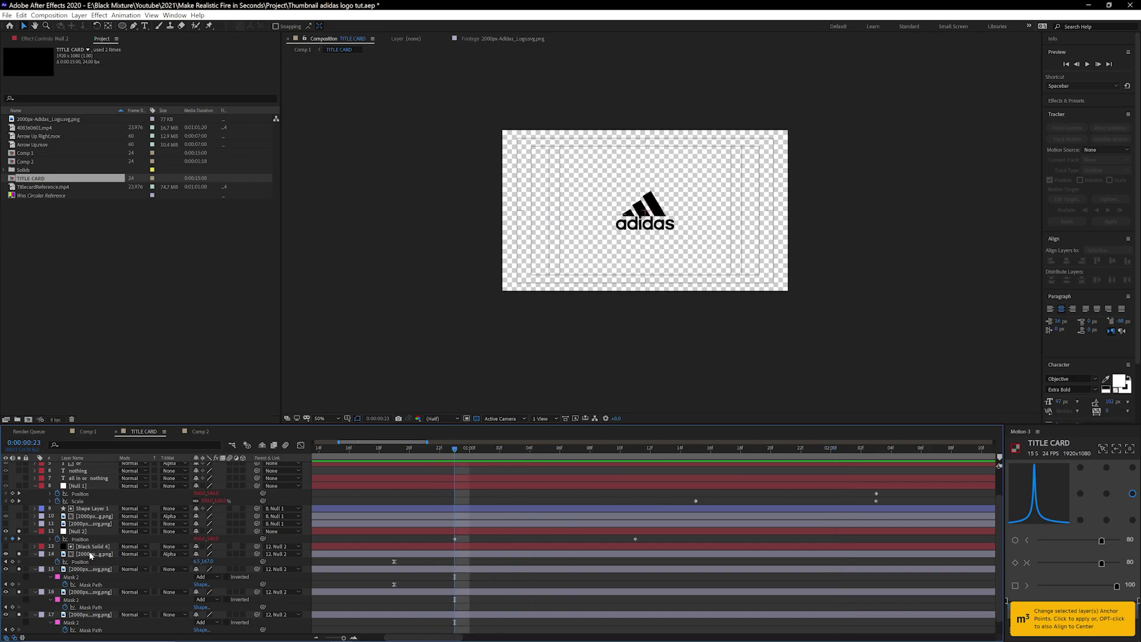
{"action": "left_click", "coordinate": [94, 533]}
{"action": "key", "text": "alt+shift+s"}
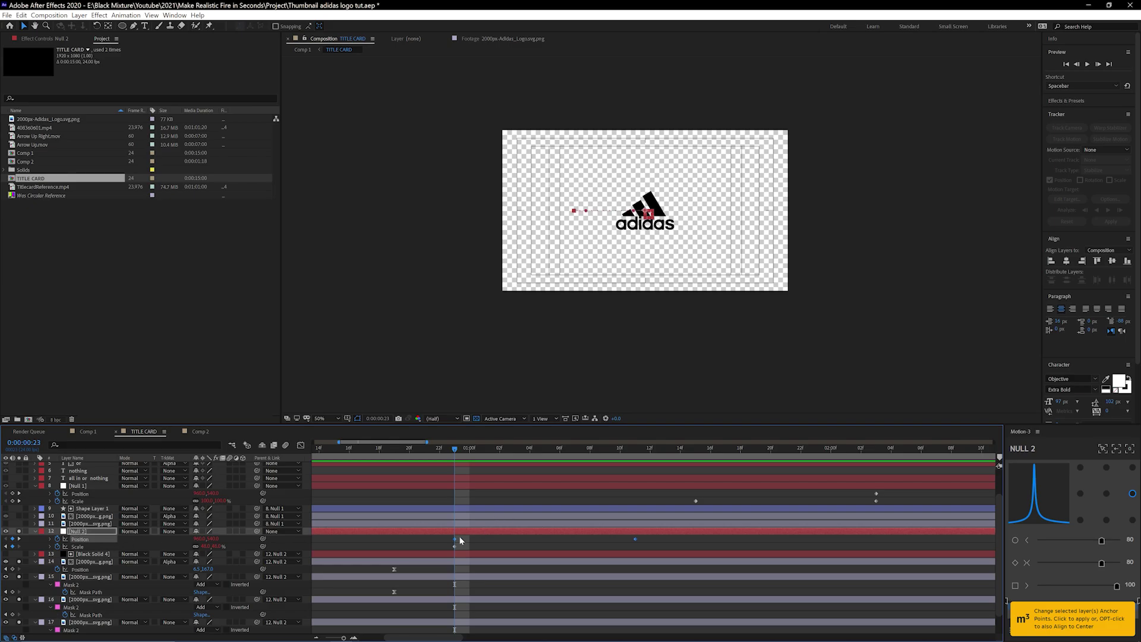
{"action": "left_click_drag", "start_coordinate": [456, 462], "coordinate": [293, 535]}
{"action": "left_click_drag", "start_coordinate": [369, 538], "coordinate": [854, 523]}
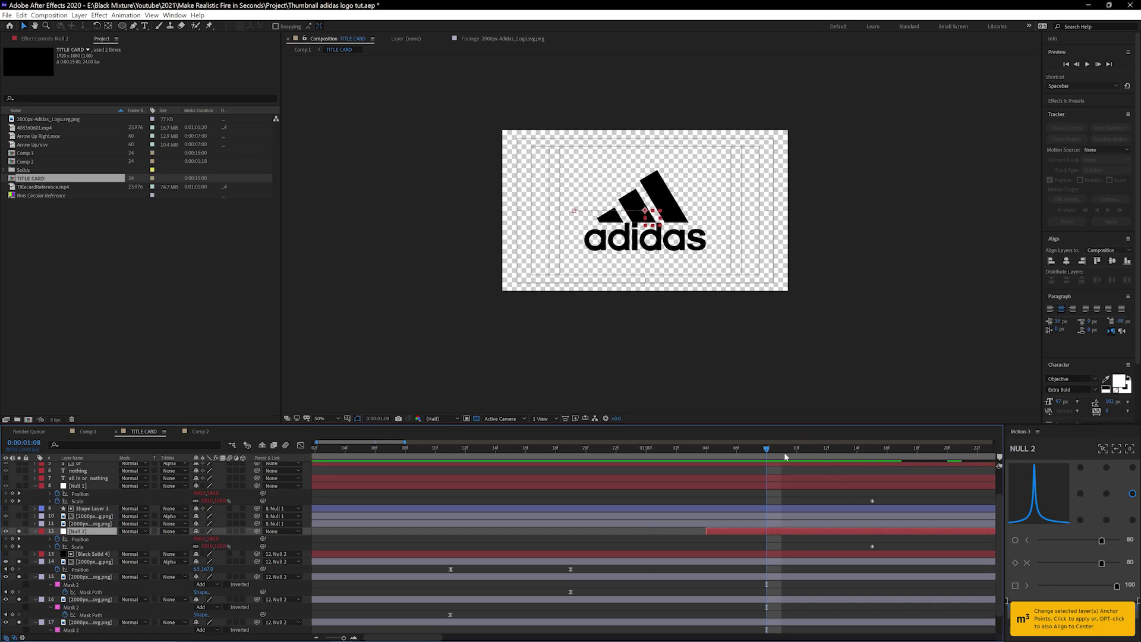
Go back to the start and preview the logo reveal with the null's scaling and sideways slide
{"action": "left_click_drag", "start_coordinate": [785, 456], "coordinate": [634, 466]}
{"action": "key", "text": "k"}
{"action": "key", "text": "k"}
{"action": "left_click_drag", "start_coordinate": [447, 456], "coordinate": [179, 516]}
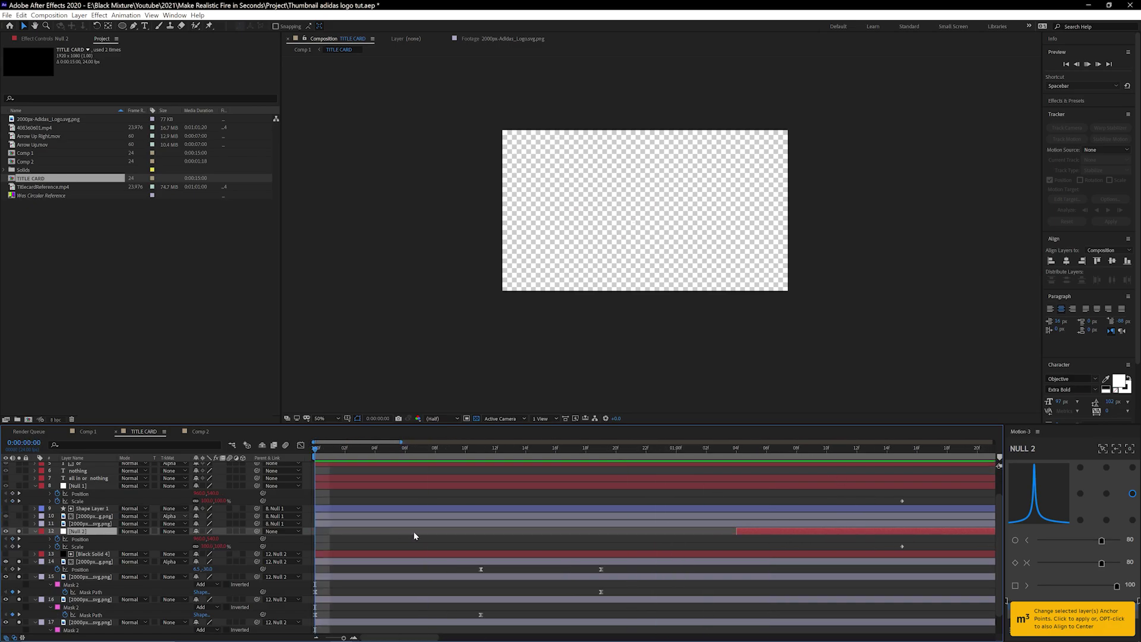
{"action": "key", "text": "space"}
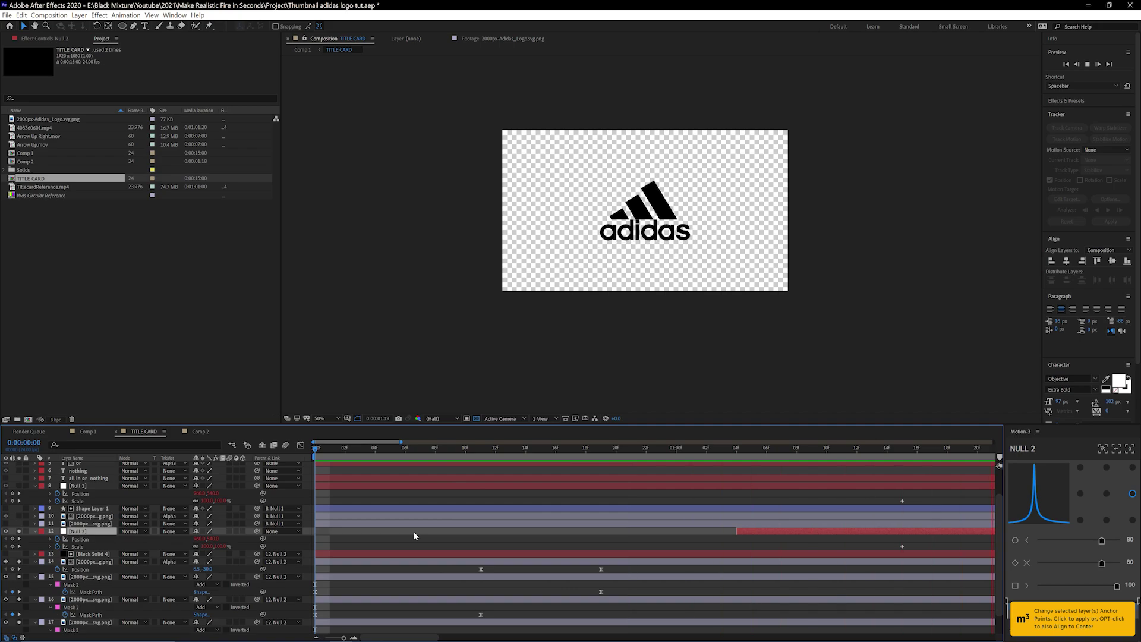
{"action": "key", "text": "space"}
Solo the "all in" text layer, show its Position keyframes and go to the first one at 0:00:02:07
{"action": "scroll", "coordinate": [586, 497], "scroll_direction": "up", "scroll_amount": 1}
{"action": "scroll", "coordinate": [587, 501], "scroll_direction": "up", "scroll_amount": 3}
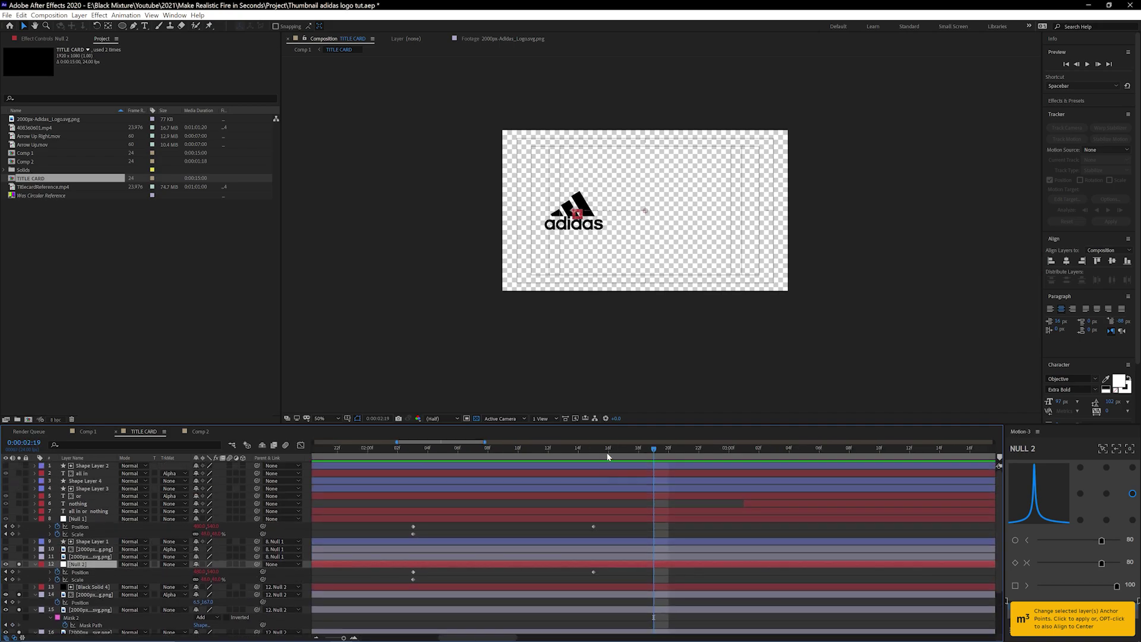
{"action": "left_click", "coordinate": [91, 512]}
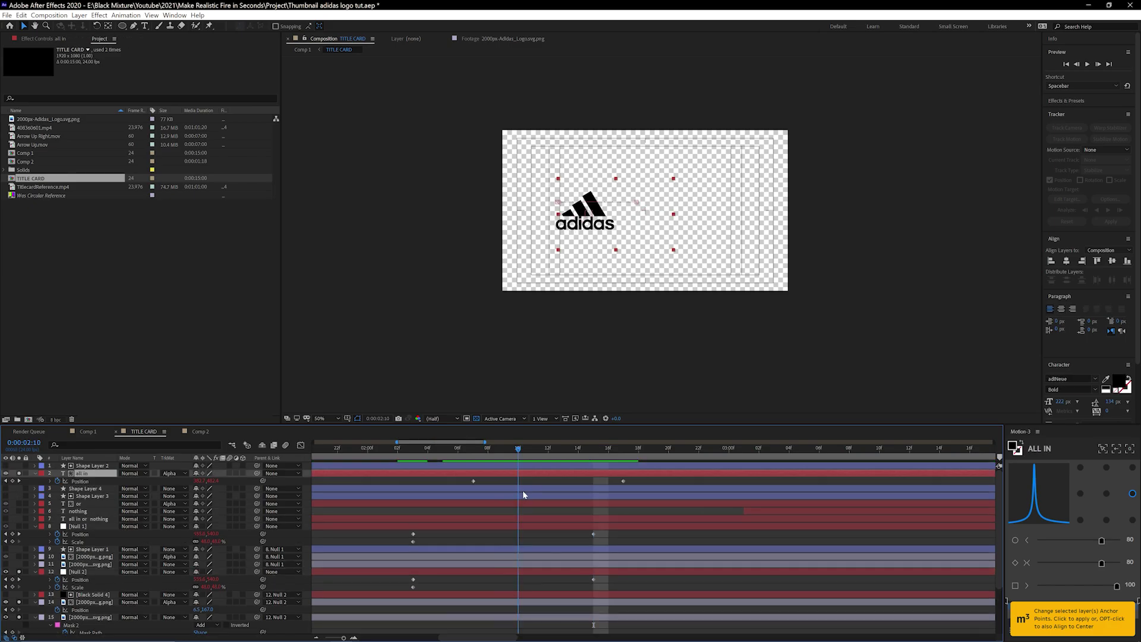
{"action": "left_click_drag", "start_coordinate": [522, 490], "coordinate": [428, 510]}
{"action": "left_click_drag", "start_coordinate": [500, 514], "coordinate": [473, 502]}
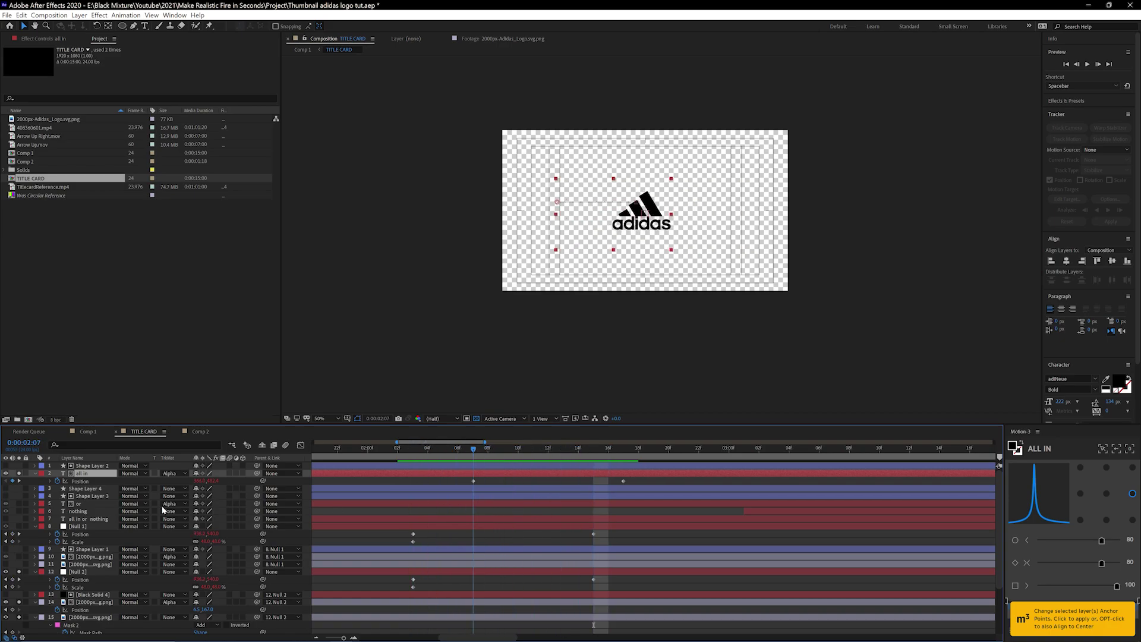
Examine the Shape Layer 2 matte and scrub from 0:00:02:07 to 0:00:02:17 to view the "all in" text sliding
{"action": "left_click", "coordinate": [103, 467]}
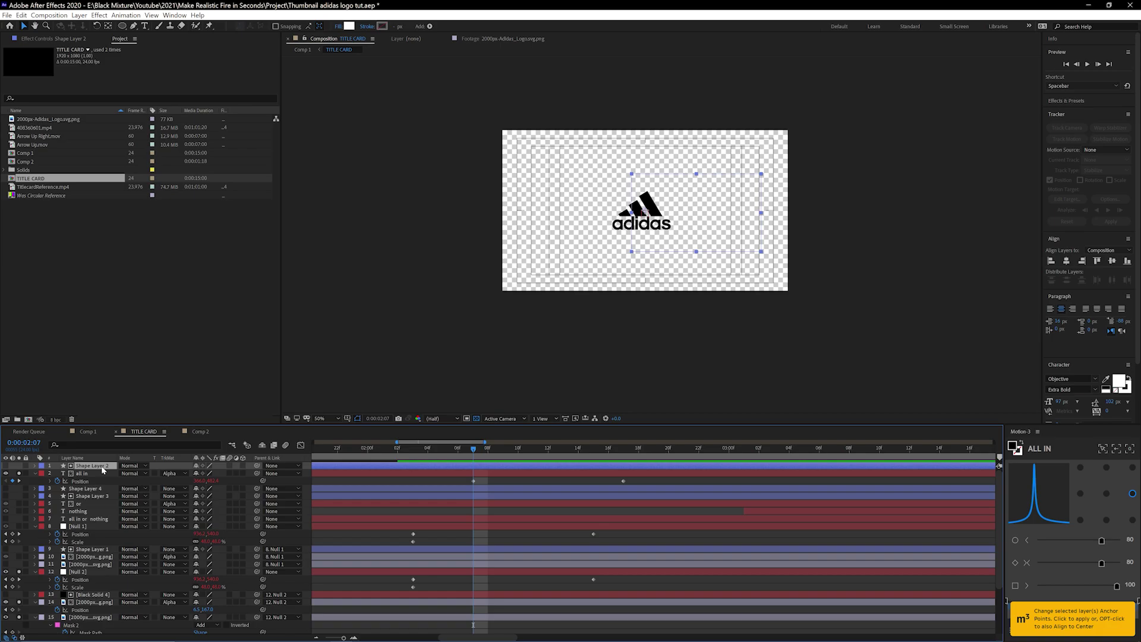
{"action": "left_click", "coordinate": [19, 465]}
{"action": "left_click_drag", "start_coordinate": [480, 450], "coordinate": [469, 492]}
{"action": "left_click", "coordinate": [472, 473]}
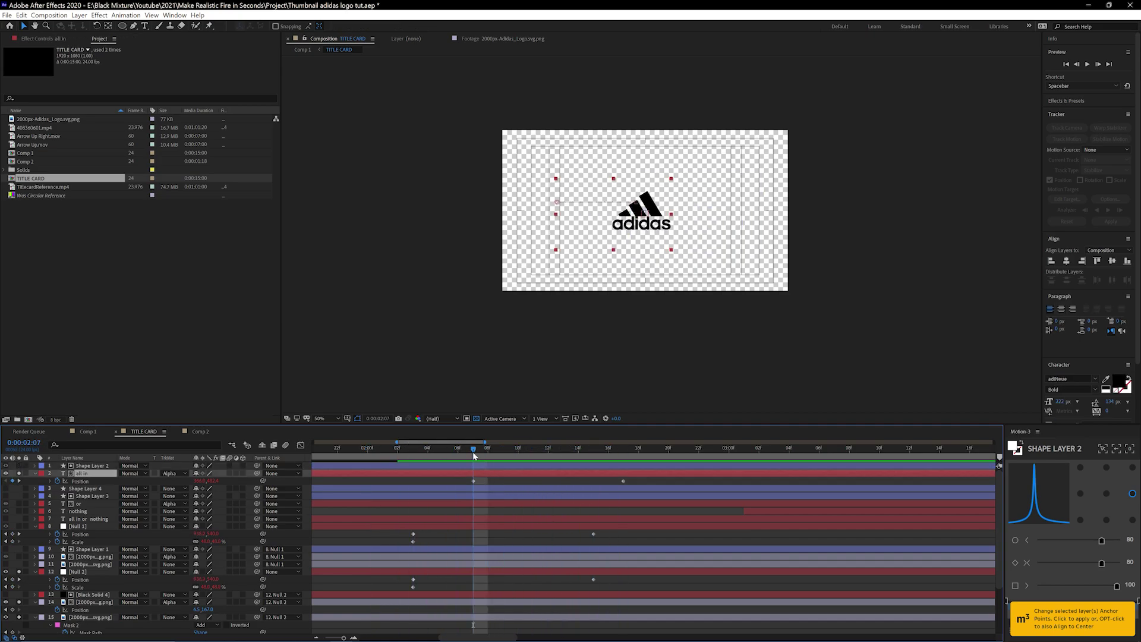
{"action": "left_click_drag", "start_coordinate": [474, 451], "coordinate": [626, 501]}
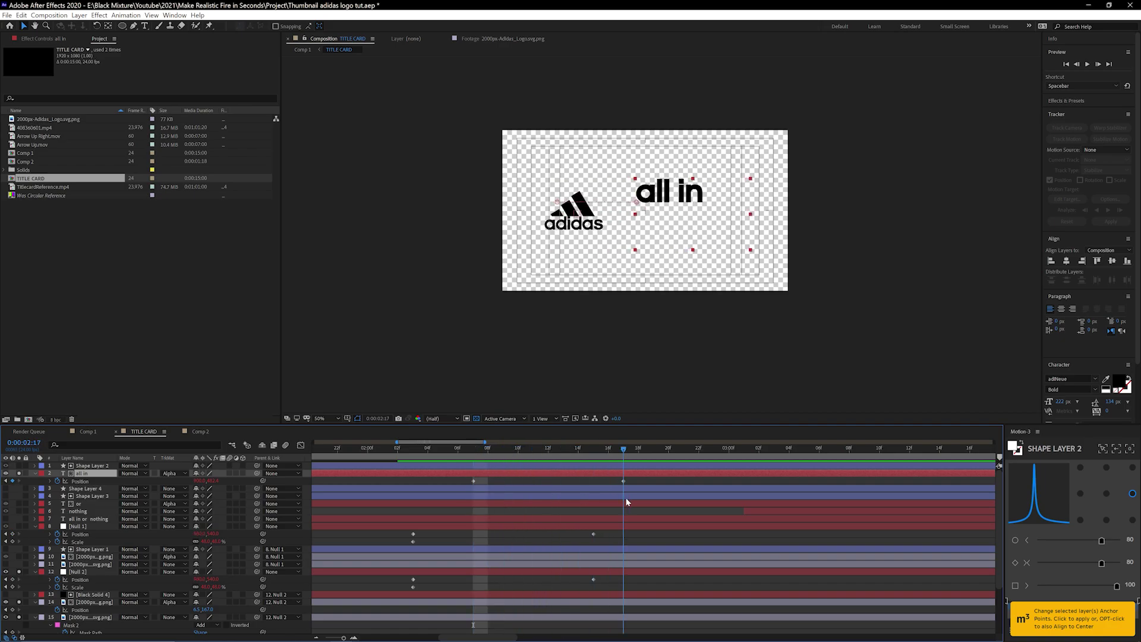
Remove the "all in" layer's track matte, preview the slide without it, and restore Alpha Matte "Shape Layer 2"
{"action": "left_click", "coordinate": [172, 473]}
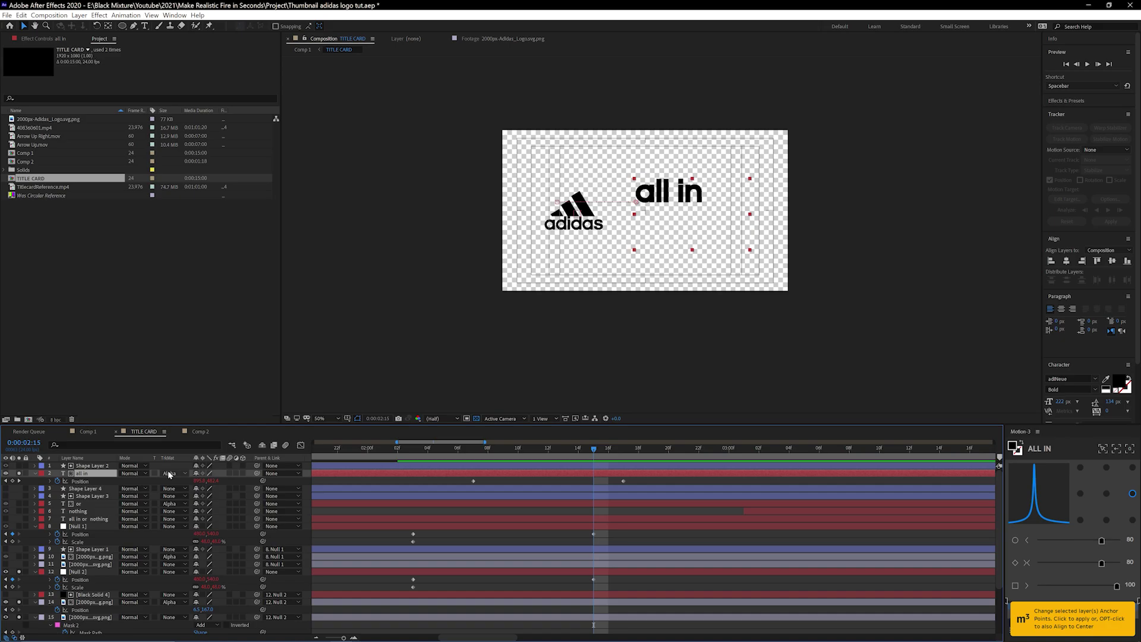
{"action": "left_click", "coordinate": [169, 472]}
{"action": "left_click", "coordinate": [166, 467]}
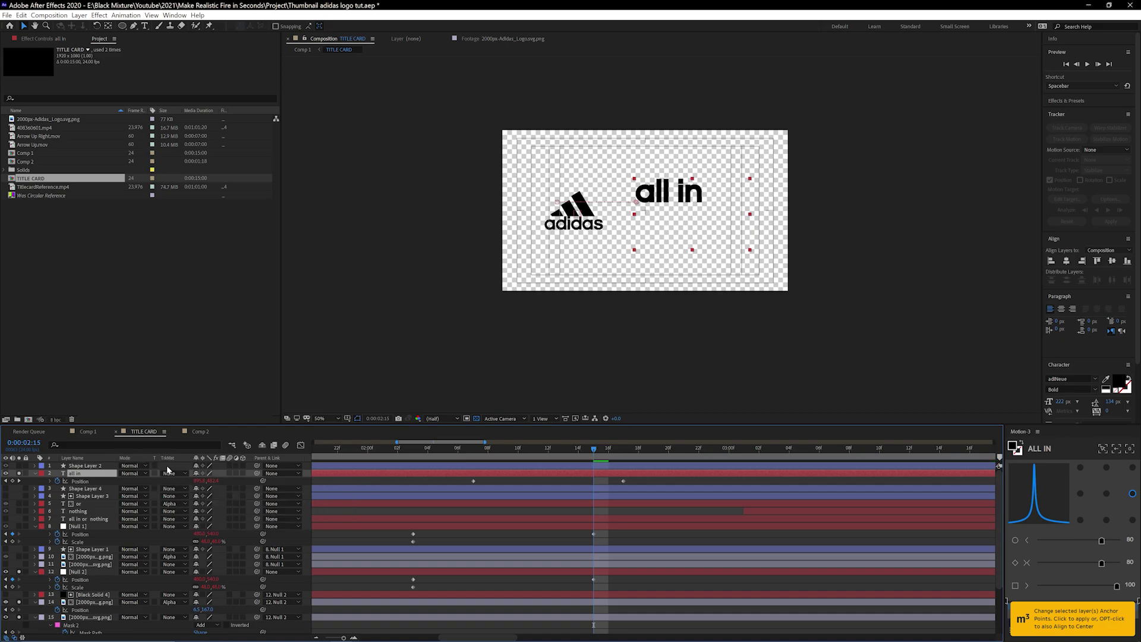
{"action": "left_click_drag", "start_coordinate": [540, 451], "coordinate": [262, 460]}
{"action": "key", "text": "space"}
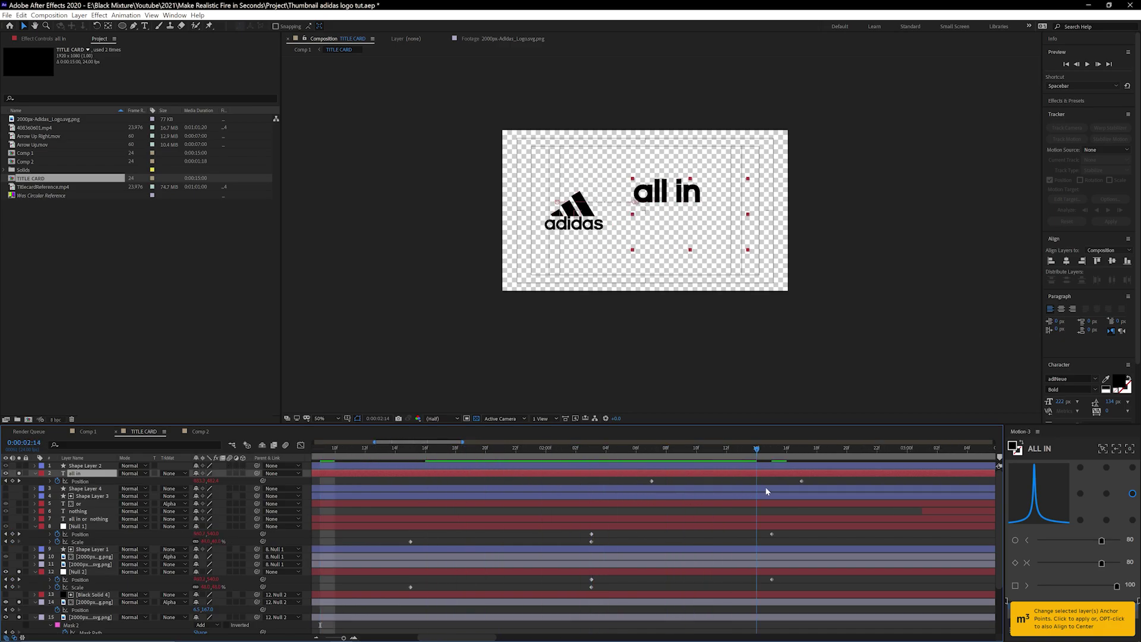
{"action": "left_click", "coordinate": [176, 473]}
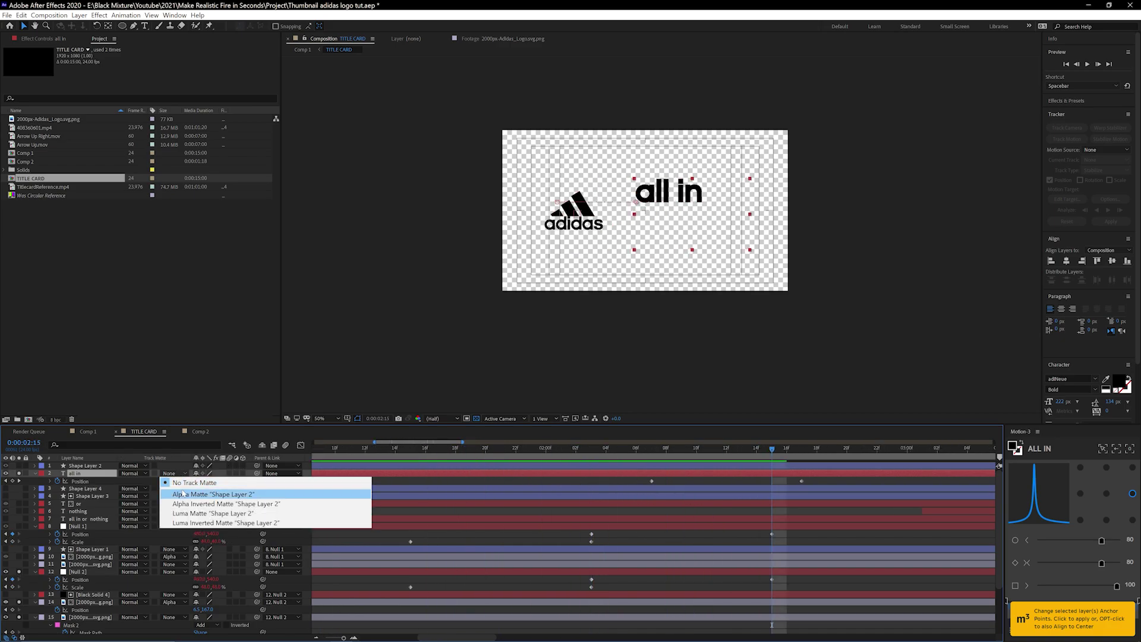
{"action": "left_click", "coordinate": [178, 492]}
Solo the "or" text layer, show its Position keyframes and scrub back to 0:00:02:07
{"action": "left_click", "coordinate": [87, 504]}
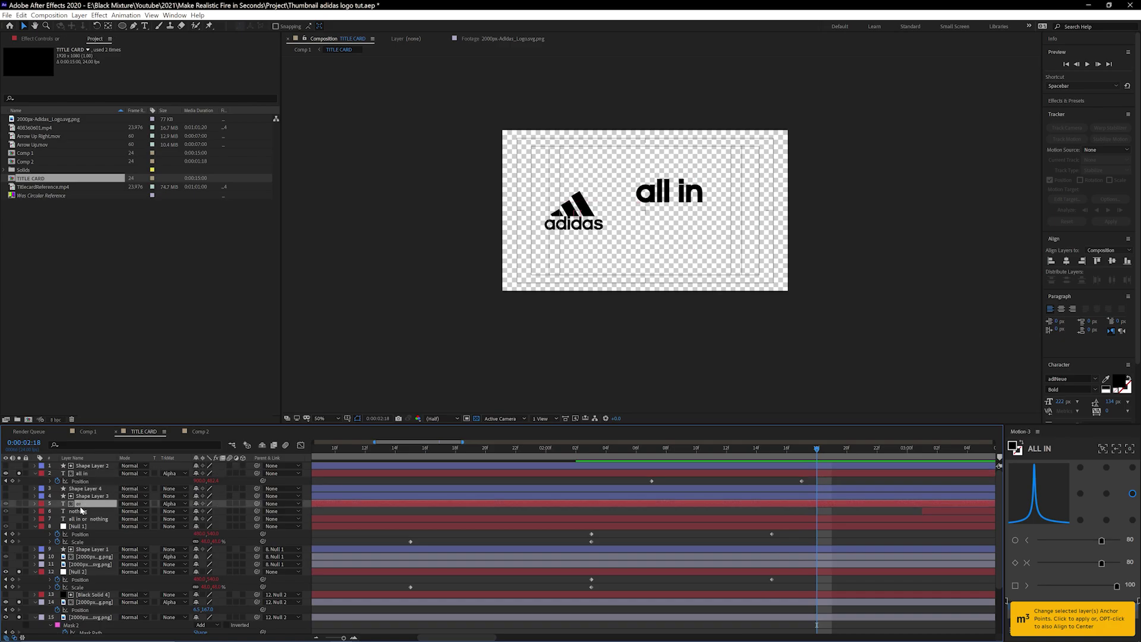
{"action": "left_click", "coordinate": [19, 503]}
{"action": "left_click_drag", "start_coordinate": [791, 451], "coordinate": [647, 454]}
{"action": "key", "text": "u"}
{"action": "left_click_drag", "start_coordinate": [576, 512], "coordinate": [374, 508]}
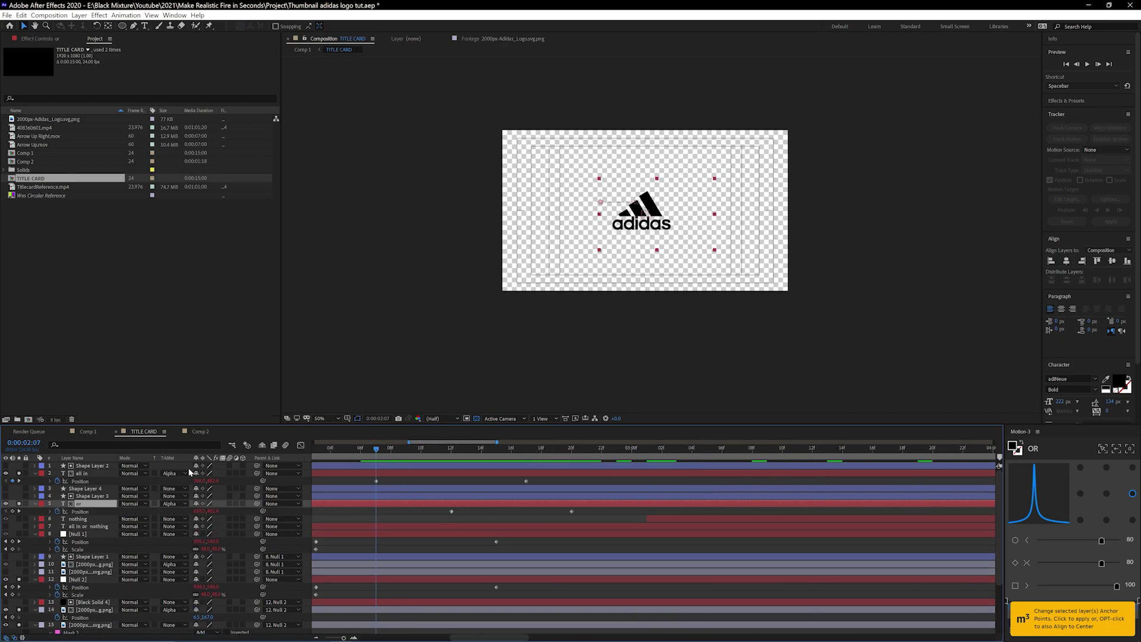
Set the "all in" and "or" layers to No Track Matte and scrub from 0:00:02:07 to 0:00:02:18 to view their slide
{"action": "left_click", "coordinate": [83, 474]}
{"action": "left_click", "coordinate": [83, 482]}
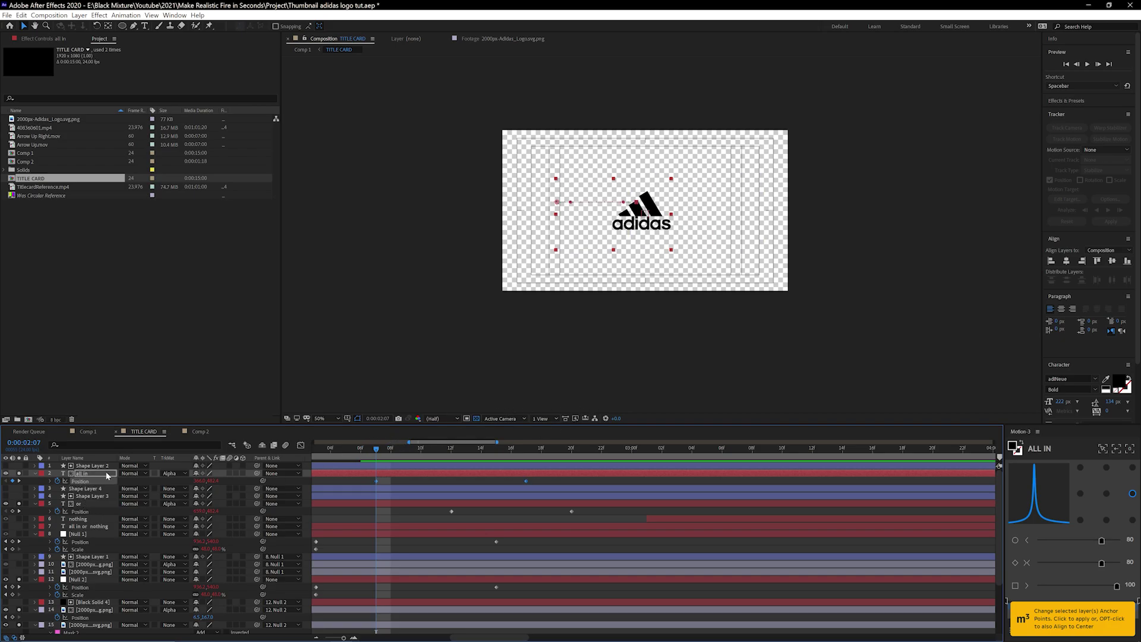
{"action": "left_click", "coordinate": [165, 475]}
{"action": "left_click", "coordinate": [179, 480]}
{"action": "left_click", "coordinate": [169, 503]}
{"action": "left_click", "coordinate": [178, 510]}
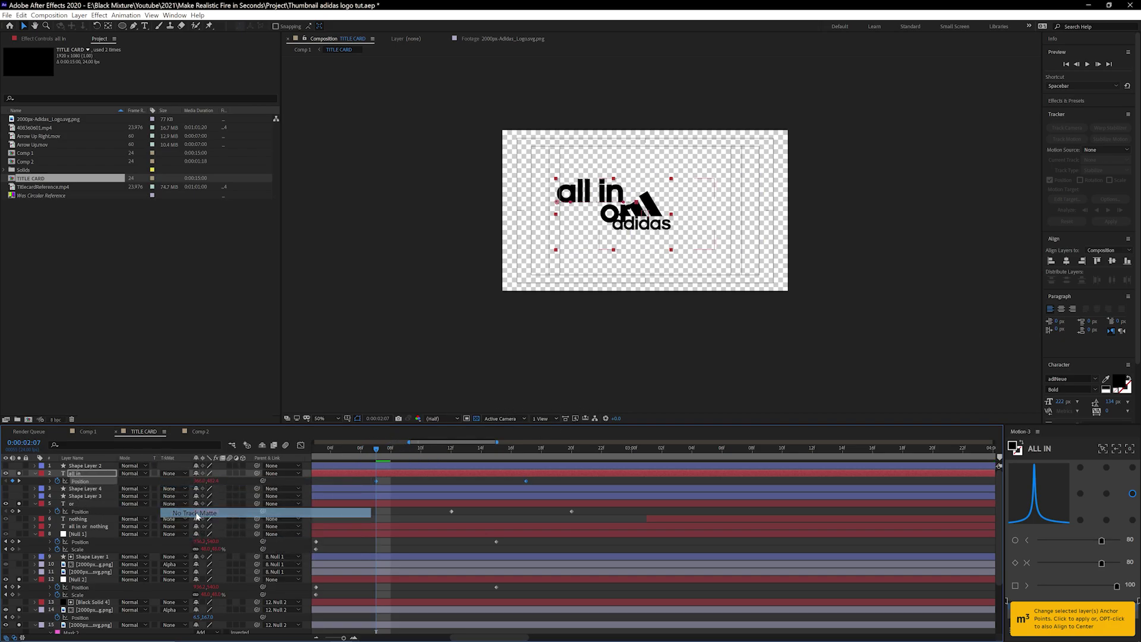
{"action": "left_click_drag", "start_coordinate": [408, 455], "coordinate": [540, 528]}
Solo the "nothing" text layer and scrub around its start just after 0:00:03:00
{"action": "left_click", "coordinate": [79, 520]}
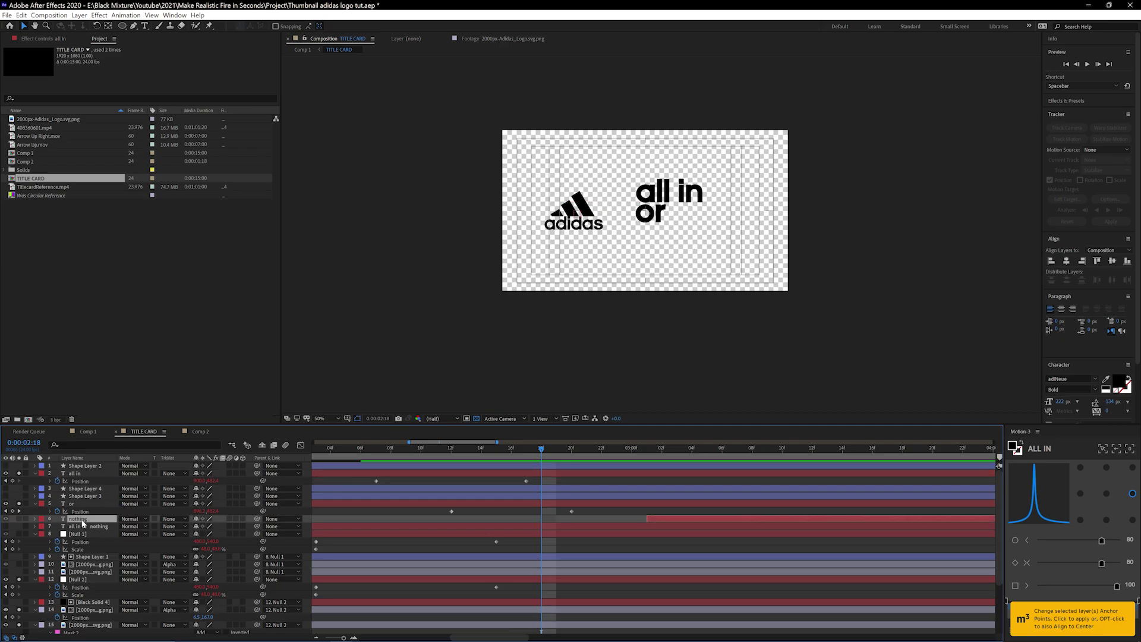
{"action": "left_click_drag", "start_coordinate": [558, 453], "coordinate": [801, 545]}
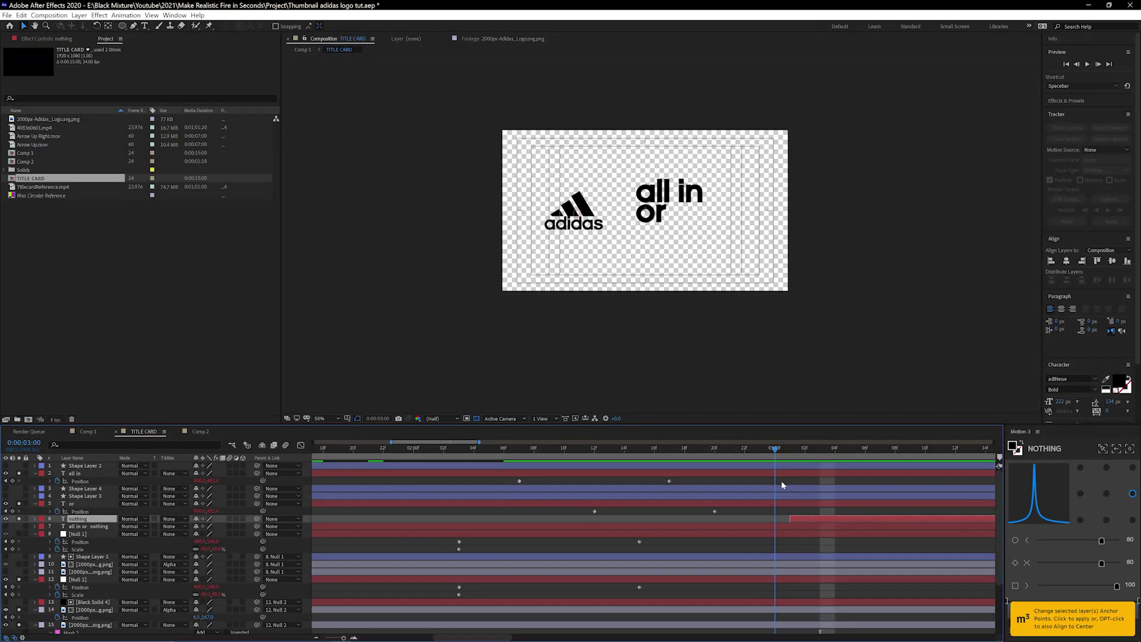
{"action": "left_click_drag", "start_coordinate": [705, 495], "coordinate": [317, 489]}
Restore the alpha mattes of the "all in" and "or" layers and preview the full title card from the start
{"action": "left_click_drag", "start_coordinate": [564, 450], "coordinate": [669, 461]}
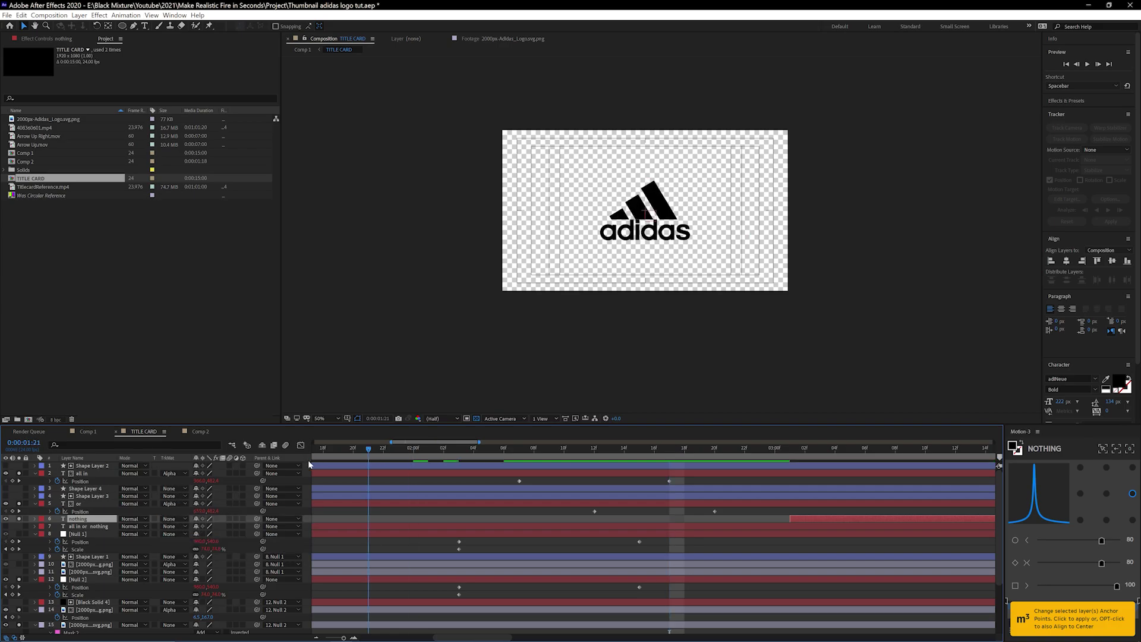
{"action": "left_click_drag", "start_coordinate": [308, 460], "coordinate": [160, 476]}
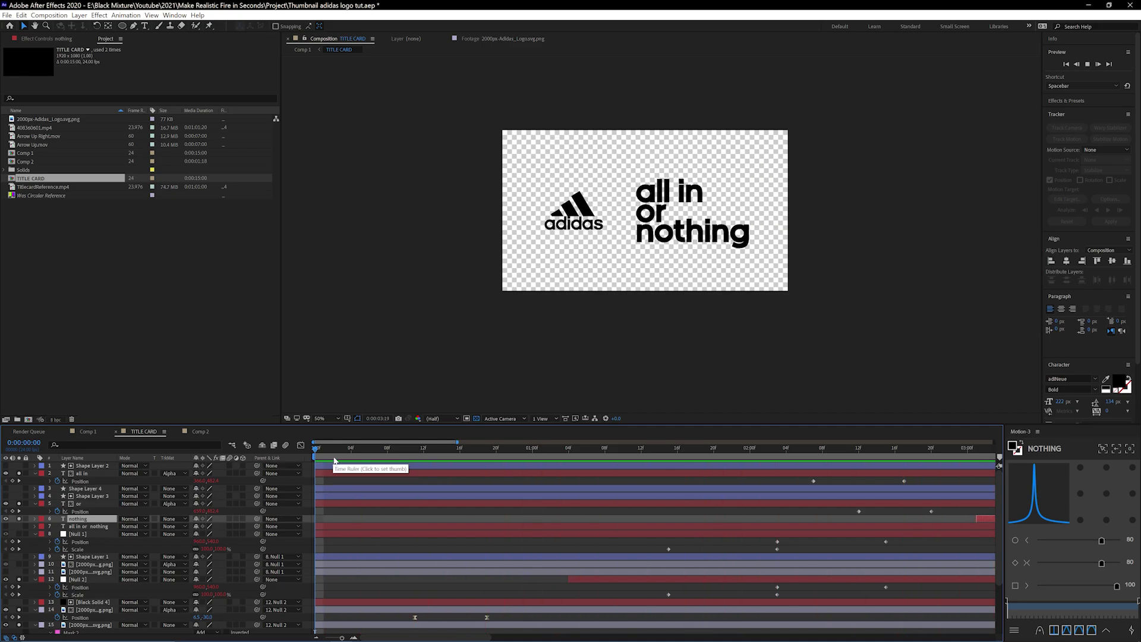
{"action": "key", "text": "space"}
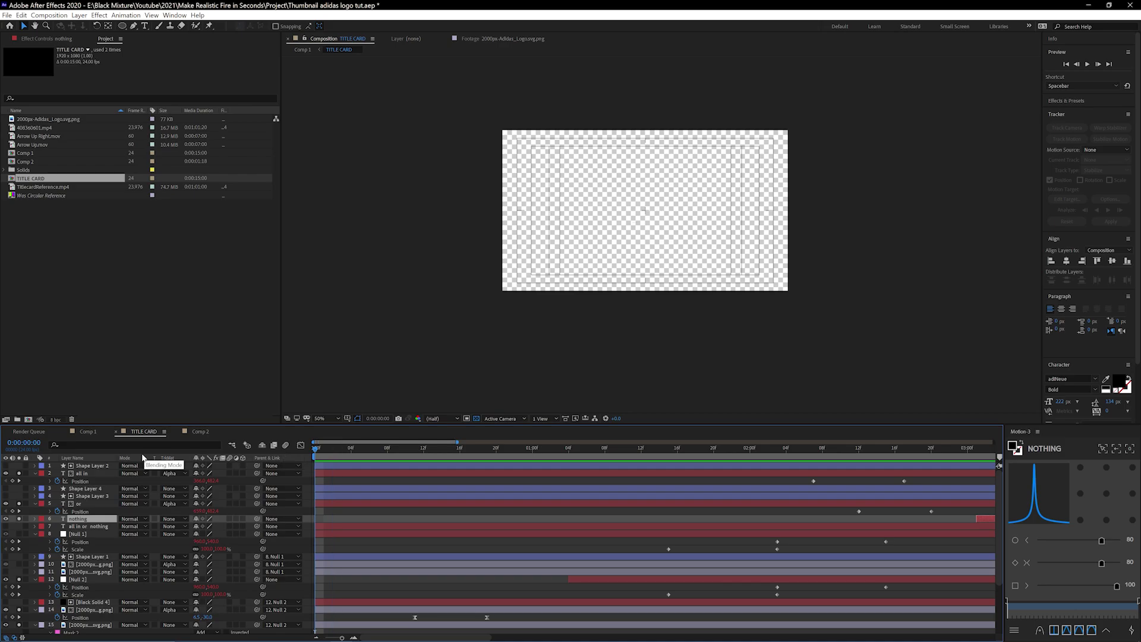
Open Comp 1, select the title card reference footage layer and preview it from 0:00:02:01
{"action": "left_click", "coordinate": [89, 432]}
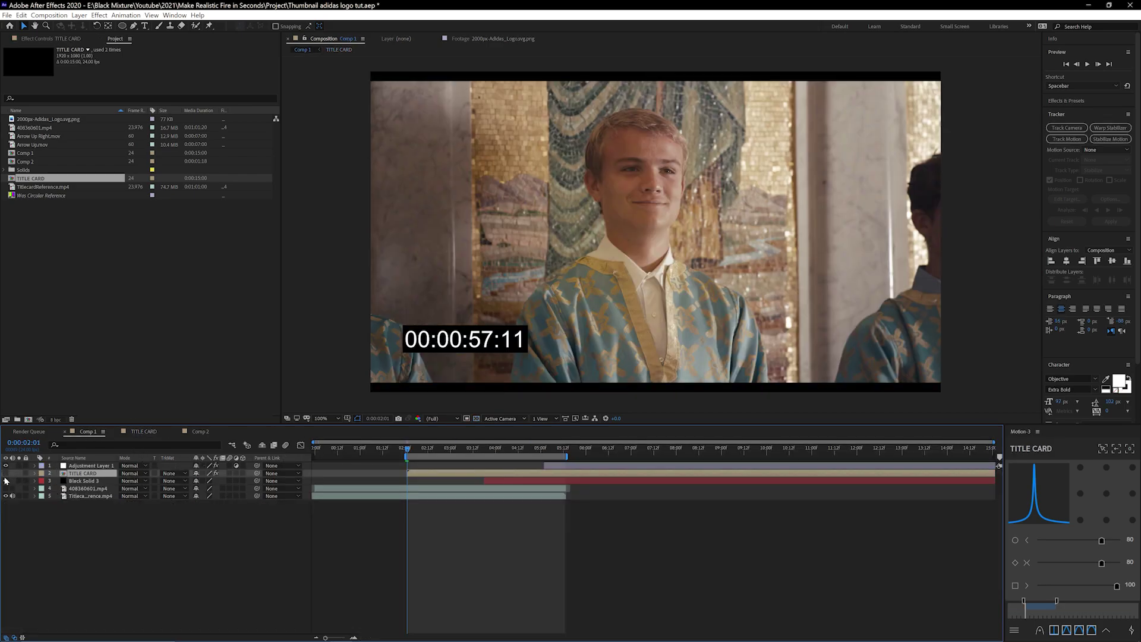
{"action": "left_click", "coordinate": [409, 496]}
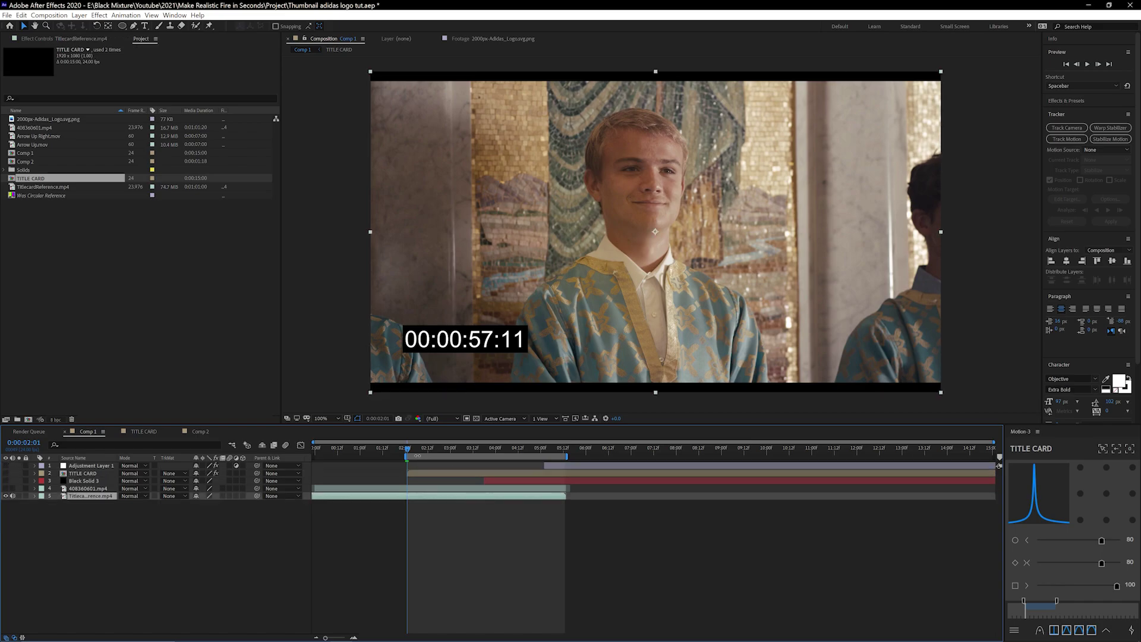
{"action": "key", "text": "space"}
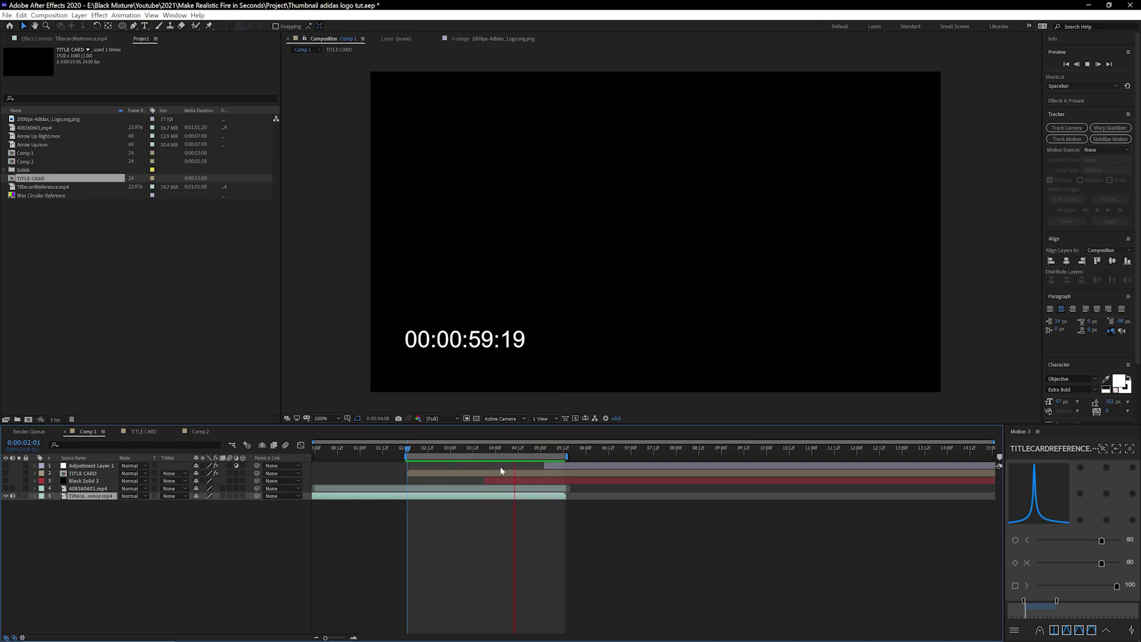
Add the TITLE CARD composition to Comp 1 above the existing copy, starting at 0:00:02:01, and preview it over the reference footage
{"action": "left_click_drag", "start_coordinate": [45, 186], "coordinate": [83, 473]}
{"action": "key", "text": "ctrl+z"}
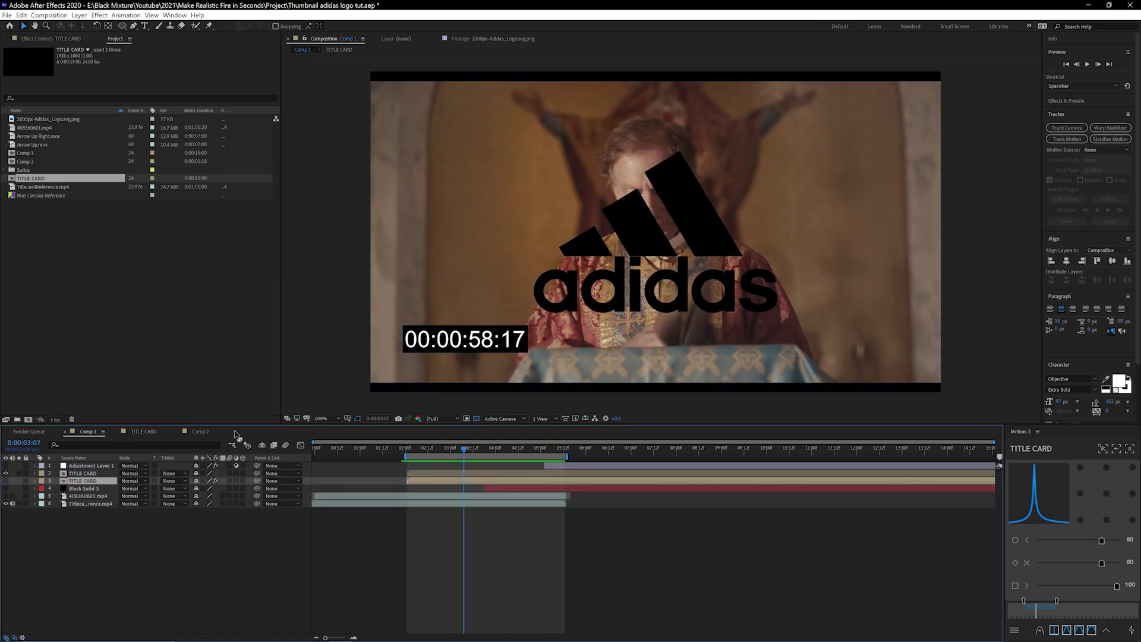
{"action": "left_click", "coordinate": [408, 451]}
{"action": "key", "text": "space"}
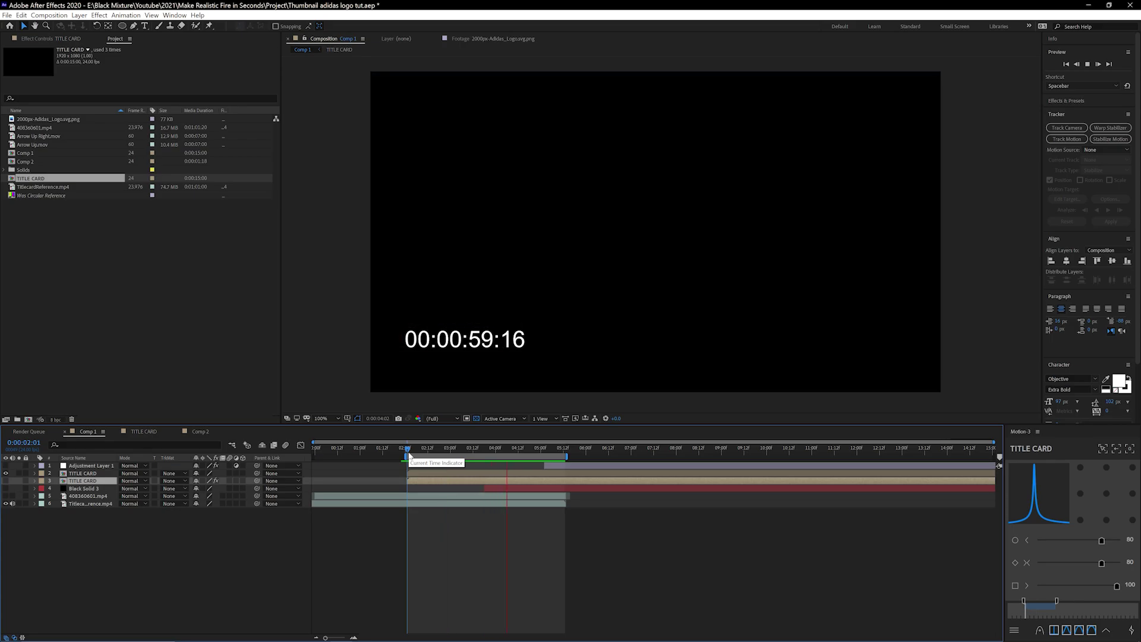
{"action": "mouse_move", "coordinate": [443, 449]}
{"action": "left_mouse_down"}
{"action": "mouse_move", "coordinate": [477, 448]}
{"action": "mouse_move", "coordinate": [418, 444]}
{"action": "mouse_move", "coordinate": [484, 448]}
{"action": "mouse_move", "coordinate": [447, 451]}
{"action": "left_mouse_up"}
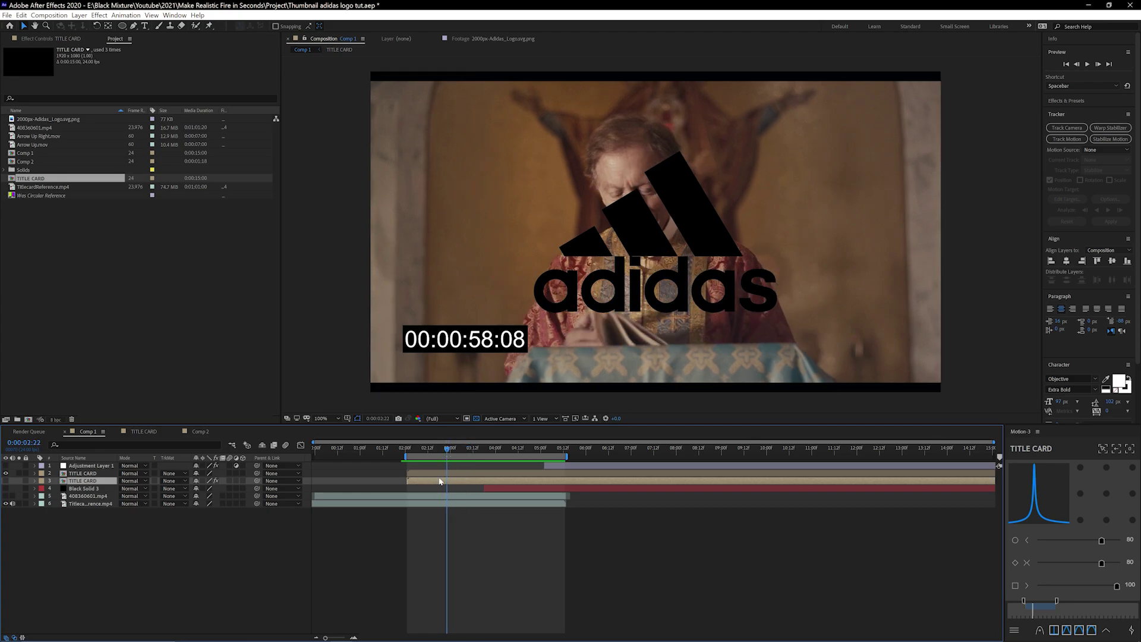
Apply the Invert effect to the upper TITLE CARD layer
{"action": "left_click", "coordinate": [447, 476]}
{"action": "key", "text": "ctrl+space"}
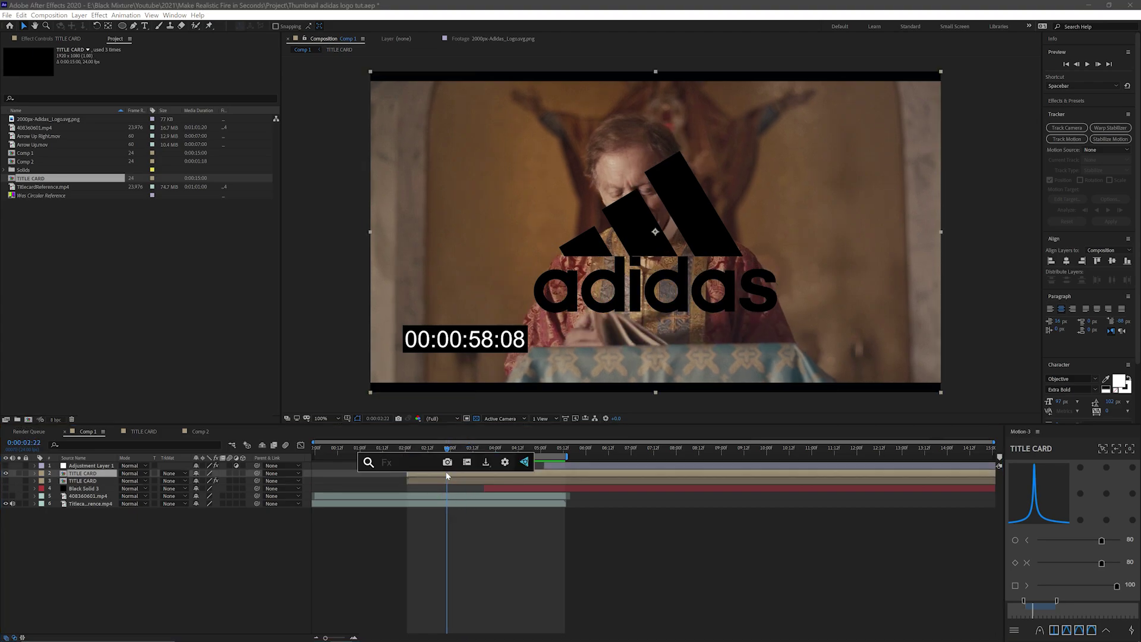
{"action": "type", "text": "invert"}
{"action": "key", "text": "Return"}
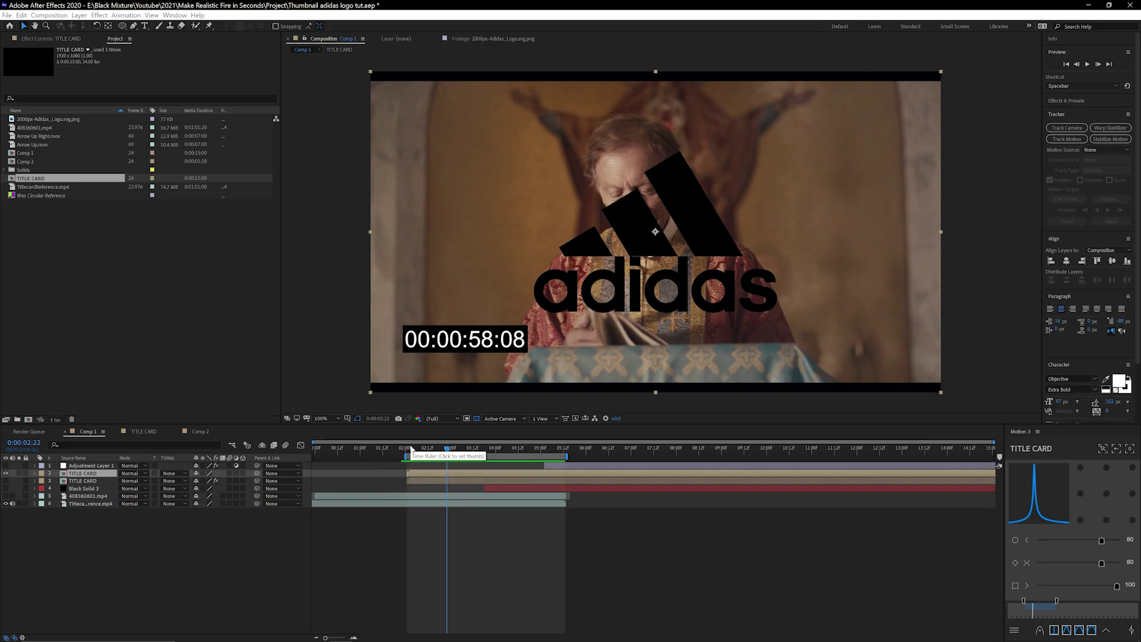
Add a second Invert effect to the TITLE CARD layer and delete it
{"action": "right_click", "coordinate": [440, 472]}
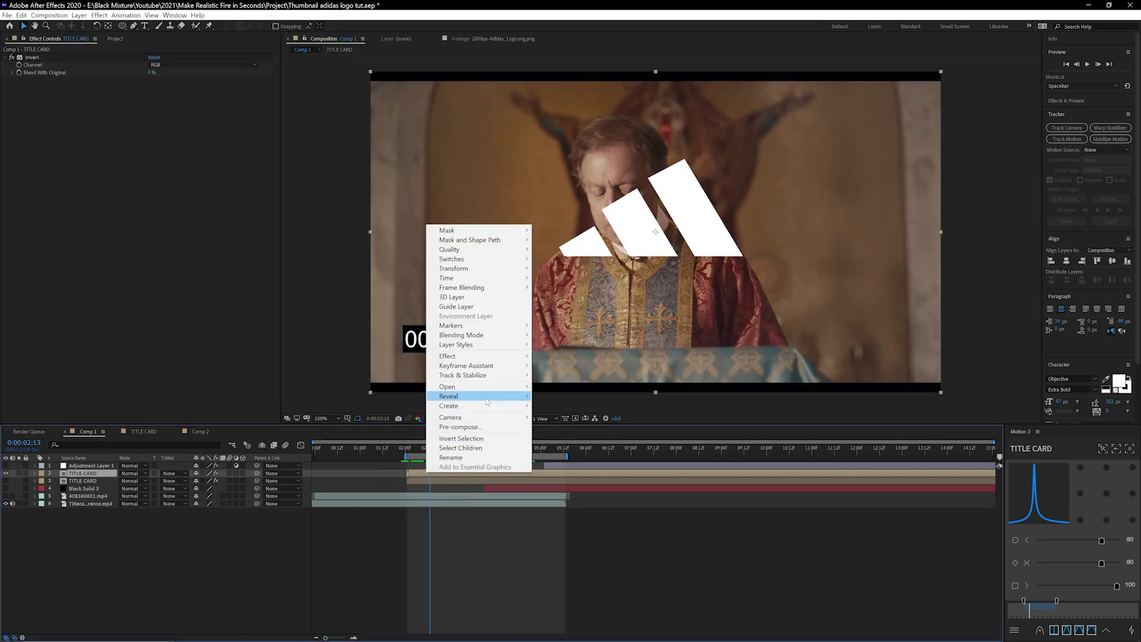
{"action": "mouse_move", "coordinate": [482, 357]}
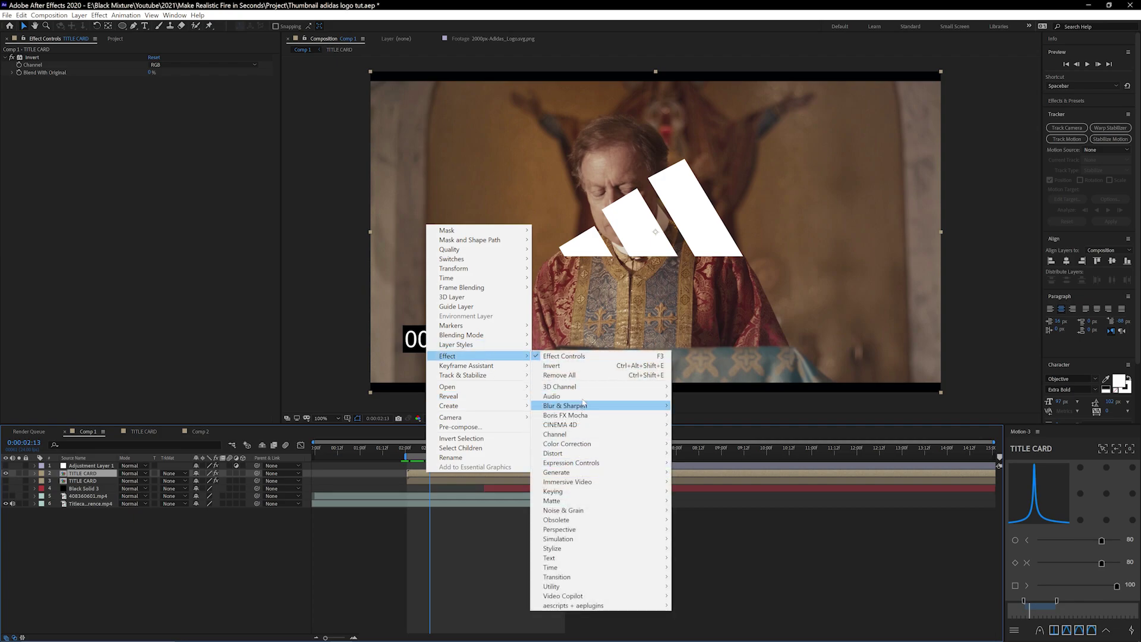
{"action": "left_click", "coordinate": [552, 366]}
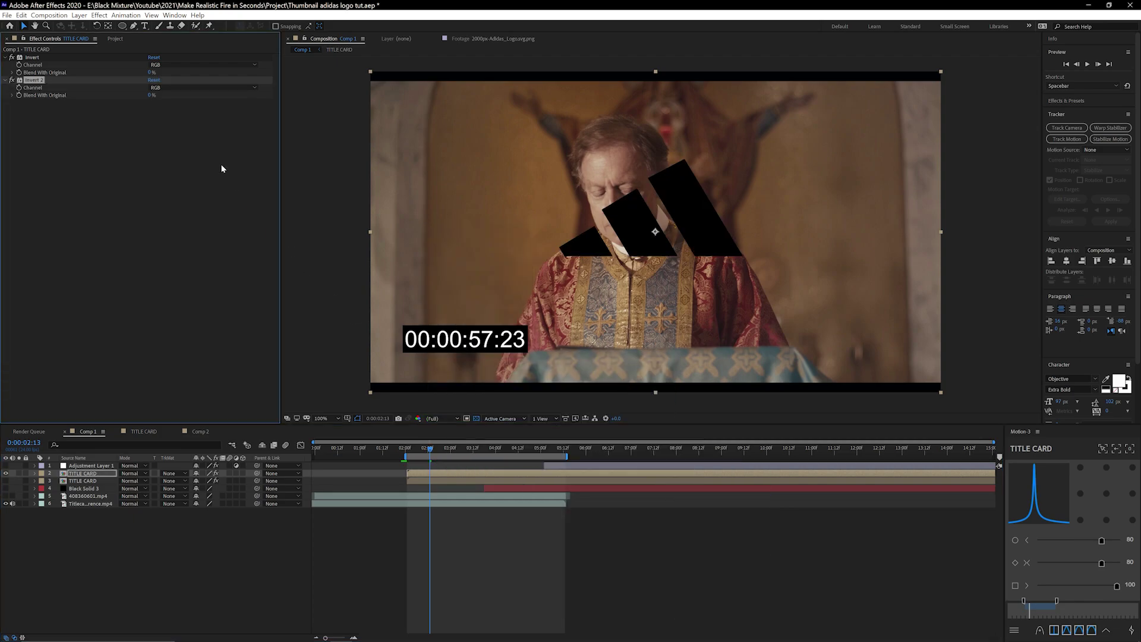
{"action": "key", "text": "Delete"}
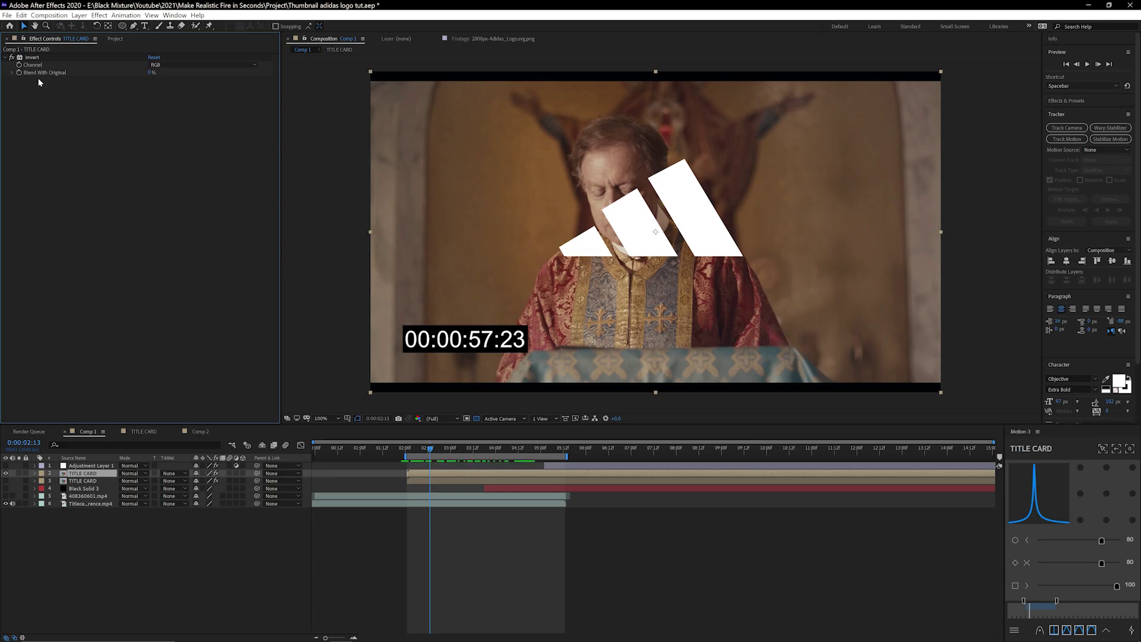
Preview the inverted title card over the reference footage from 0:00:02:01 and scrub back through the logo reveal
{"action": "left_click", "coordinate": [407, 450]}
{"action": "key", "text": "space"}
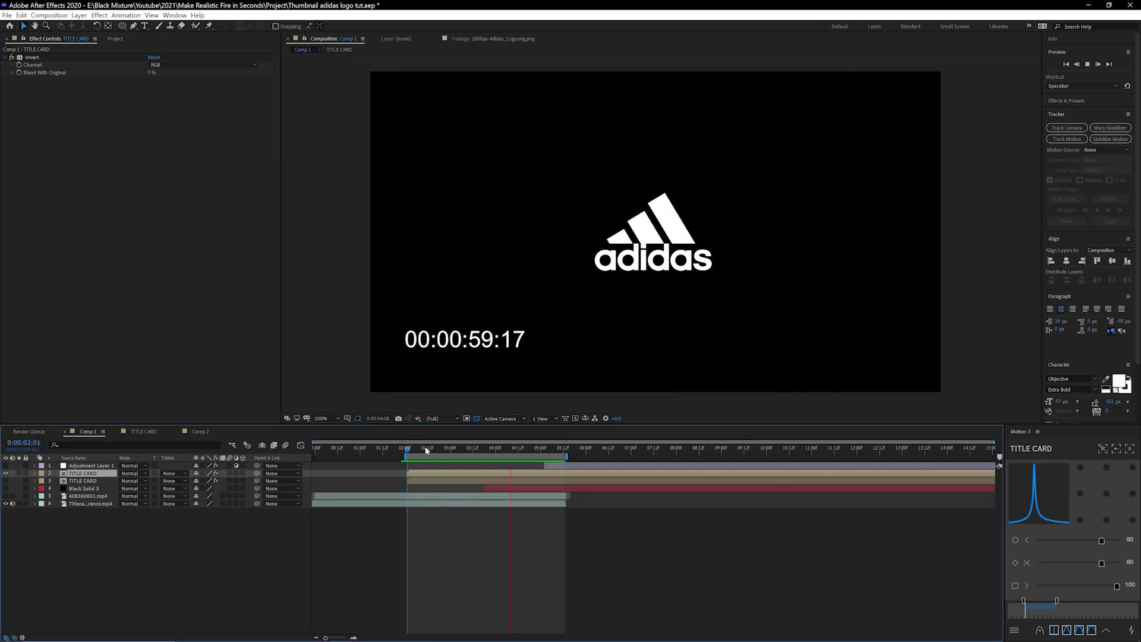
{"action": "key", "text": "space"}
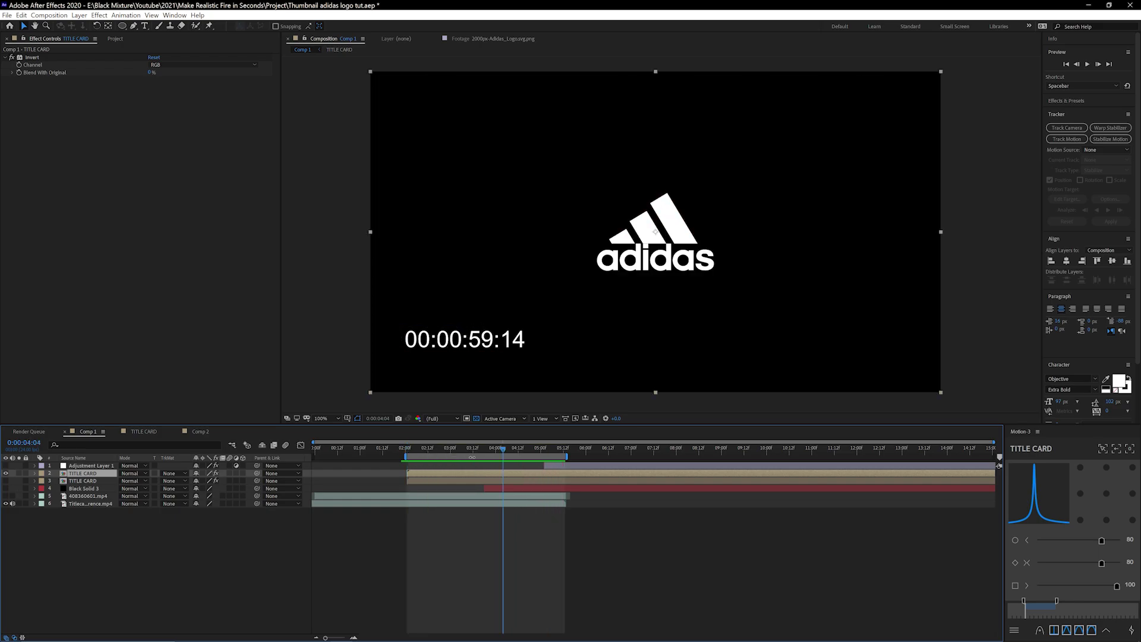
{"action": "mouse_move", "coordinate": [480, 449]}
{"action": "left_mouse_down"}
{"action": "mouse_move", "coordinate": [505, 456]}
{"action": "mouse_move", "coordinate": [484, 455]}
{"action": "left_mouse_up"}
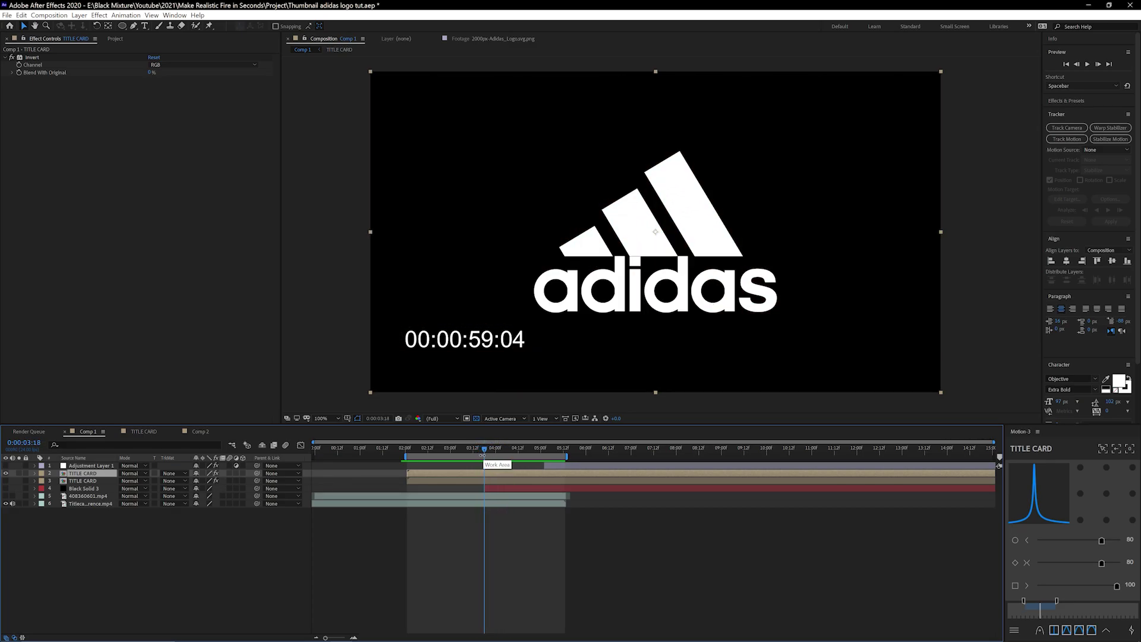
{"action": "left_click_drag", "start_coordinate": [485, 455], "coordinate": [406, 470]}
{"action": "key", "text": "space"}
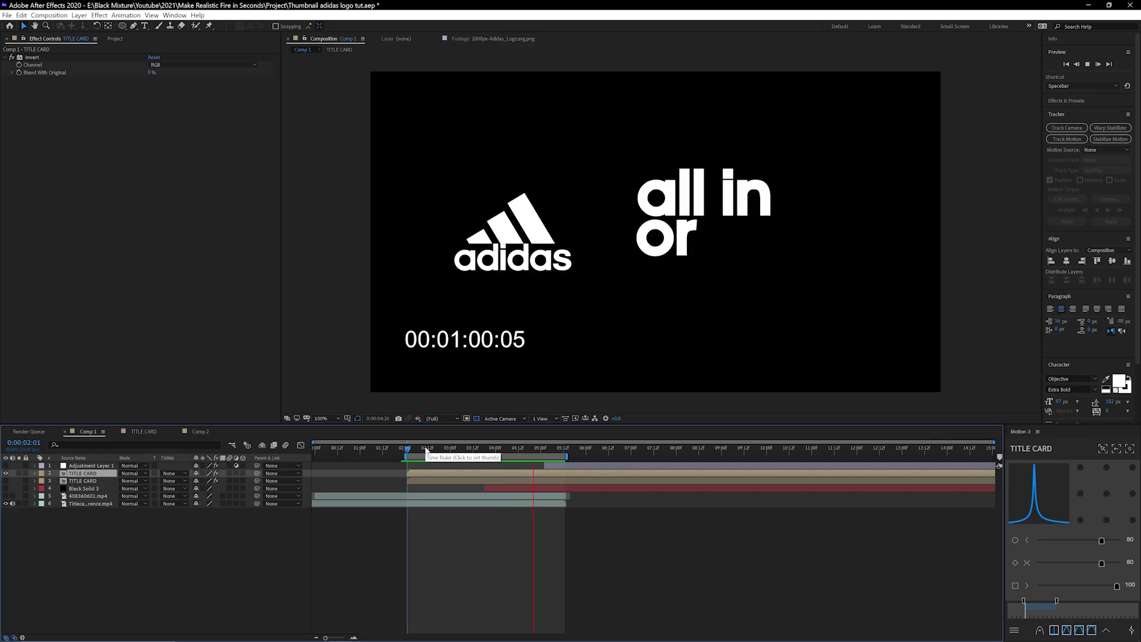
{"action": "left_click", "coordinate": [427, 451]}
{"action": "key", "text": "space"}
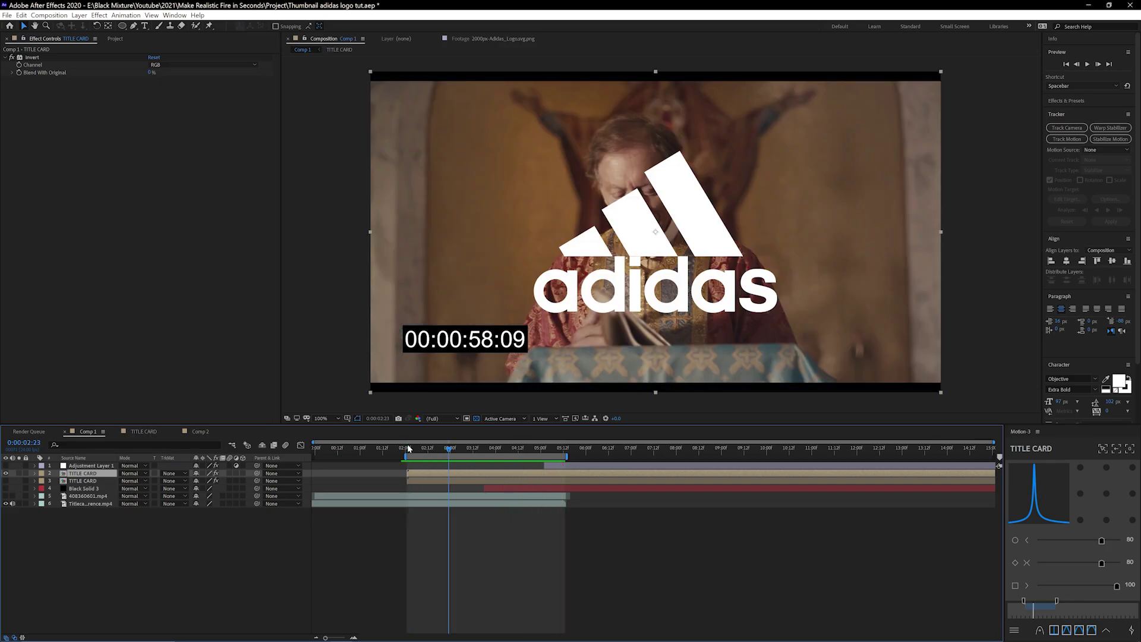
{"action": "left_click", "coordinate": [414, 449]}
{"action": "key", "text": "space"}
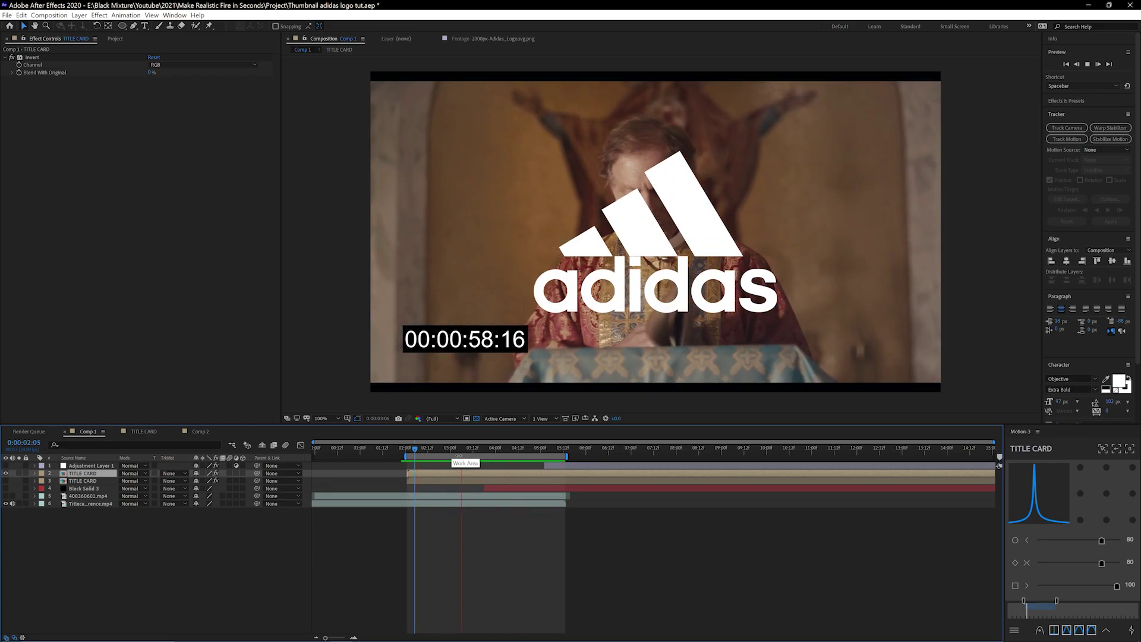
Turn on the visibility of Black Solid 3 beneath the title card and move to 0:00:05:05
{"action": "left_click", "coordinate": [77, 489]}
{"action": "left_click", "coordinate": [6, 488]}
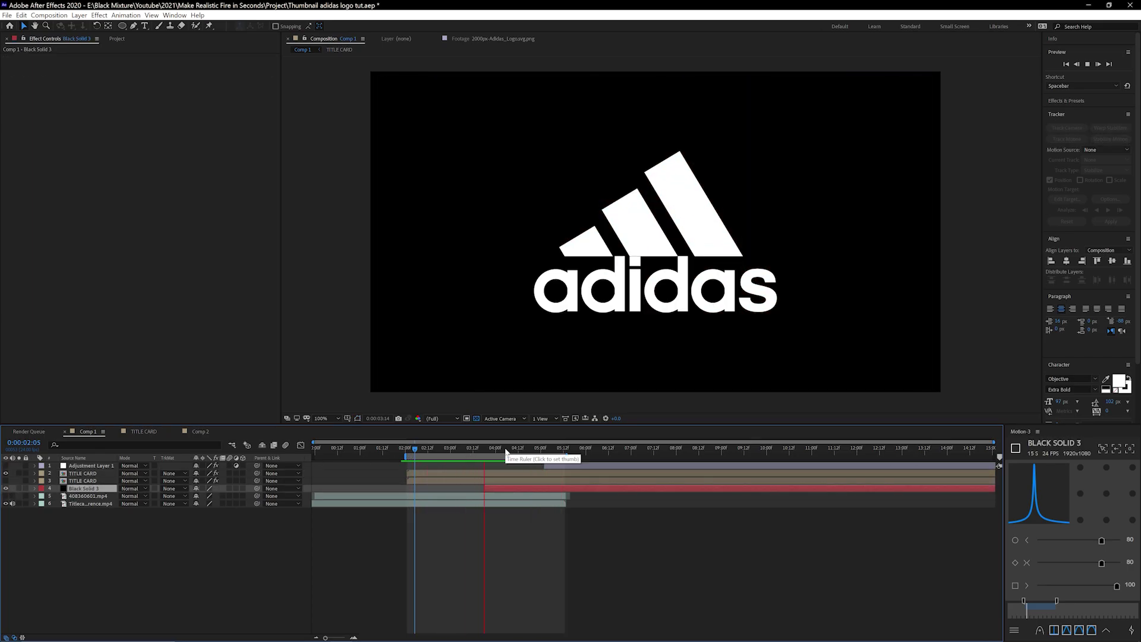
{"action": "left_click", "coordinate": [538, 451]}
{"action": "left_click", "coordinate": [550, 455]}
Create an adjustment layer above all layers for the end of the title card and apply the Invert effect to it
{"action": "right_click", "coordinate": [148, 521]}
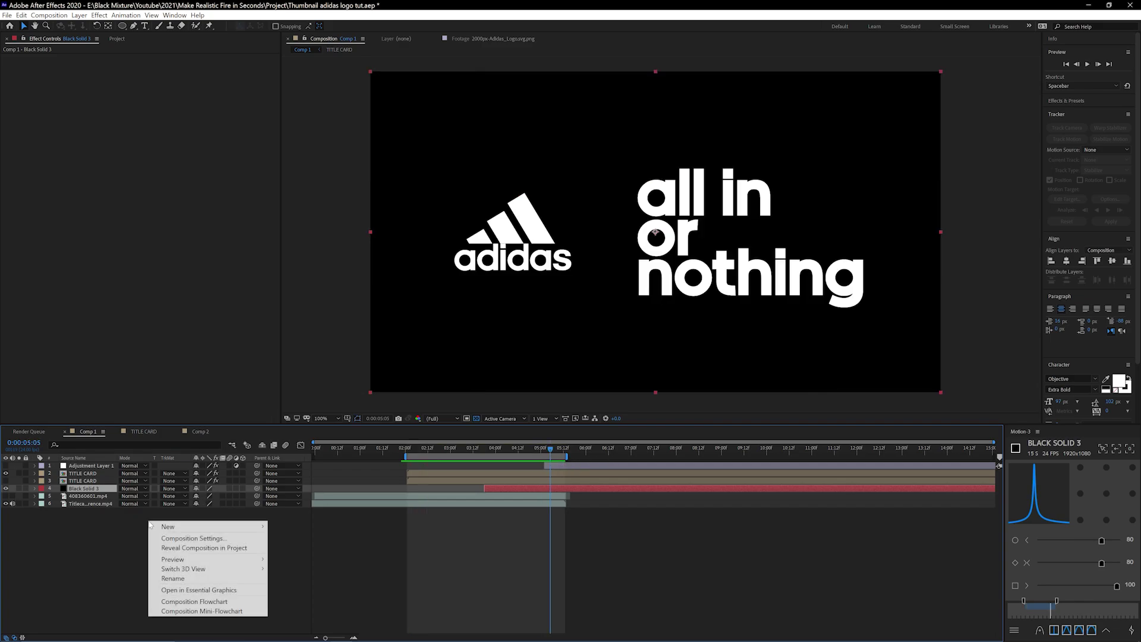
{"action": "mouse_move", "coordinate": [176, 528]}
{"action": "left_click", "coordinate": [301, 595]}
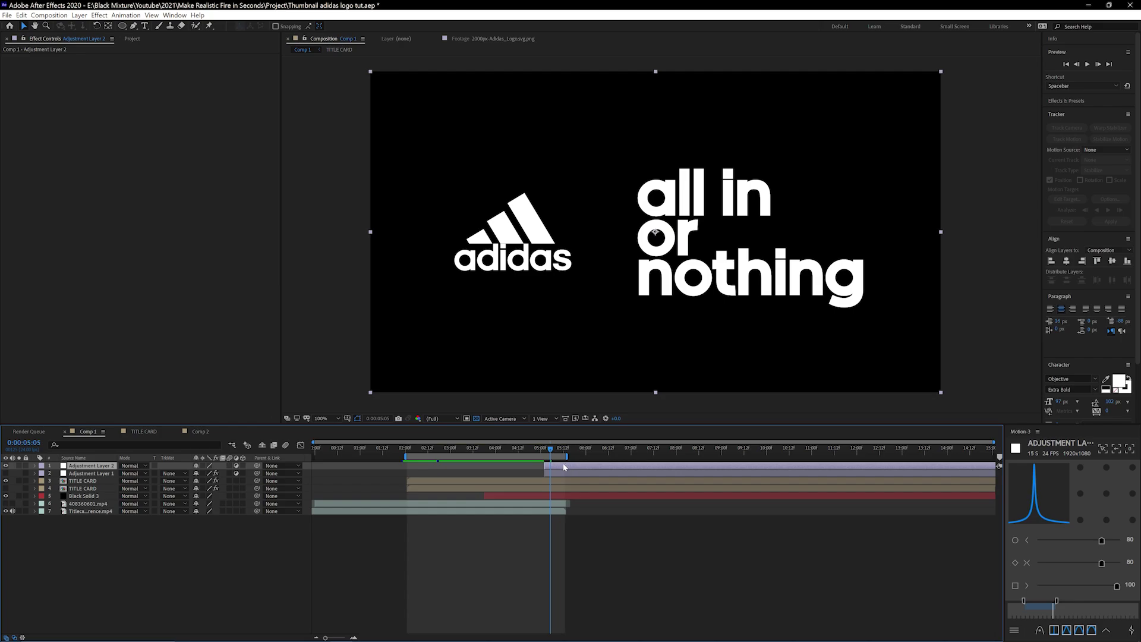
{"action": "key", "text": "ctrl+space"}
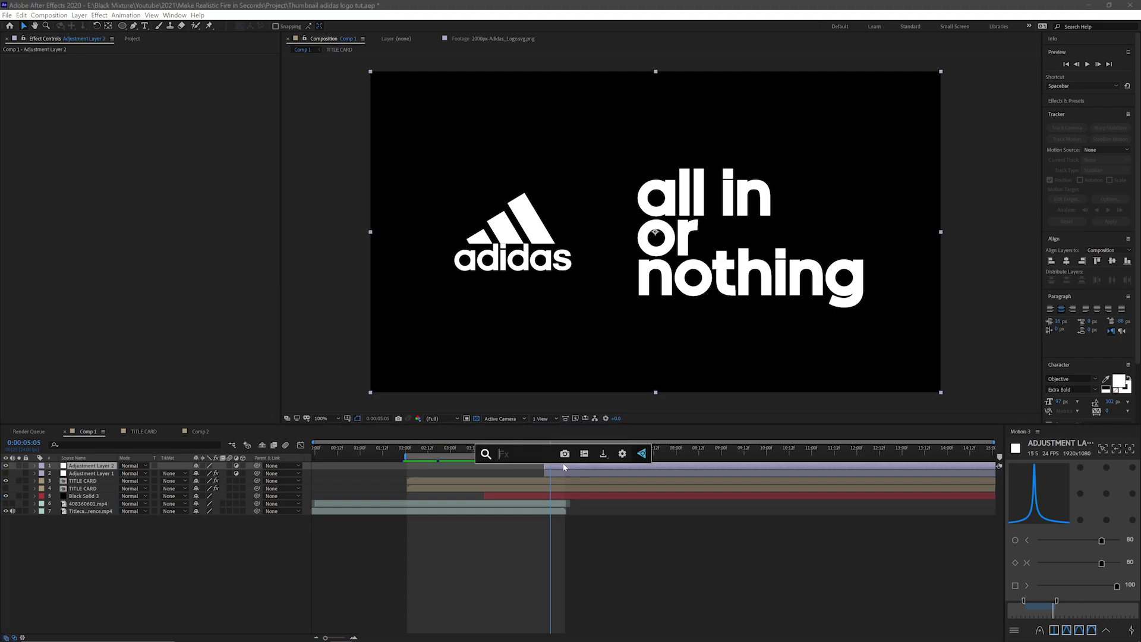
{"action": "type", "text": "invert"}
{"action": "key", "text": "Return"}
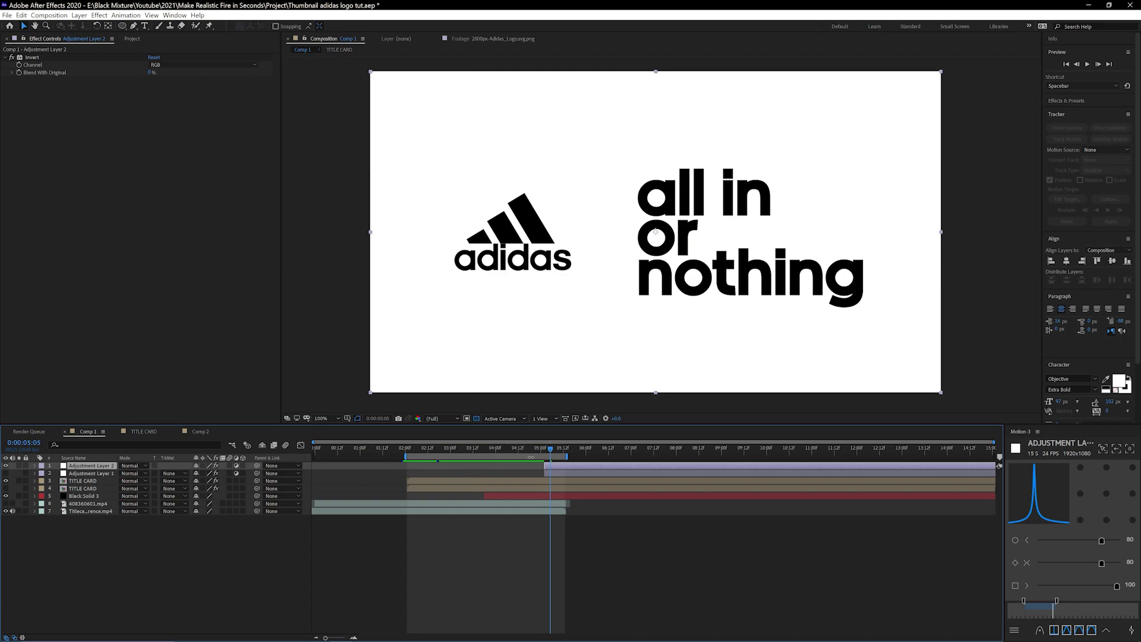
Scrub around the color inversion at 0:00:05:03 and preview the finished composition from 0:00:02:01
{"action": "mouse_move", "coordinate": [549, 454]}
{"action": "left_mouse_down"}
{"action": "mouse_move", "coordinate": [535, 459]}
{"action": "mouse_move", "coordinate": [545, 464]}
{"action": "left_mouse_up"}
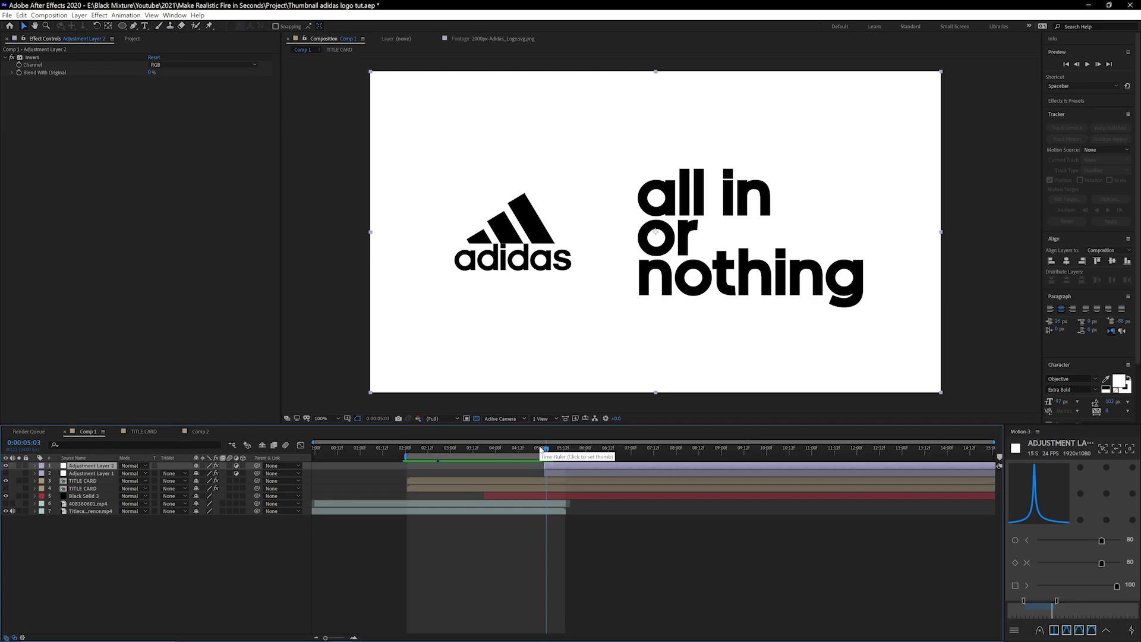
{"action": "left_click_drag", "start_coordinate": [540, 450], "coordinate": [407, 476]}
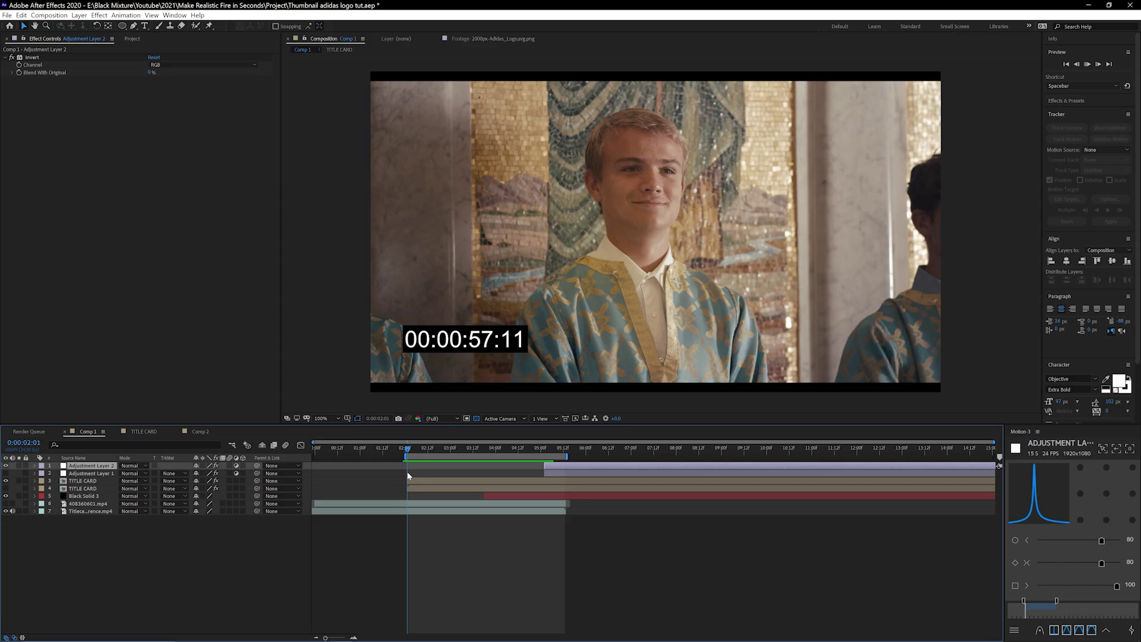
{"action": "key", "text": "space"}
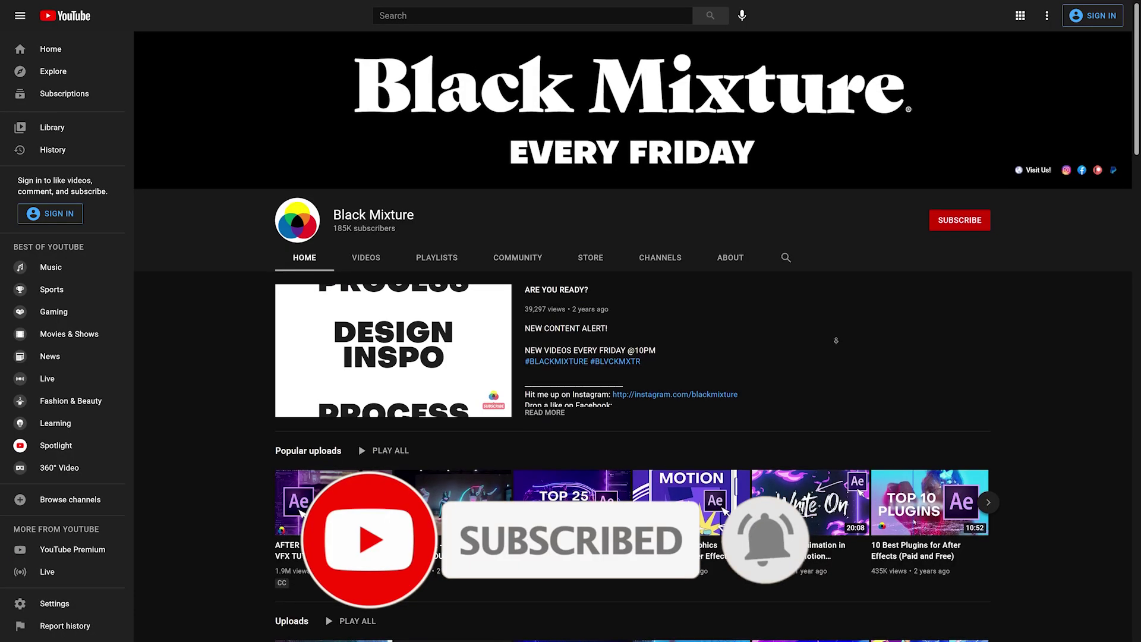
{"action": "scroll", "coordinate": [636, 333], "scroll_direction": "down", "scroll_amount": 5}
{"action": "scroll", "coordinate": [832, 357], "scroll_direction": "down", "scroll_amount": 4}
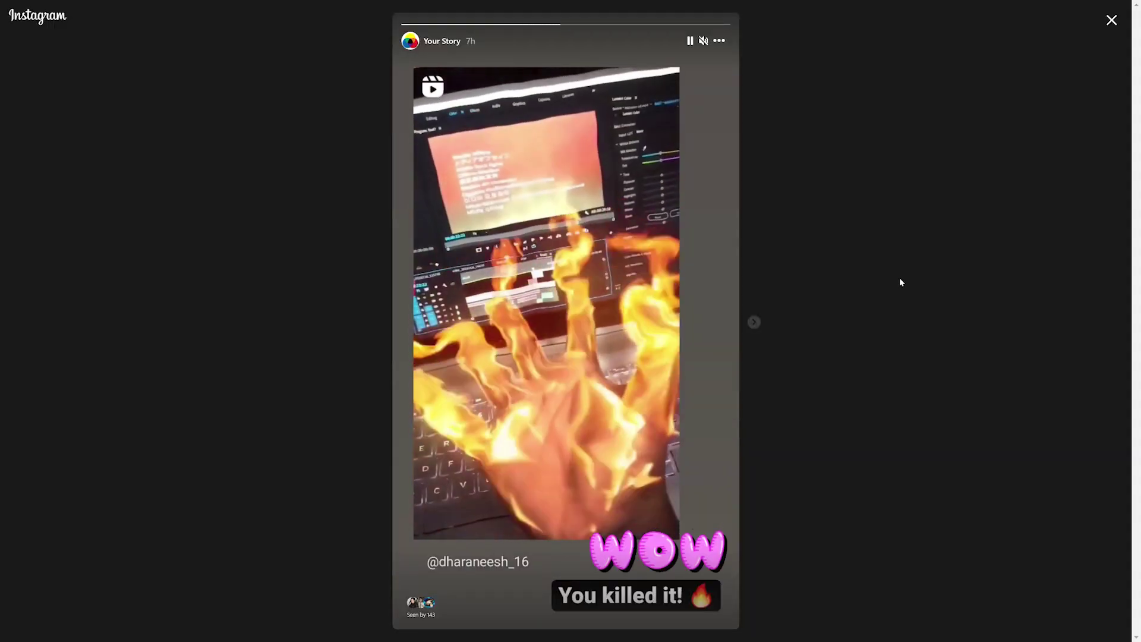
{"action": "left_click", "coordinate": [1112, 19]}
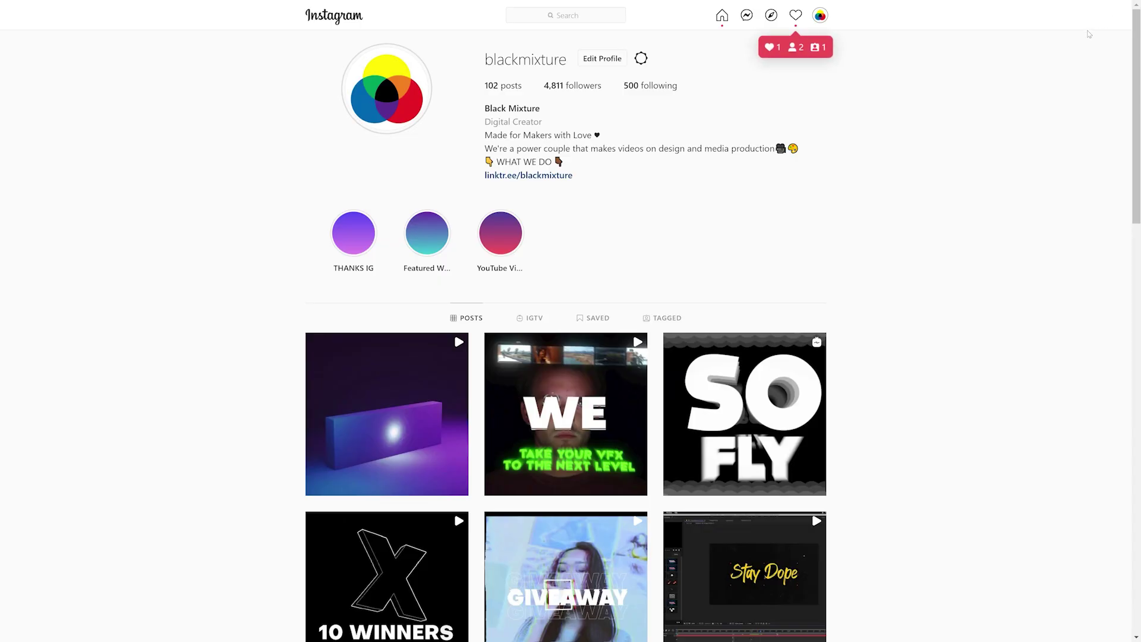